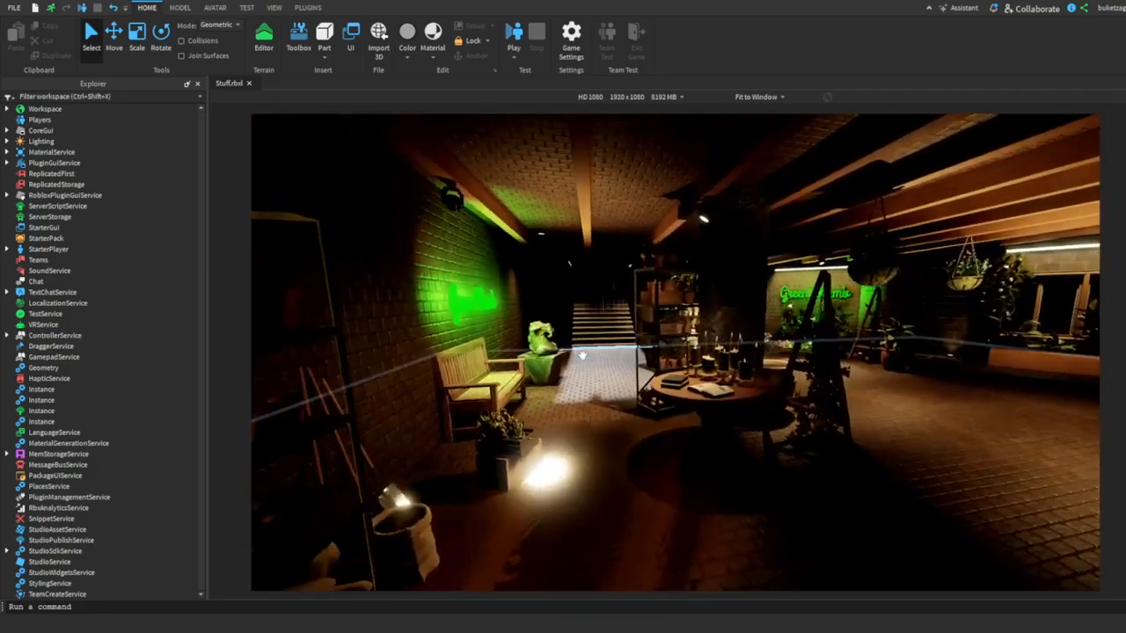
Look over the Green Thumb plant-shop scene, walk the avatar through it in a play test, and stop the test.
{"action": "key", "text": "d"}
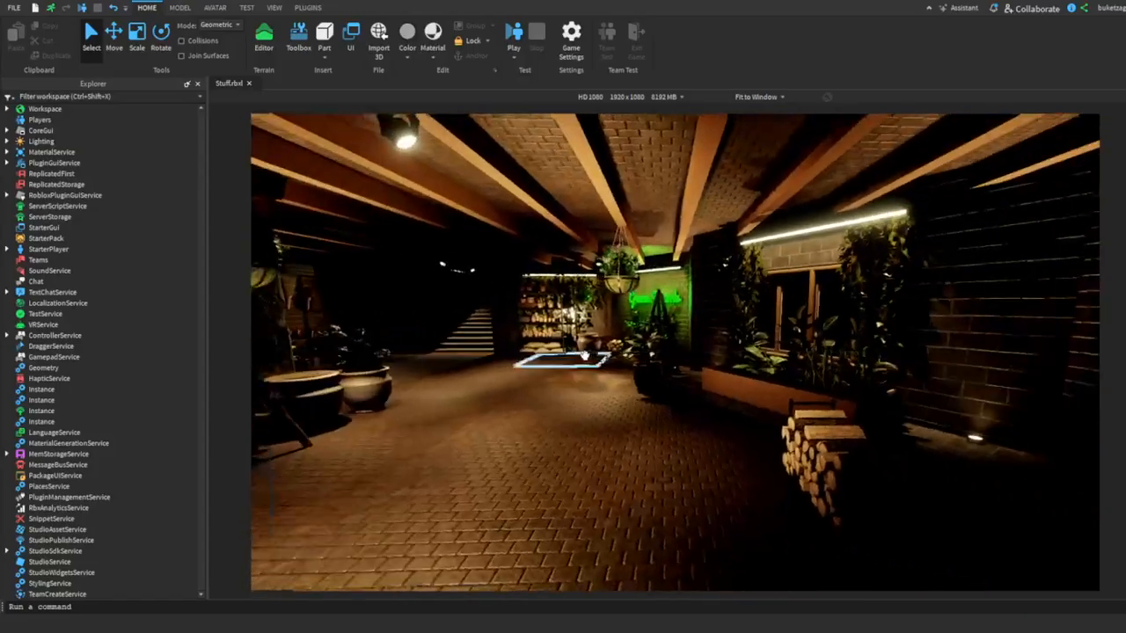
{"action": "key", "text": "w"}
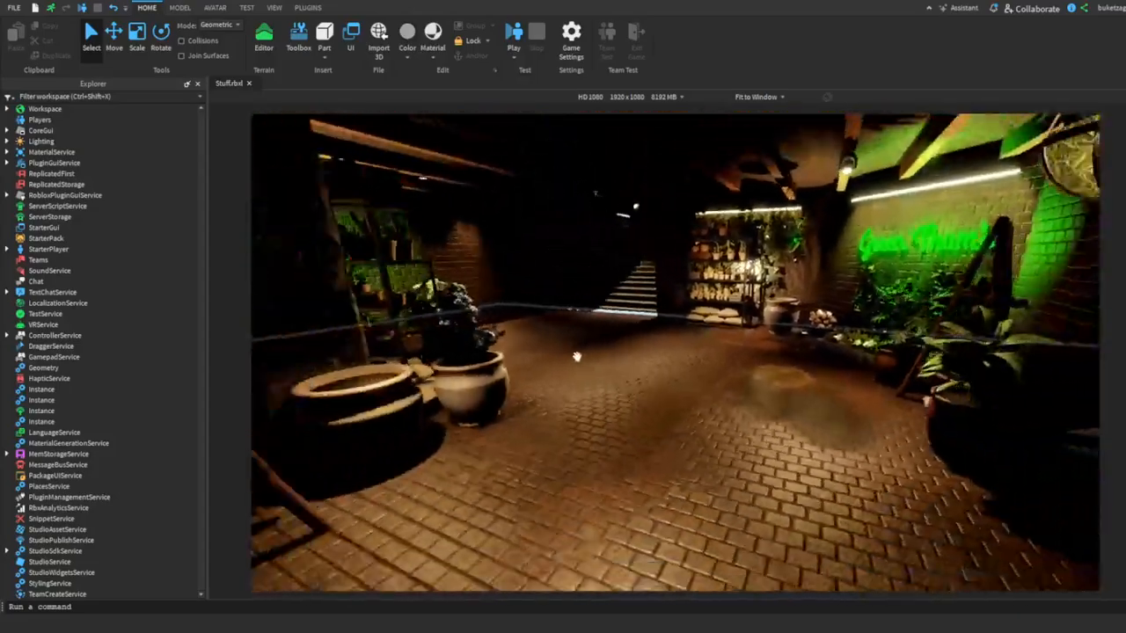
{"action": "key", "text": "s"}
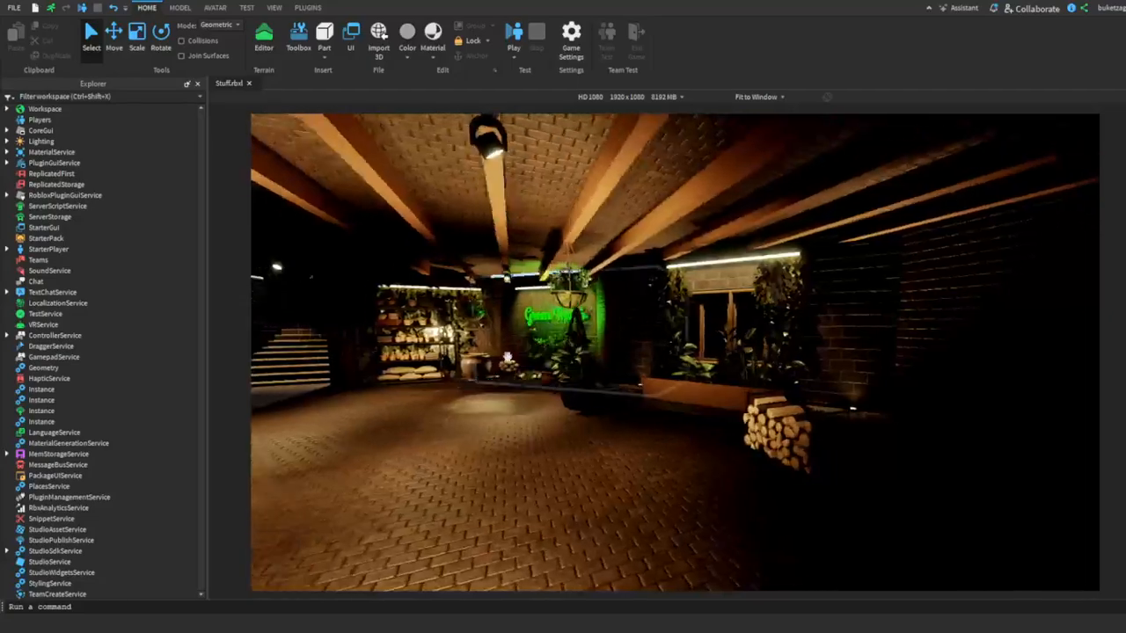
{"action": "key", "text": "w"}
{"action": "left_click", "coordinate": [84, 7]}
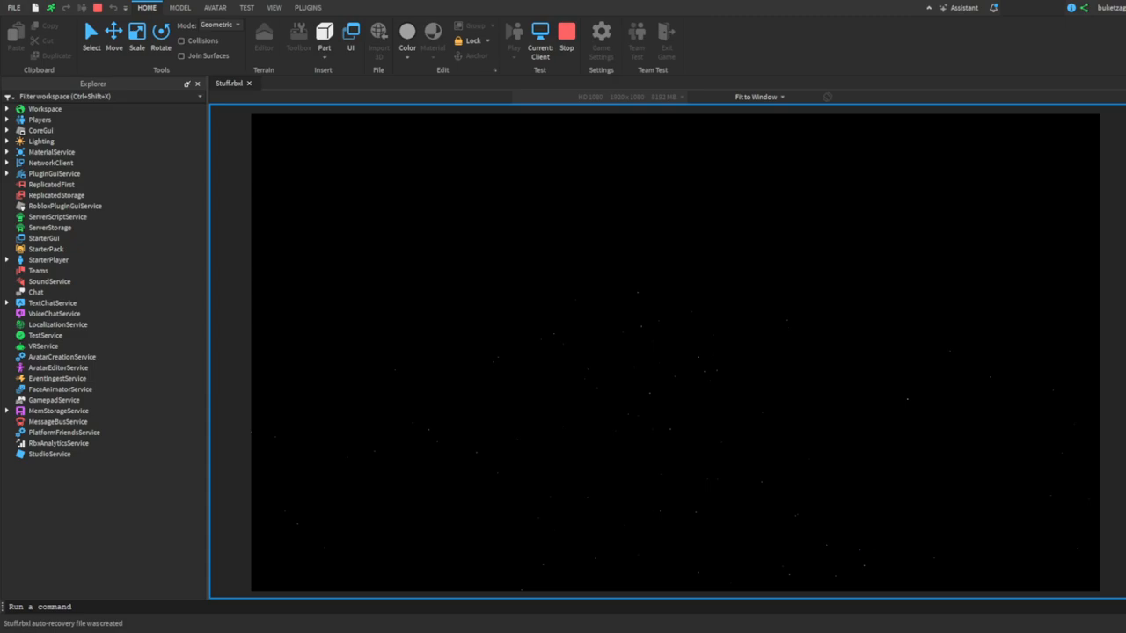
{"action": "right_click_drag", "start_coordinate": [704, 344], "coordinate": [700, 343]}
{"action": "key", "text": "s"}
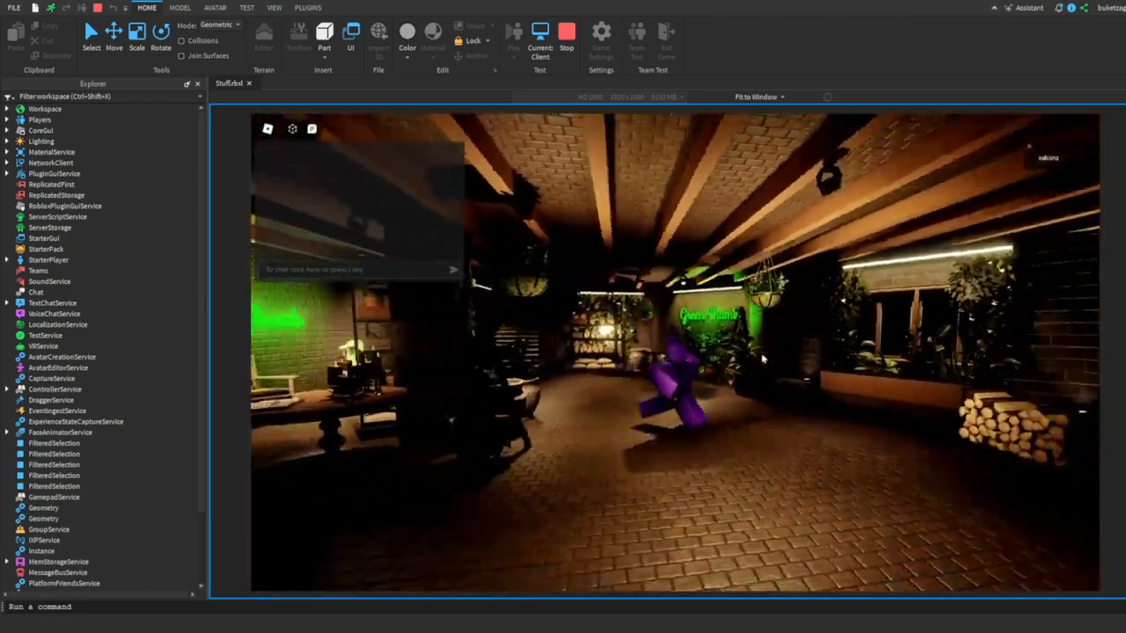
{"action": "right_click_drag", "start_coordinate": [763, 358], "coordinate": [677, 356]}
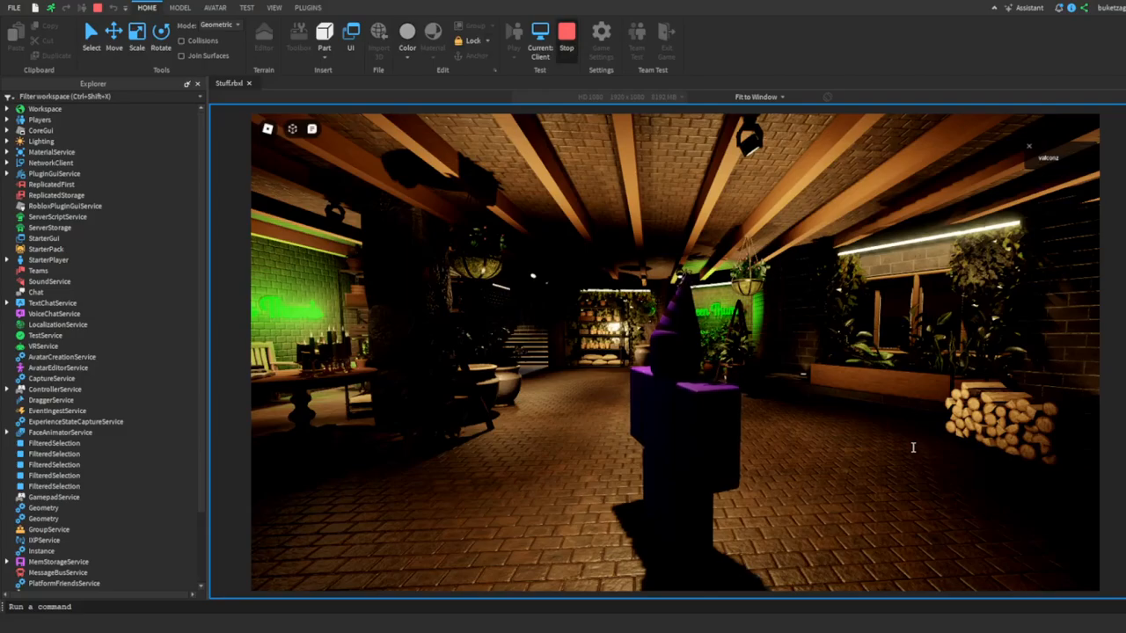
{"action": "key", "text": "shift+F5"}
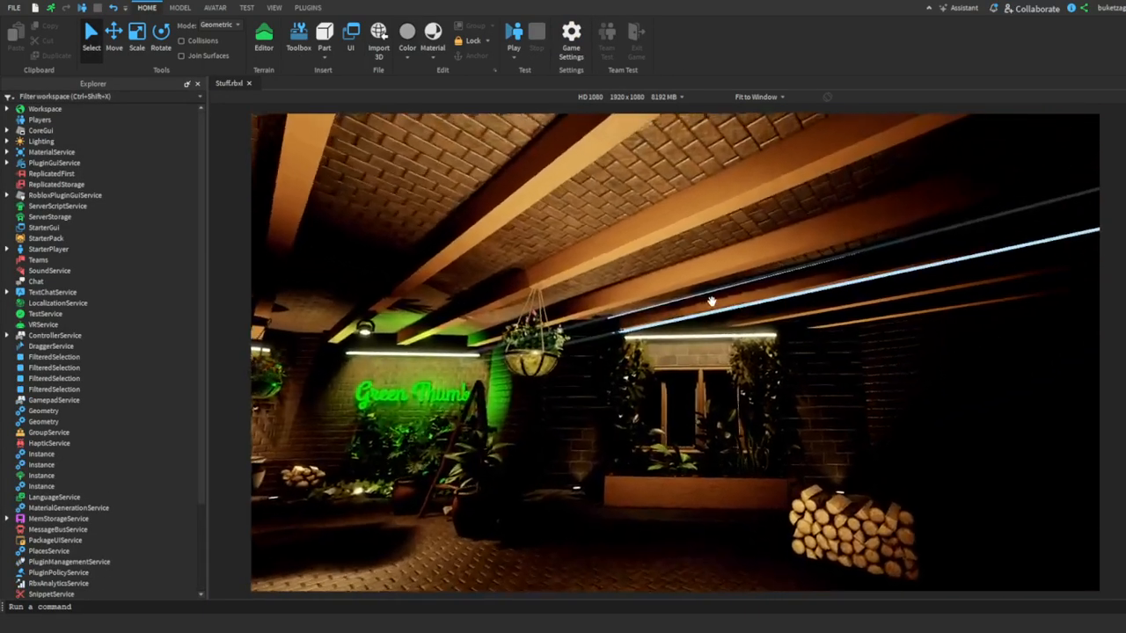
Examine the scene's ceiling beams, lit window wall, bench, candle table and plant shelves from close up and from across the room.
{"action": "key", "text": "w"}
{"action": "right_click_drag", "start_coordinate": [712, 302], "coordinate": [712, 302]}
{"action": "key", "text": "s"}
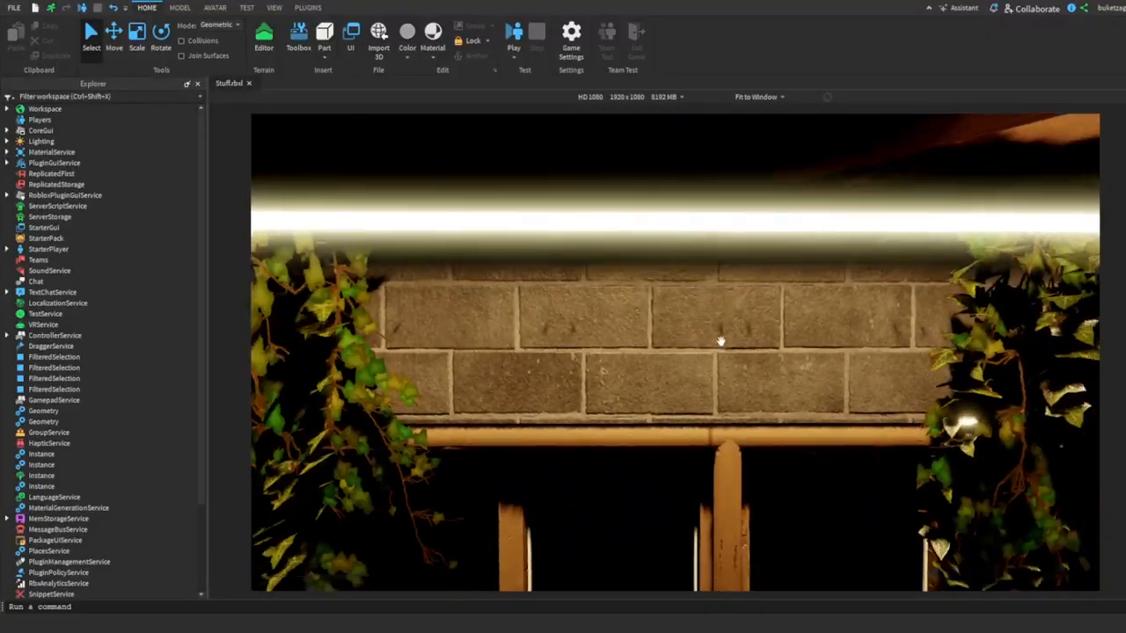
{"action": "middle_click_drag", "start_coordinate": [720, 342], "coordinate": [731, 291]}
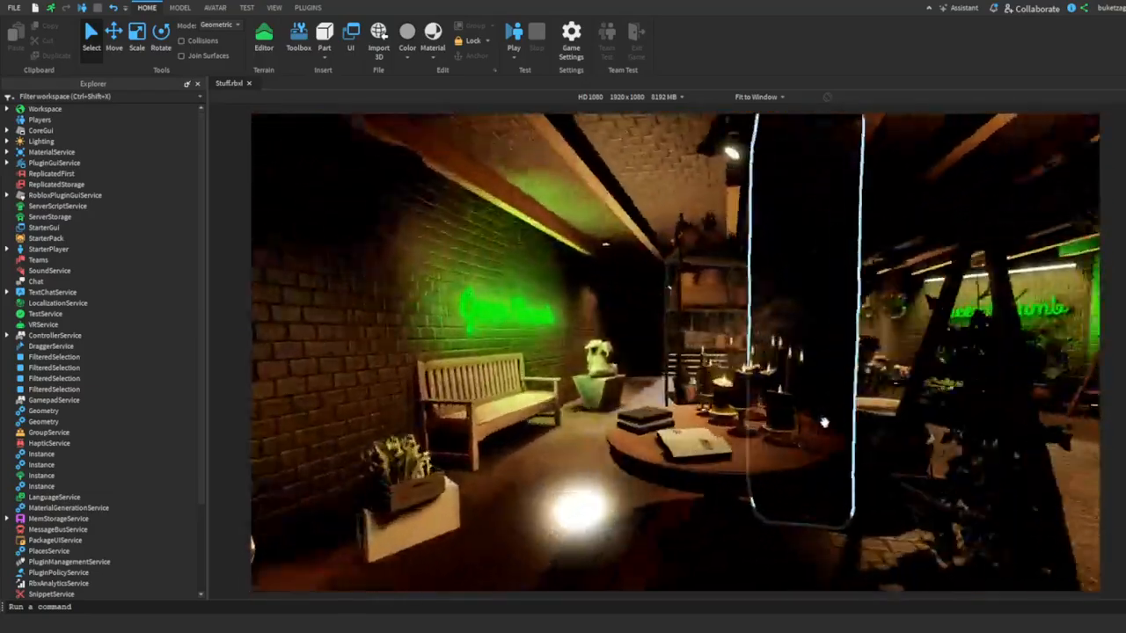
{"action": "key", "text": "w"}
{"action": "right_click_drag", "start_coordinate": [823, 423], "coordinate": [683, 370]}
{"action": "key", "text": "s"}
{"action": "key", "text": "w"}
{"action": "key", "text": "w"}
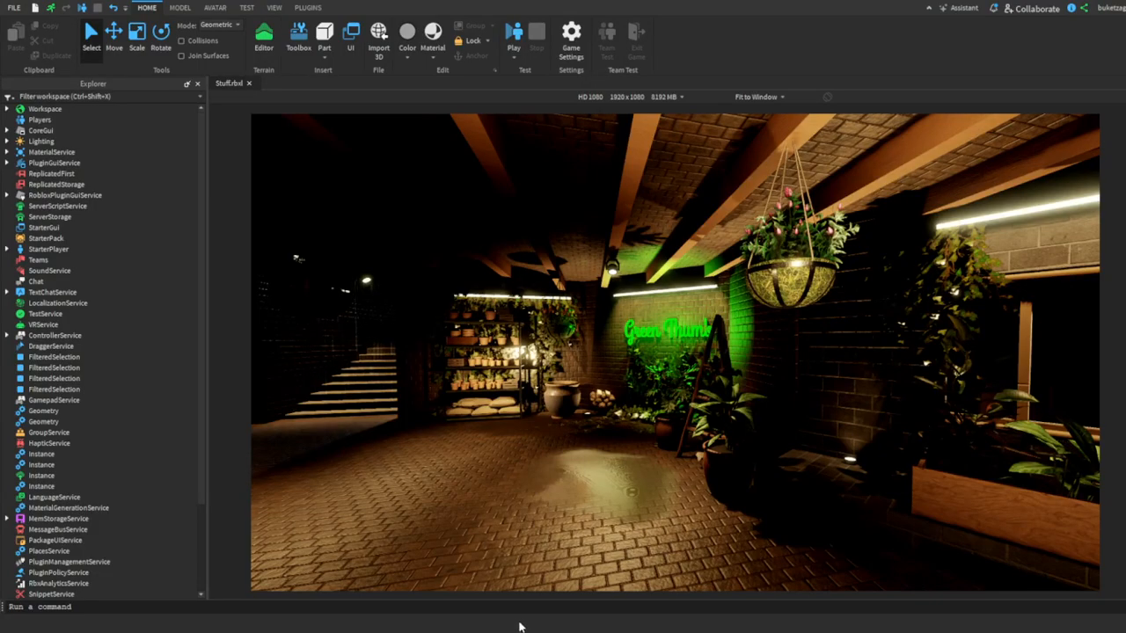
{"action": "right_click_drag", "start_coordinate": [594, 488], "coordinate": [623, 460]}
{"action": "key", "text": "s"}
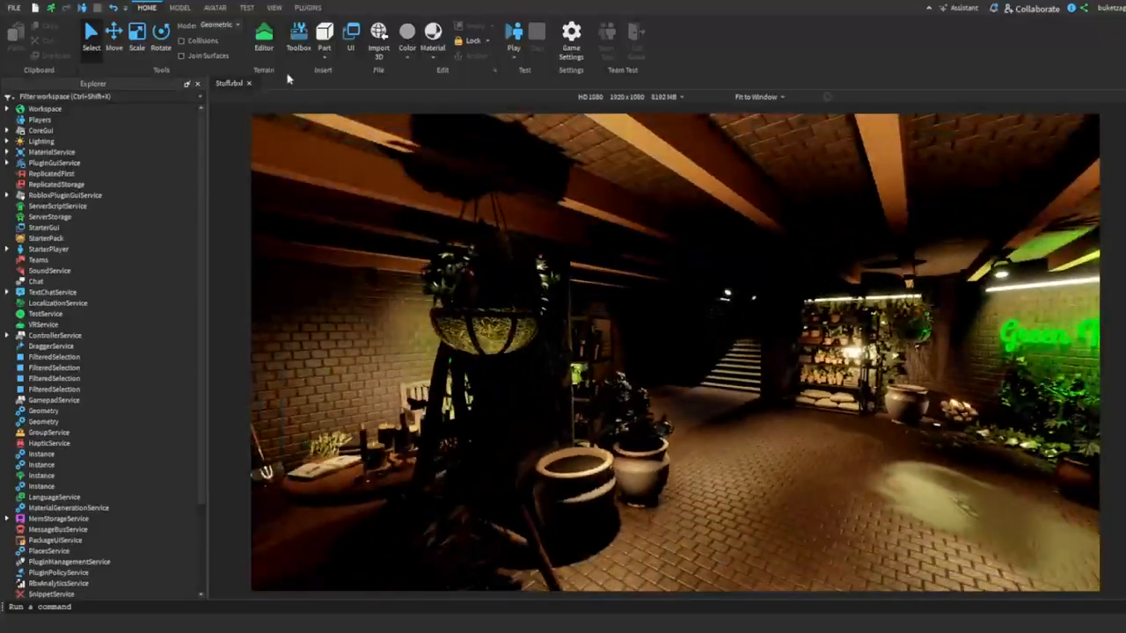
Search the Toolbox models for "PBRS" and browse the listed materials and assets.
{"action": "left_click", "coordinate": [308, 44]}
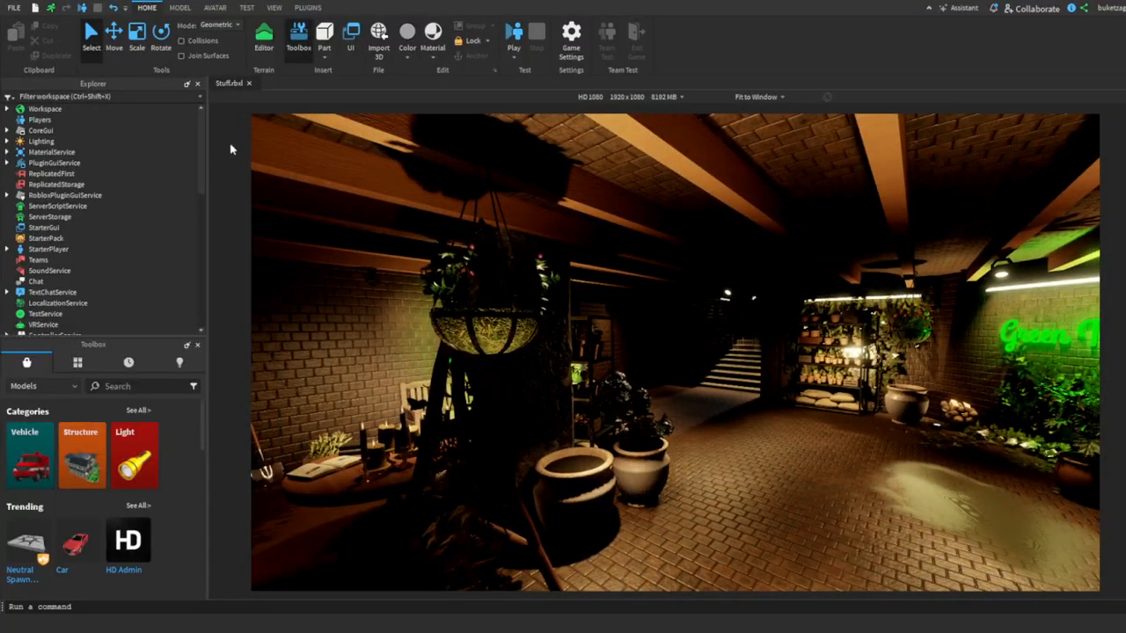
{"action": "left_click", "coordinate": [141, 385]}
{"action": "type", "text": "PBRS"}
{"action": "key", "text": "Return"}
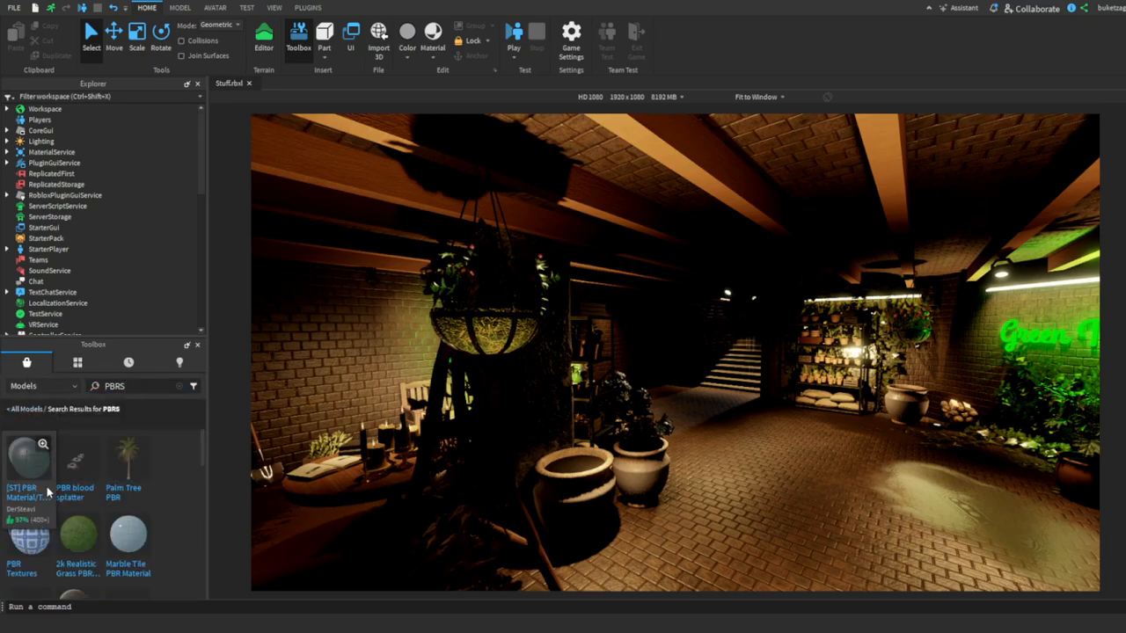
{"action": "scroll", "coordinate": [90, 478], "scroll_direction": "down", "scroll_amount": 1}
{"action": "scroll", "coordinate": [90, 478], "scroll_direction": "down", "scroll_amount": 5}
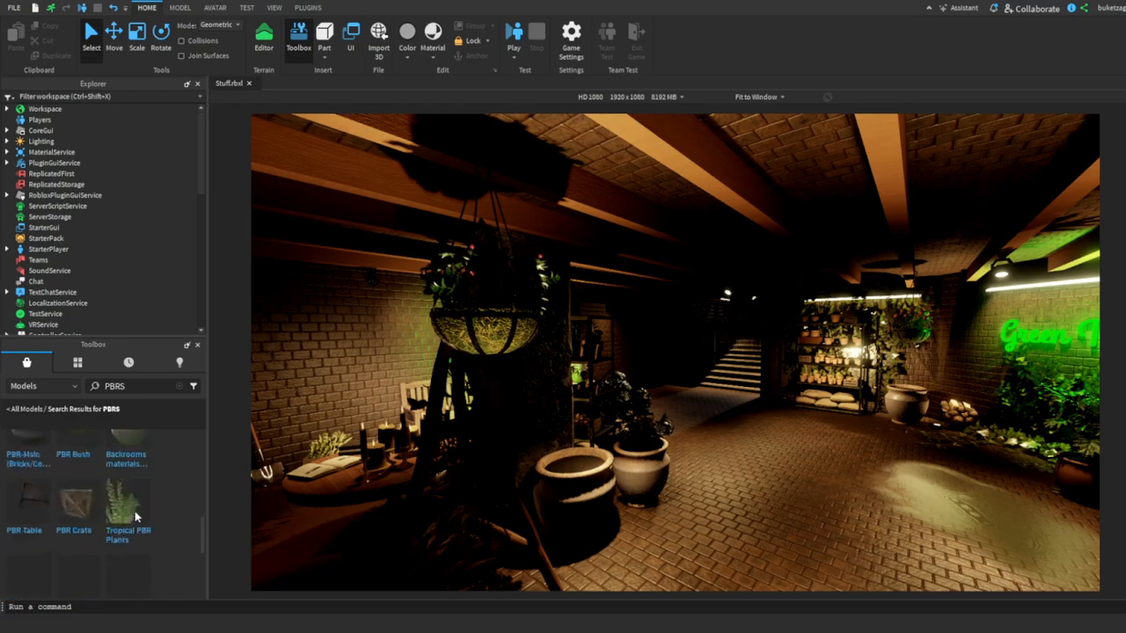
{"action": "scroll", "coordinate": [115, 501], "scroll_direction": "down", "scroll_amount": 1}
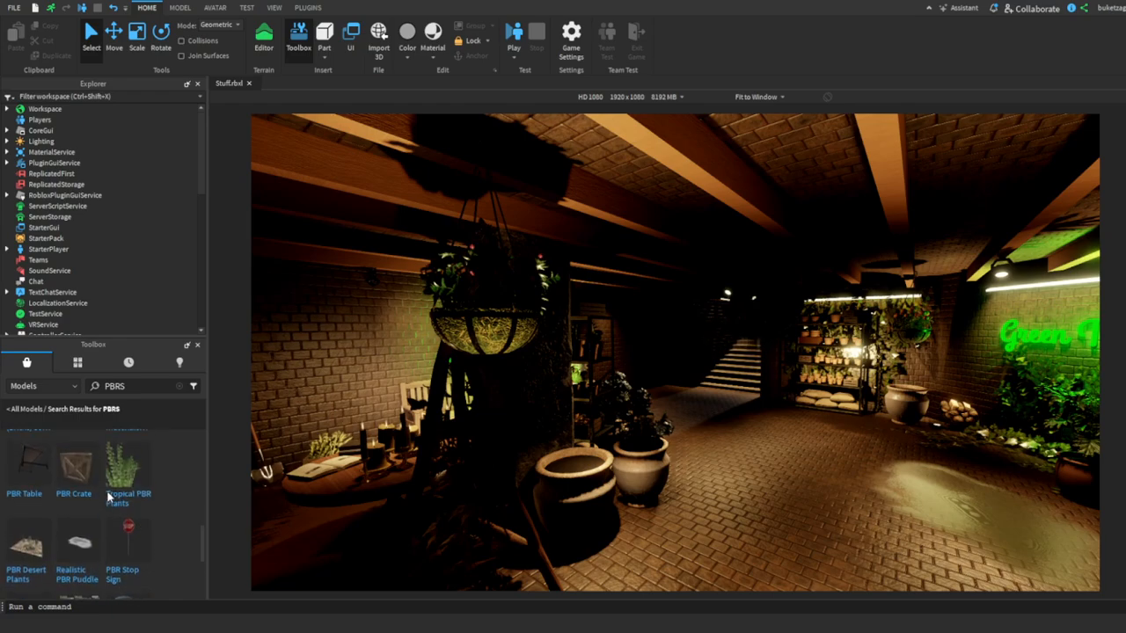
{"action": "scroll", "coordinate": [115, 508], "scroll_direction": "up", "scroll_amount": 1}
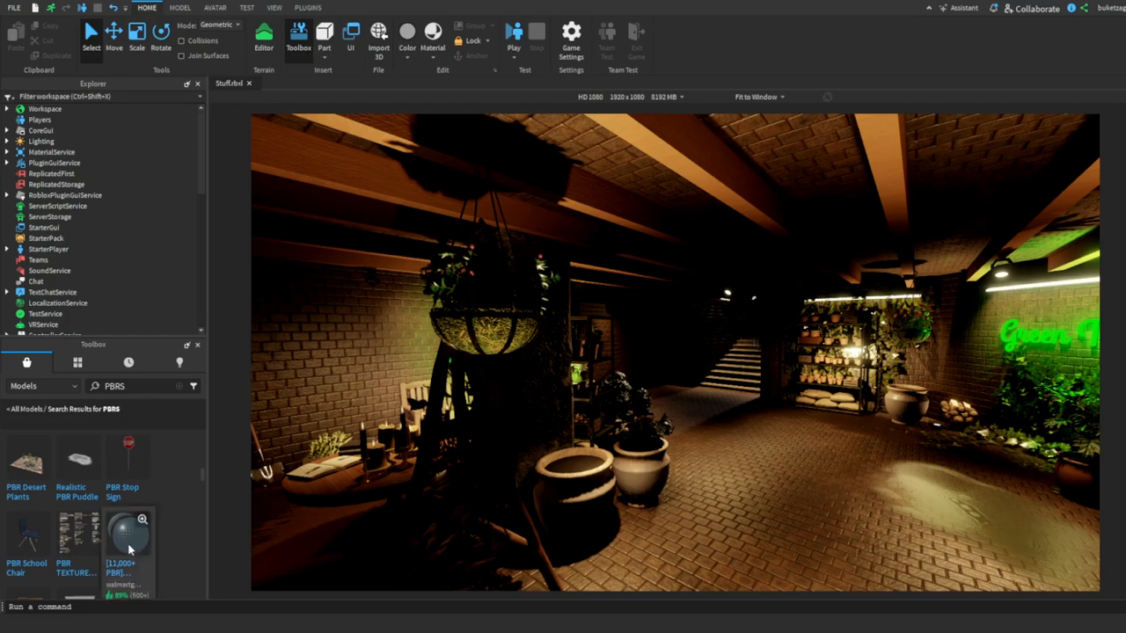
Open the preview of the [11,000+ PBR] material pack, read through its details, and close it without inserting.
{"action": "left_click", "coordinate": [141, 521]}
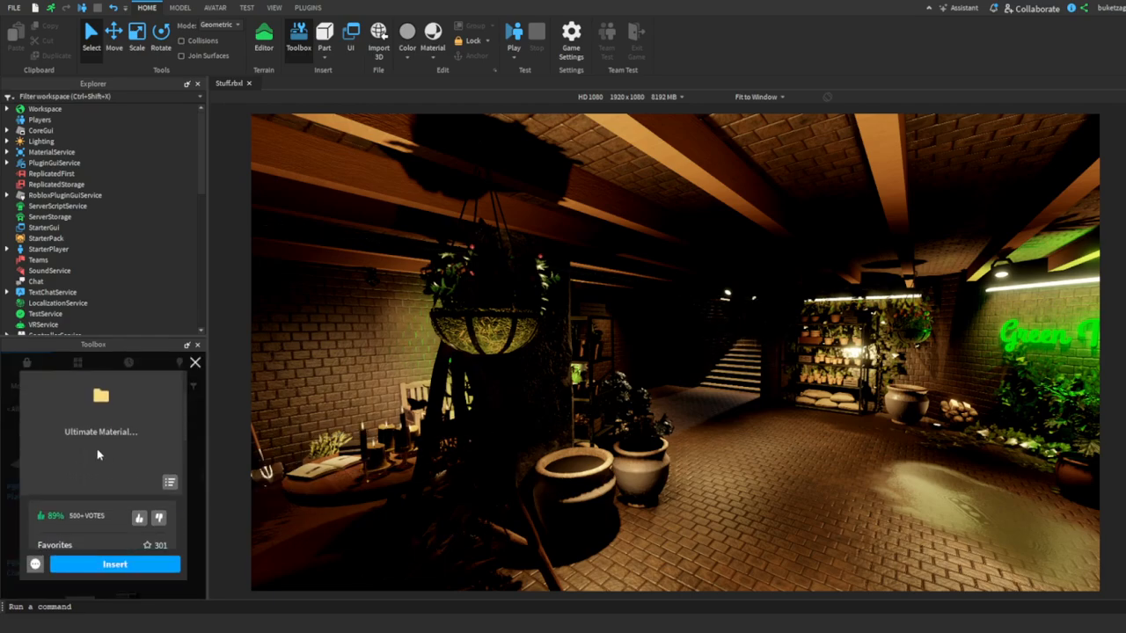
{"action": "scroll", "coordinate": [97, 448], "scroll_direction": "down", "scroll_amount": 3}
{"action": "scroll", "coordinate": [97, 475], "scroll_direction": "down", "scroll_amount": 3}
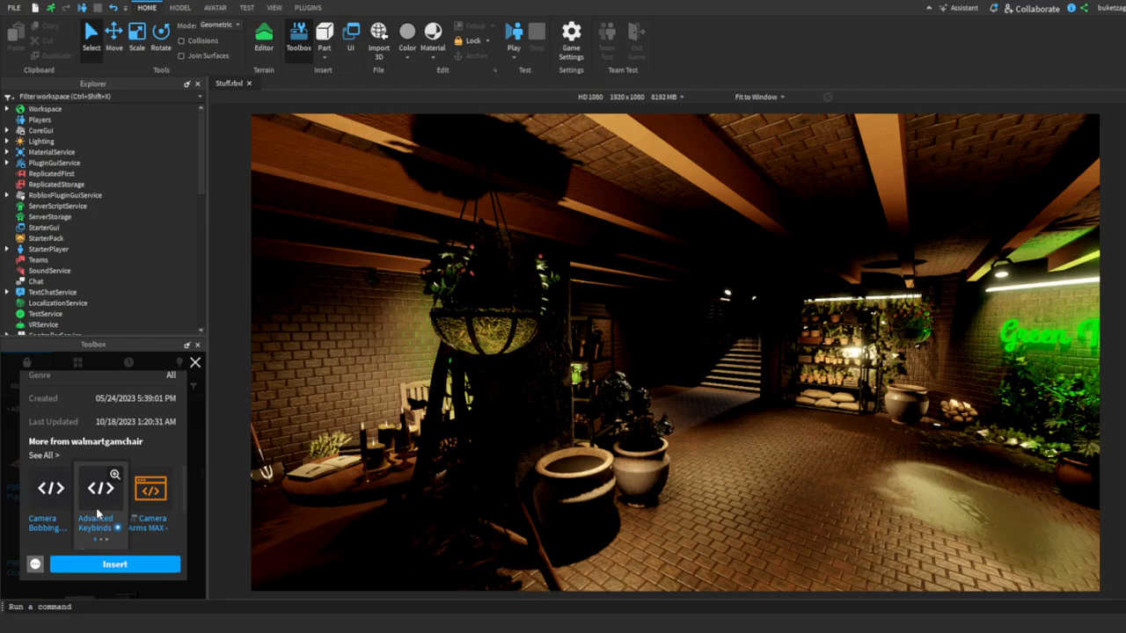
{"action": "left_click", "coordinate": [199, 366]}
Examine the brick floor, wall textures, plant pots and stairway area around the finished room.
{"action": "key", "text": "w"}
{"action": "right_click_drag", "start_coordinate": [424, 391], "coordinate": [729, 515]}
{"action": "key", "text": "s"}
{"action": "key", "text": "d"}
{"action": "key", "text": "a"}
{"action": "key", "text": "d"}
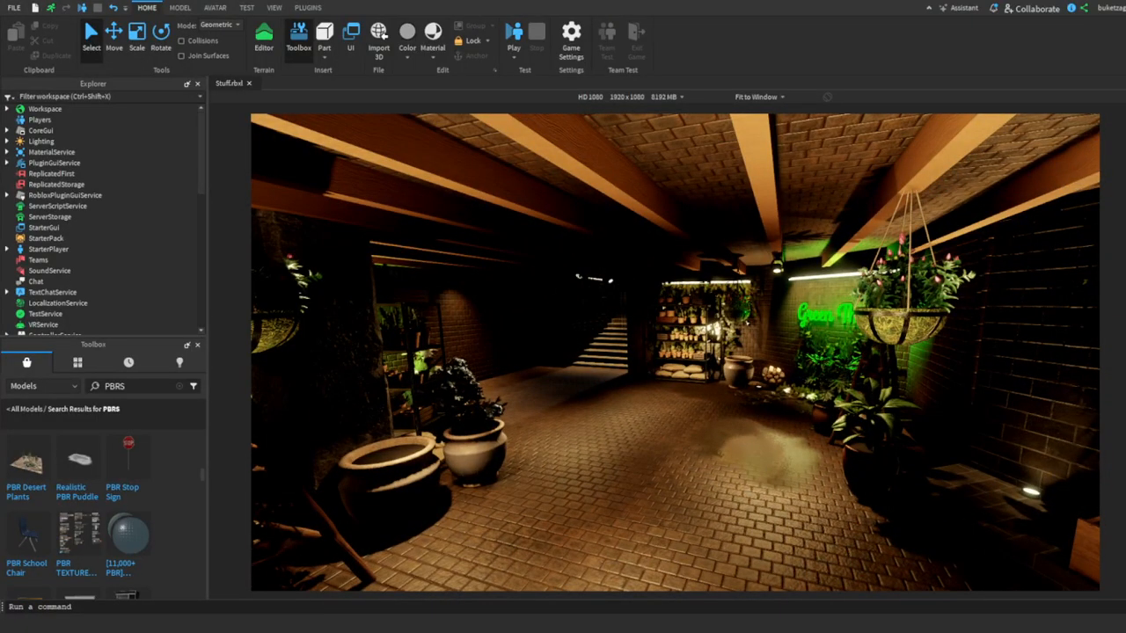
{"action": "key", "text": "s"}
{"action": "mouse_move", "coordinate": [645, 490]}
{"action": "right_mouse_down"}
{"action": "mouse_move", "coordinate": [618, 491]}
{"action": "mouse_move", "coordinate": [647, 491]}
{"action": "right_mouse_up"}
{"action": "key", "text": "w"}
{"action": "key", "text": "w"}
{"action": "key", "text": "w"}
{"action": "key", "text": "s"}
{"action": "key", "text": "w"}
{"action": "key", "text": "w"}
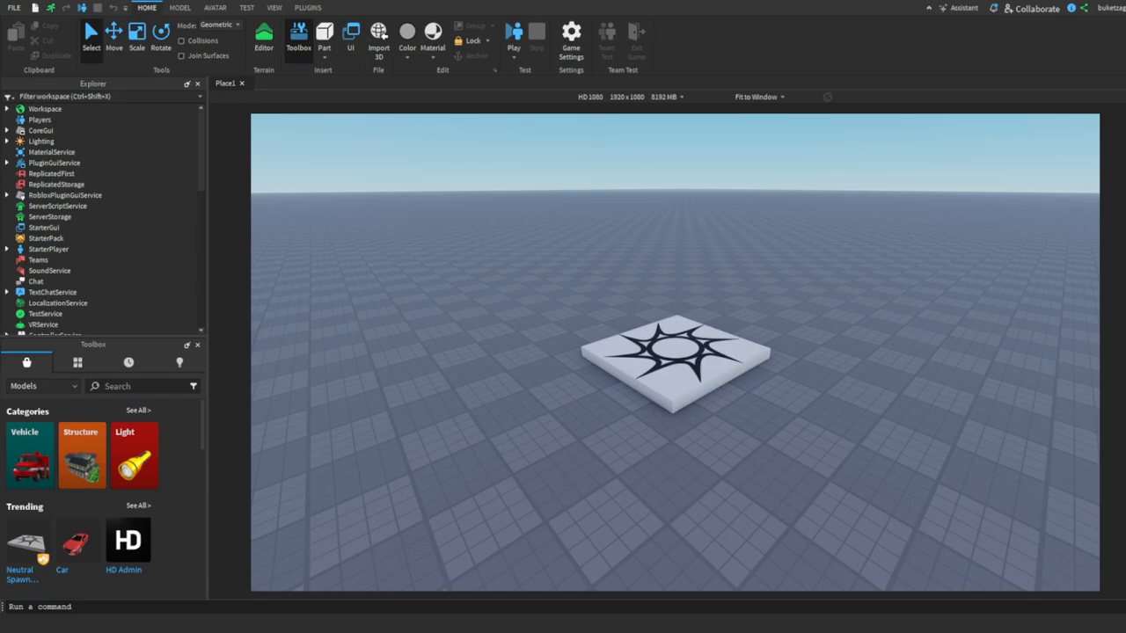
Search the Toolbox models for "PBR", insert the [ST] PBR Material/Texture pack, and expand its folder under MaterialService.
{"action": "right_click_drag", "start_coordinate": [634, 411], "coordinate": [528, 383]}
{"action": "key", "text": "s"}
{"action": "key", "text": "w"}
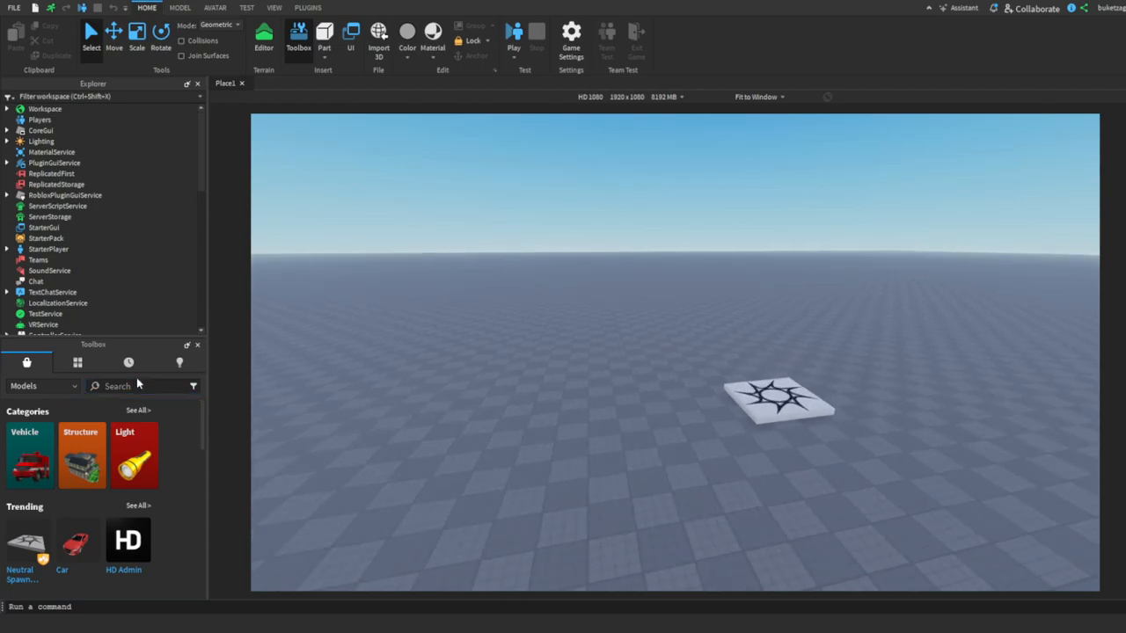
{"action": "left_click", "coordinate": [146, 382]}
{"action": "type", "text": "PBR"}
{"action": "key", "text": "Return"}
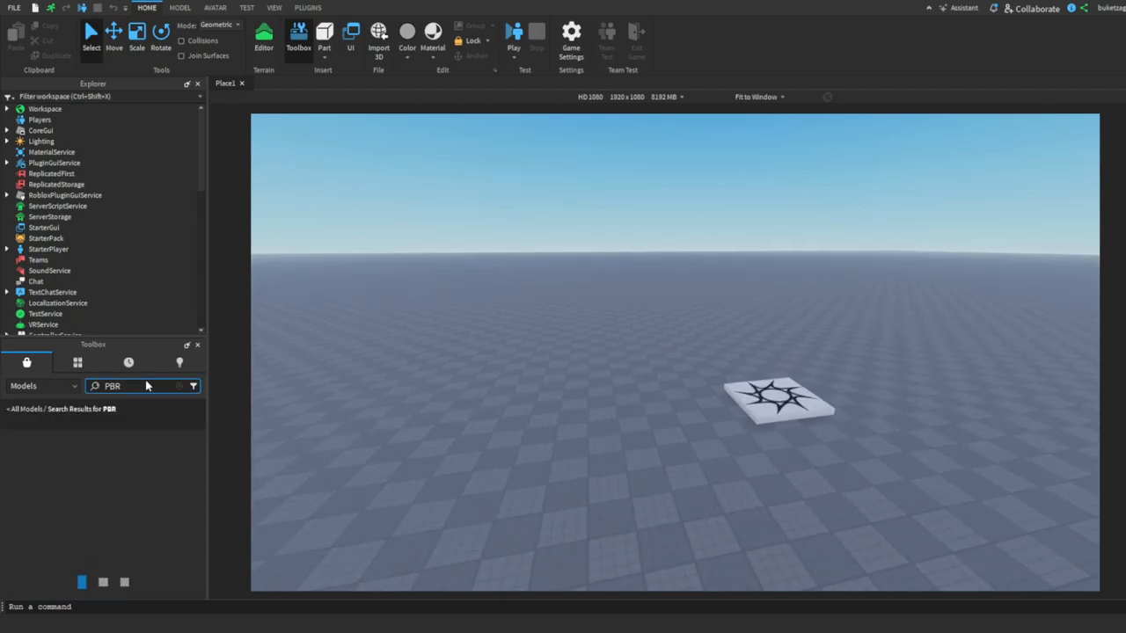
{"action": "left_click", "coordinate": [29, 455]}
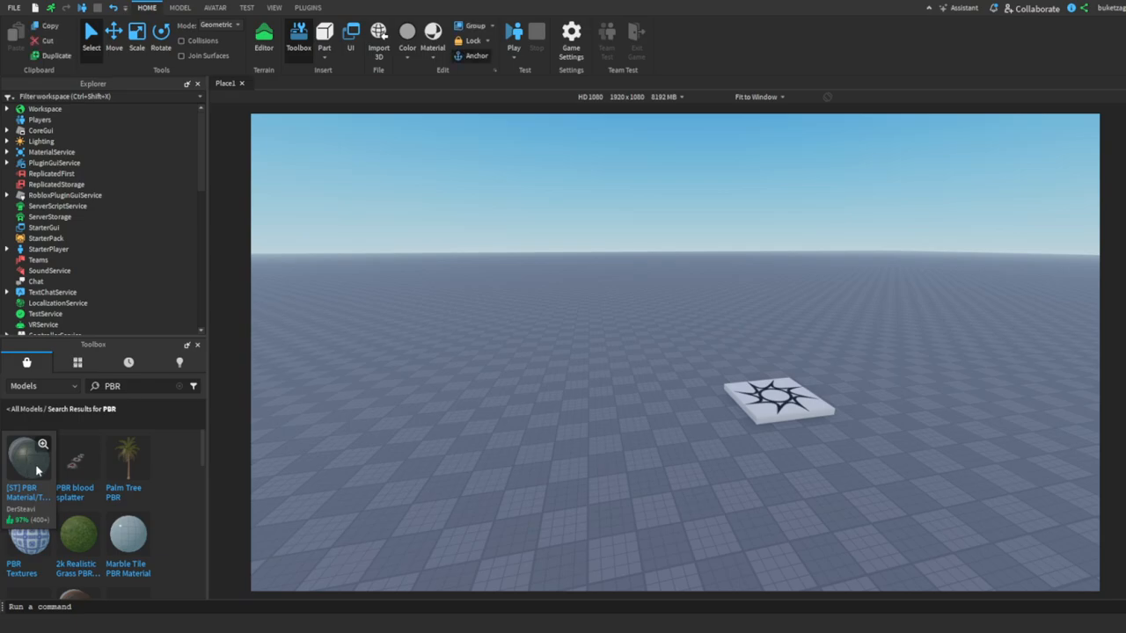
{"action": "left_click", "coordinate": [19, 163]}
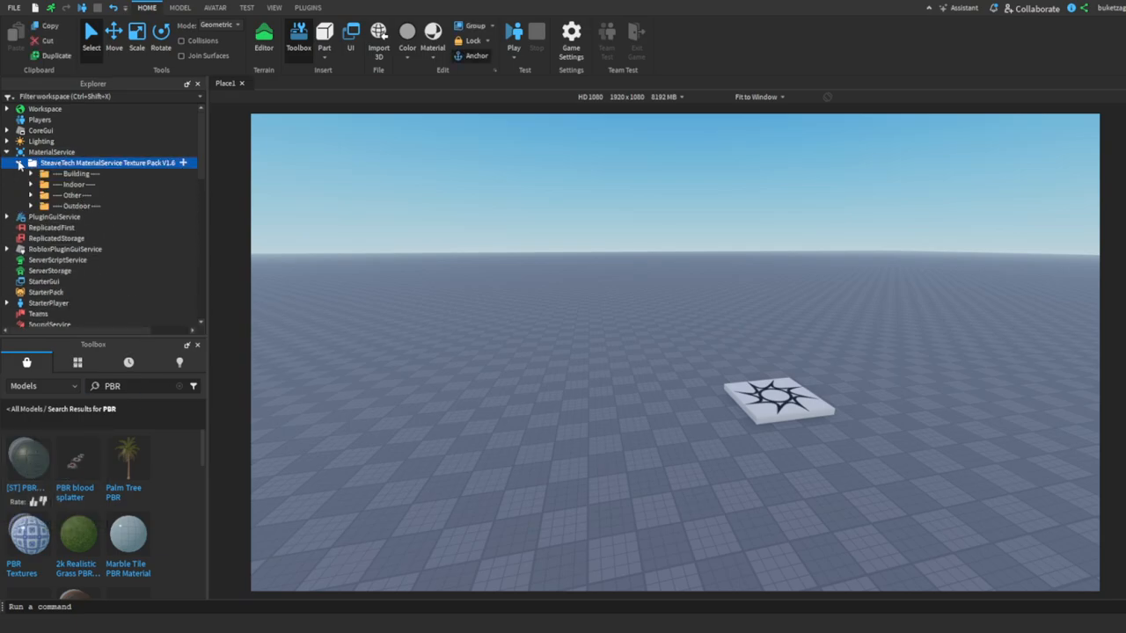
Deselect the texture pack and close the Toolbox.
{"action": "right_click_drag", "start_coordinate": [253, 312], "coordinate": [255, 316]}
{"action": "left_click", "coordinate": [253, 315]}
{"action": "left_click", "coordinate": [198, 345]}
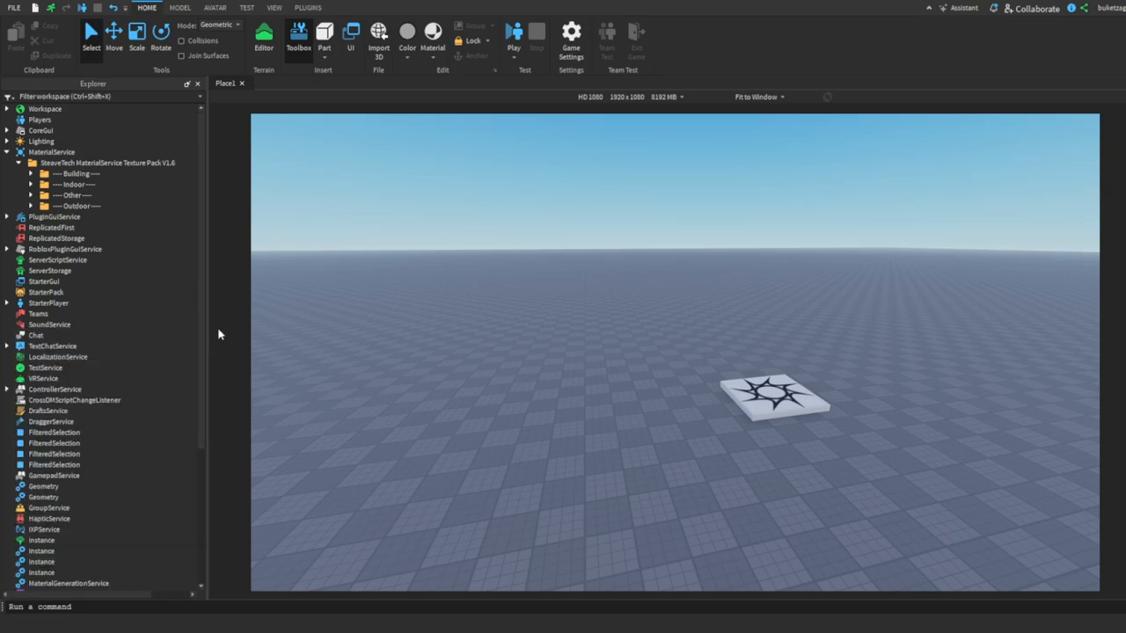
Move the SteaveTech MaterialService Texture Pack V1.6 folder into Workspace and back into MaterialService.
{"action": "left_click_drag", "start_coordinate": [51, 160], "coordinate": [44, 110]}
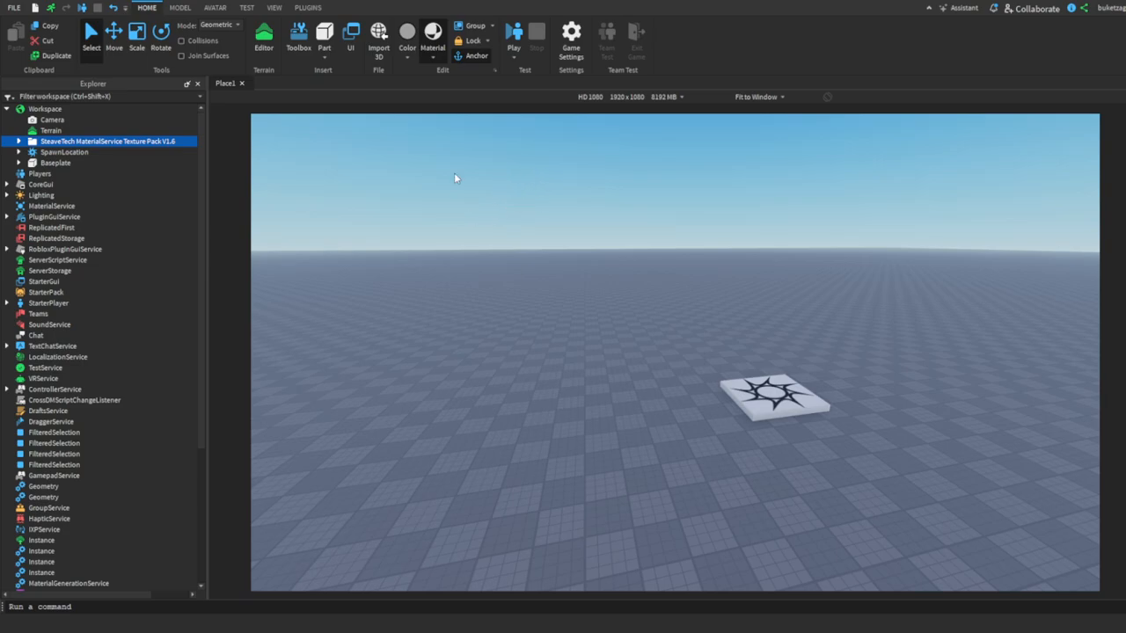
{"action": "left_click", "coordinate": [54, 163]}
{"action": "left_click", "coordinate": [70, 153], "text": "shift"}
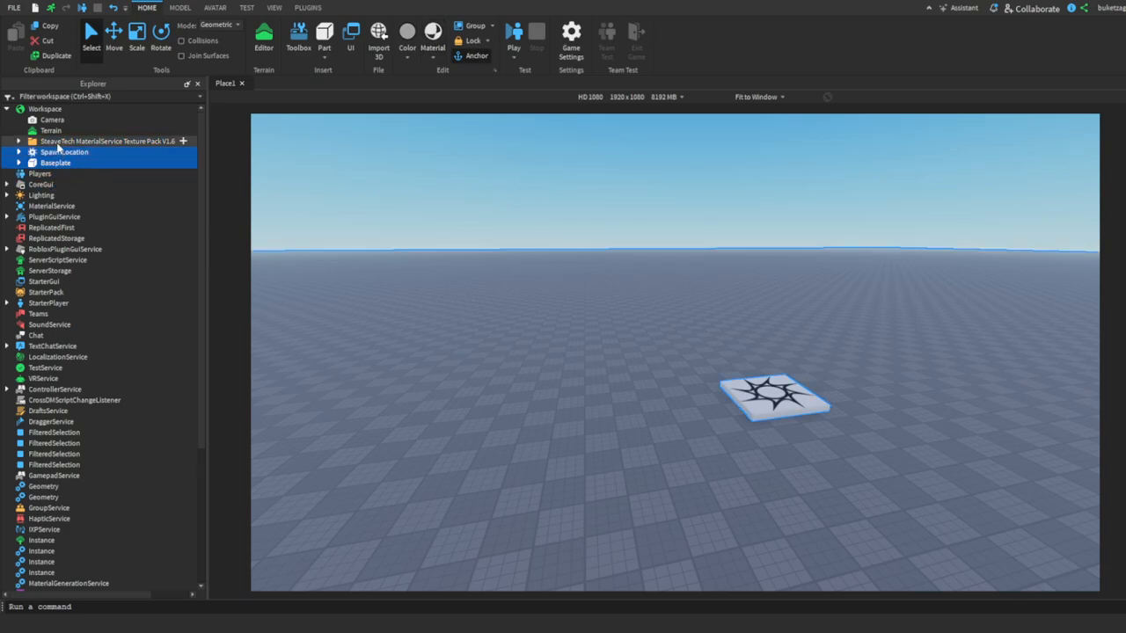
{"action": "left_click_drag", "start_coordinate": [51, 143], "coordinate": [33, 207]}
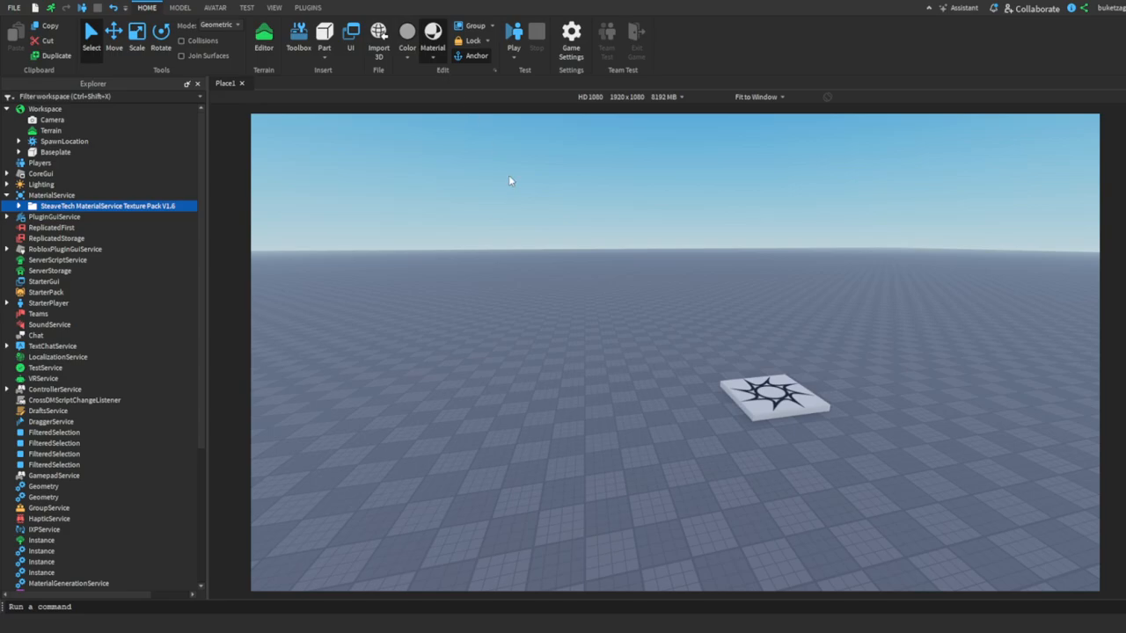
Insert a block part into the Workspace and focus the view on it.
{"action": "right_click_drag", "start_coordinate": [539, 213], "coordinate": [533, 232]}
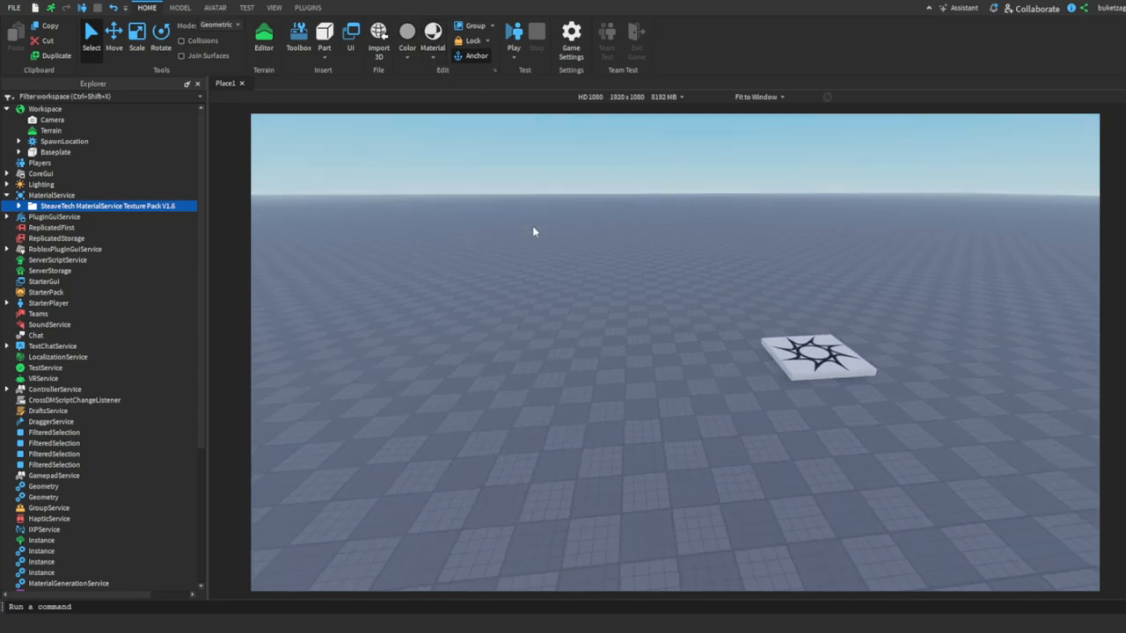
{"action": "left_click", "coordinate": [327, 37]}
{"action": "key", "text": "f"}
{"action": "right_click_drag", "start_coordinate": [555, 183], "coordinate": [554, 183]}
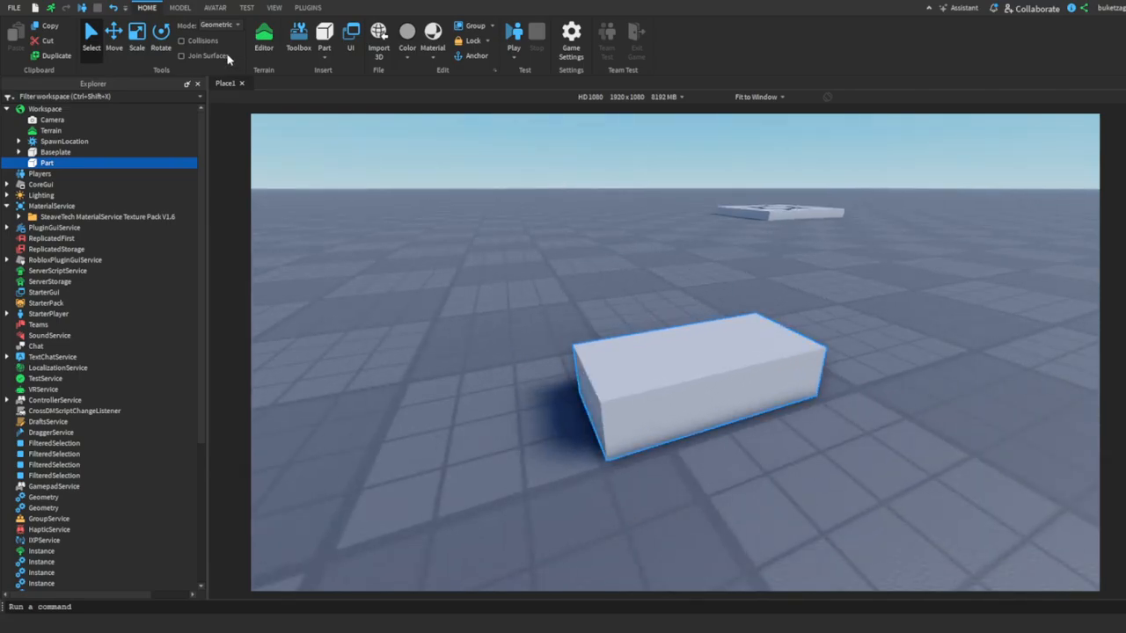
Show the Properties window for the selected part.
{"action": "left_click", "coordinate": [273, 7]}
{"action": "left_click", "coordinate": [27, 37]}
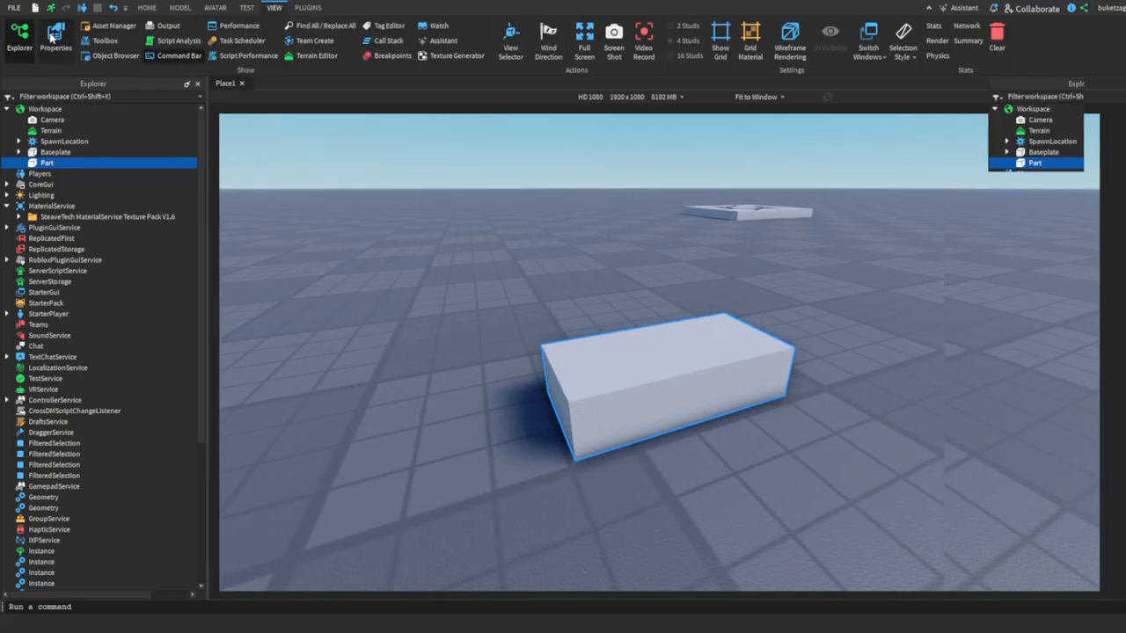
{"action": "left_click", "coordinate": [56, 40]}
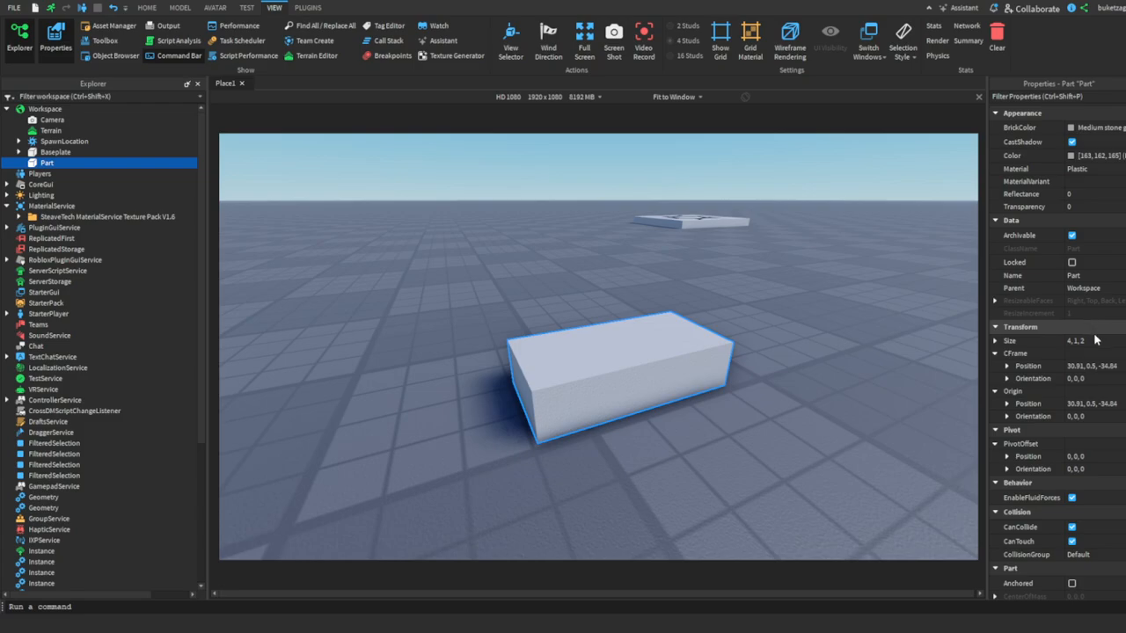
Set the part's size to 4, 4, 1 and focus the view on it.
{"action": "left_click", "coordinate": [1080, 343]}
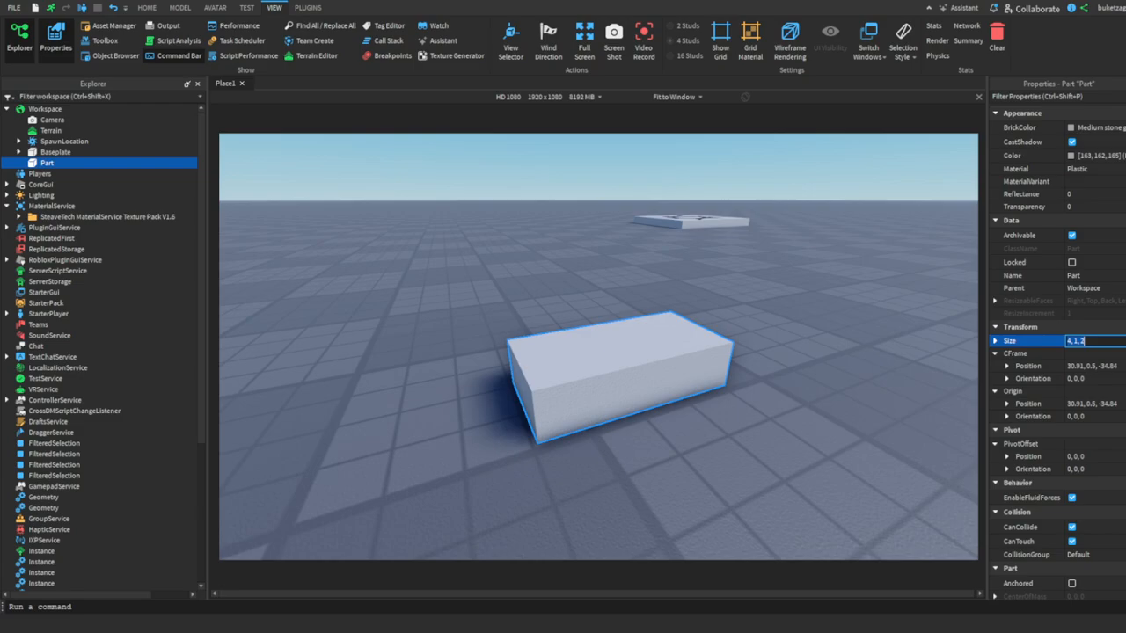
{"action": "type", "text": "4,4,1"}
{"action": "key", "text": "Return"}
{"action": "key", "text": "f"}
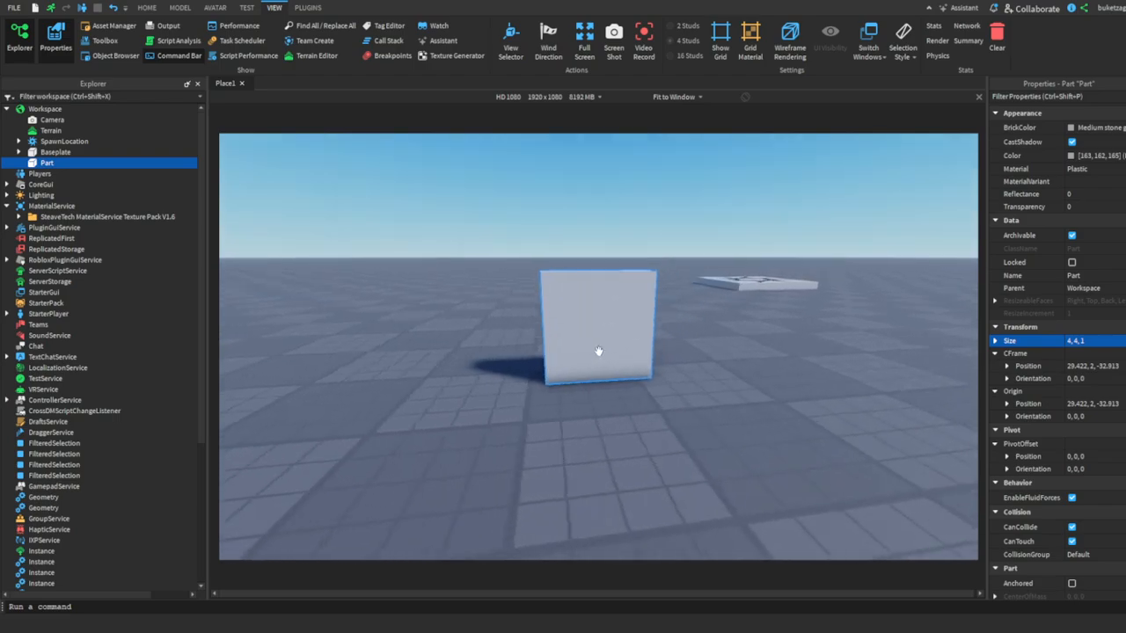
Scale the part into a wall about 20 by 20 by 1 studs and give it the Brick material with variant Brick 15.
{"action": "left_click", "coordinate": [147, 7]}
{"action": "left_click", "coordinate": [179, 7]}
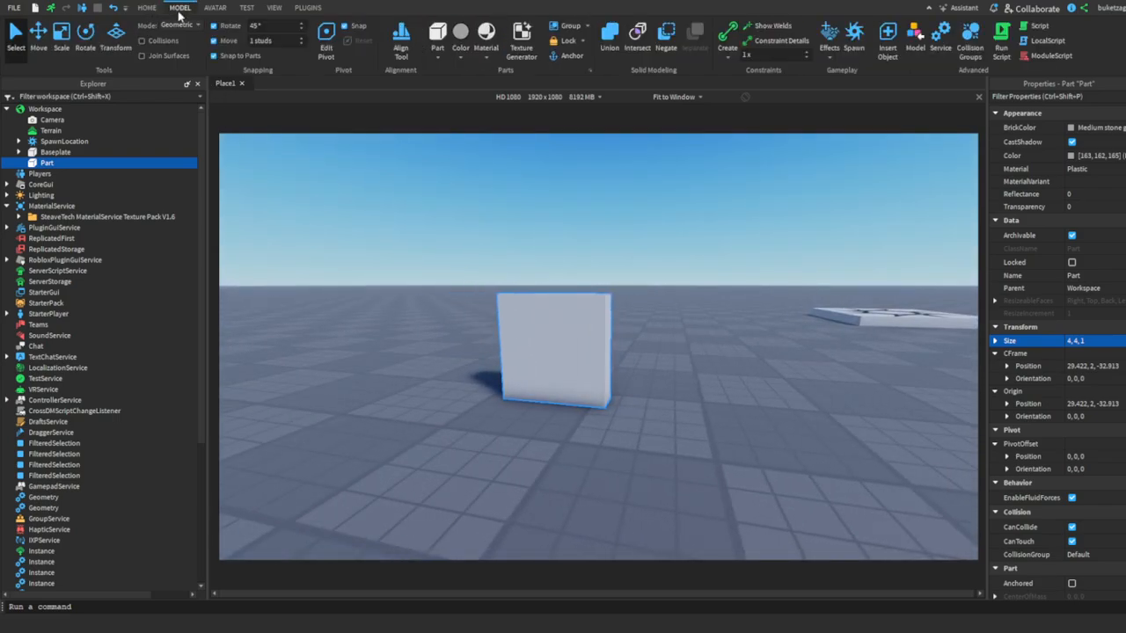
{"action": "left_click", "coordinate": [145, 7]}
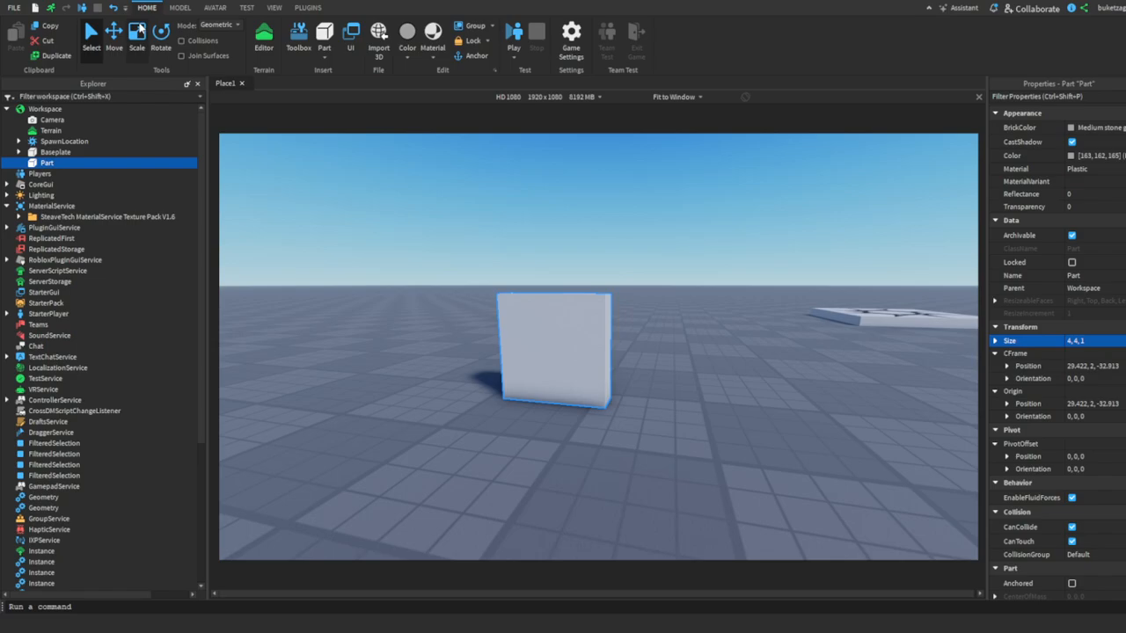
{"action": "left_click", "coordinate": [138, 33]}
{"action": "left_click_drag", "start_coordinate": [551, 259], "coordinate": [576, 264]}
{"action": "left_click", "coordinate": [581, 322]}
{"action": "left_click", "coordinate": [538, 327]}
{"action": "left_click_drag", "start_coordinate": [580, 335], "coordinate": [790, 344]}
{"action": "right_click_drag", "start_coordinate": [785, 344], "coordinate": [758, 342]}
{"action": "key", "text": "d"}
{"action": "key", "text": "w"}
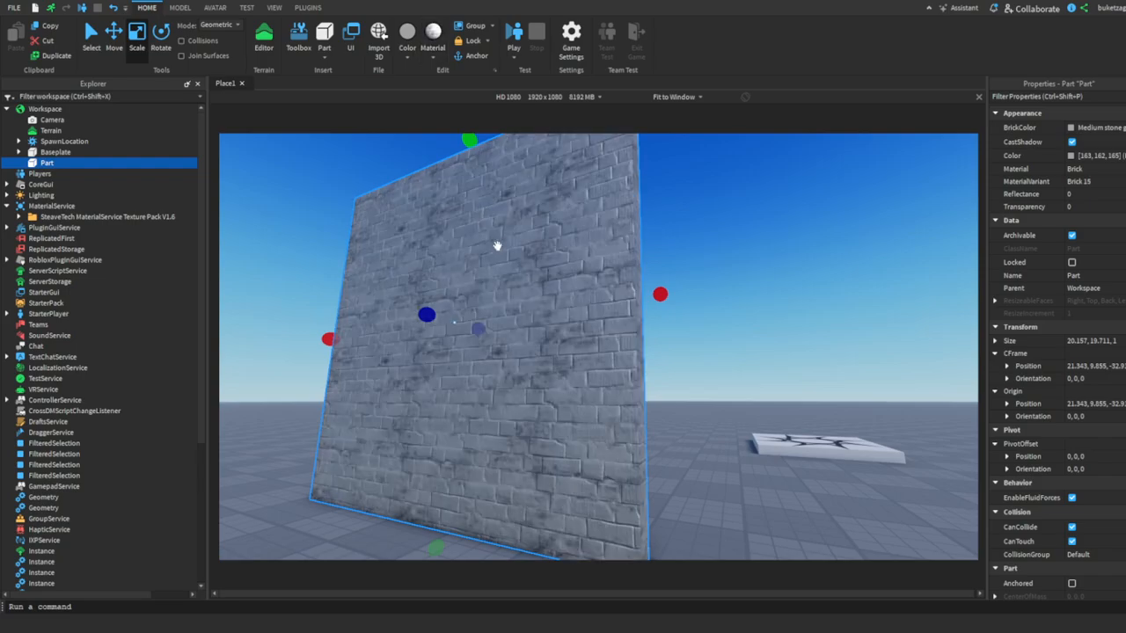
{"action": "key", "text": "a"}
{"action": "right_click_drag", "start_coordinate": [498, 246], "coordinate": [501, 247]}
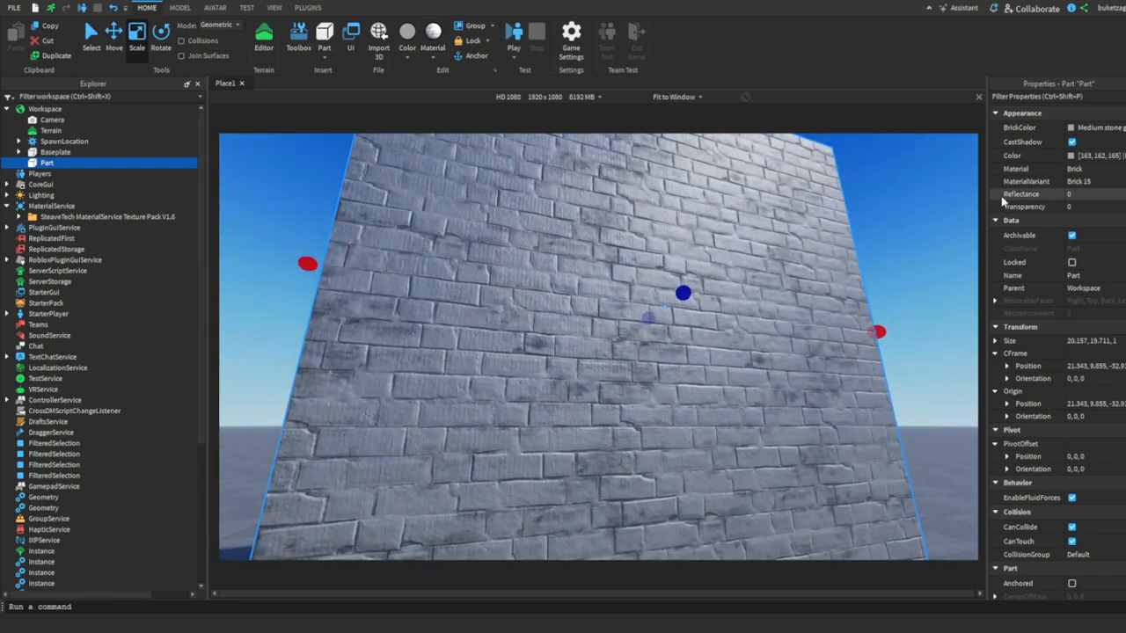
Set the brick wall's color to 165, 138, 115 and deselect it.
{"action": "left_click", "coordinate": [1072, 157]}
{"action": "mouse_move", "coordinate": [679, 280]}
{"action": "left_mouse_down"}
{"action": "mouse_move", "coordinate": [683, 304]}
{"action": "mouse_move", "coordinate": [700, 305]}
{"action": "mouse_move", "coordinate": [686, 302]}
{"action": "mouse_move", "coordinate": [698, 305]}
{"action": "mouse_move", "coordinate": [714, 272]}
{"action": "mouse_move", "coordinate": [664, 295]}
{"action": "left_mouse_up"}
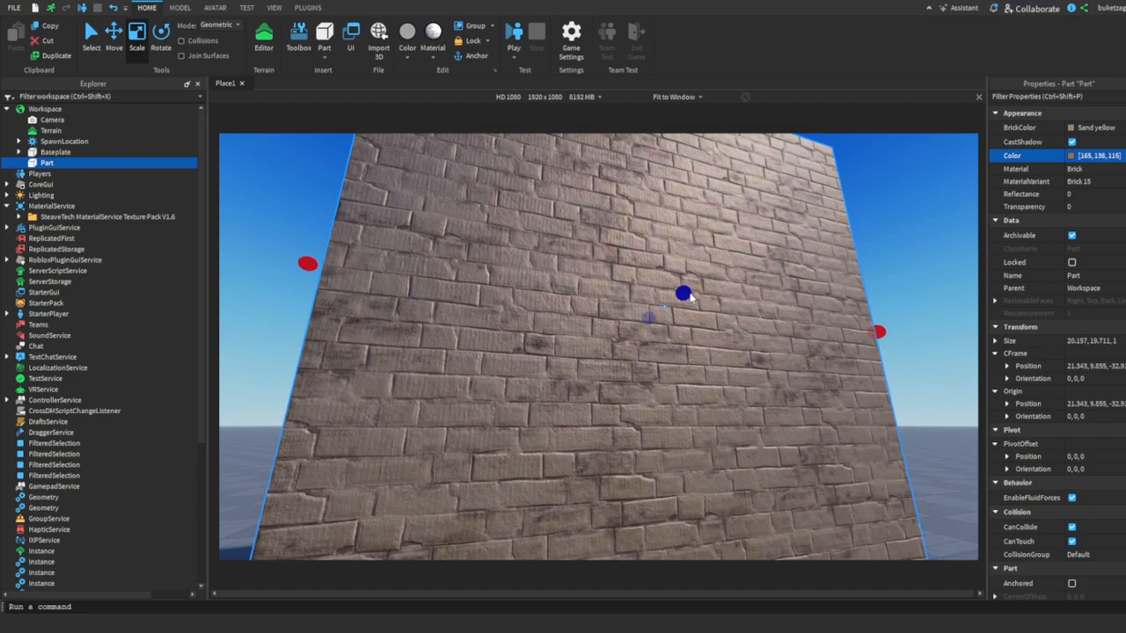
{"action": "right_click_drag", "start_coordinate": [646, 420], "coordinate": [794, 251]}
{"action": "left_click", "coordinate": [793, 252]}
Switch the scene to night with the EzLight plugin and reposition the moon so its light falls from behind the wall.
{"action": "left_click", "coordinate": [307, 7]}
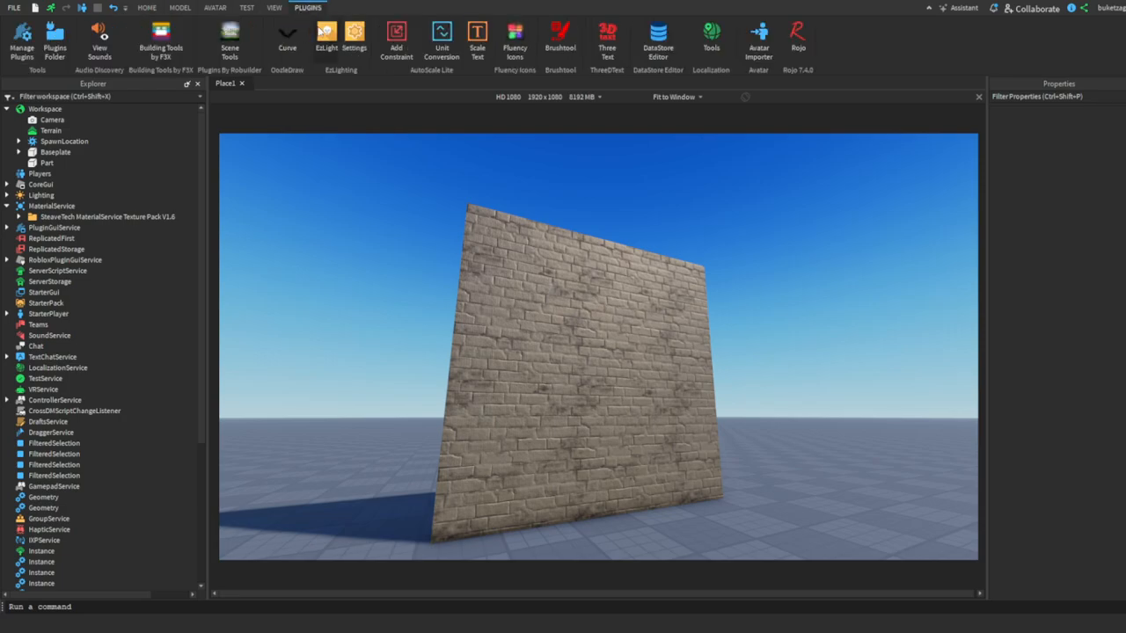
{"action": "left_click", "coordinate": [326, 40]}
{"action": "left_click", "coordinate": [522, 143]}
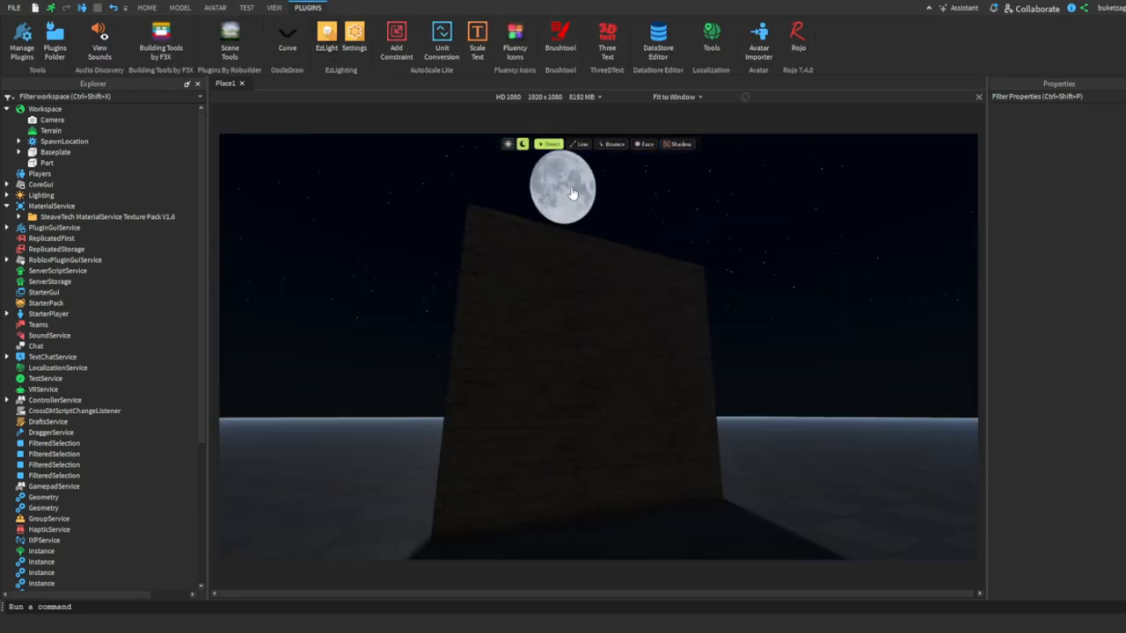
{"action": "left_click_drag", "start_coordinate": [559, 192], "coordinate": [709, 259]}
{"action": "right_click_drag", "start_coordinate": [709, 258], "coordinate": [729, 251]}
{"action": "right_click_drag", "start_coordinate": [296, 218], "coordinate": [296, 217]}
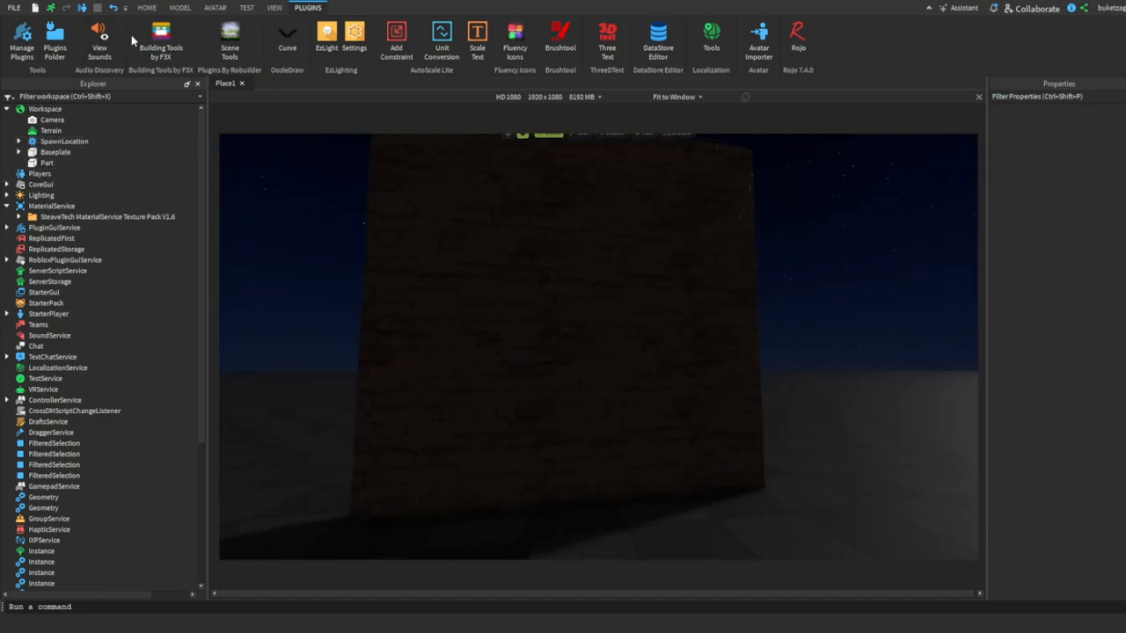
Insert a second block part on top of the wall and focus the view on it.
{"action": "left_click", "coordinate": [148, 8]}
{"action": "right_click_drag", "start_coordinate": [430, 203], "coordinate": [430, 203]}
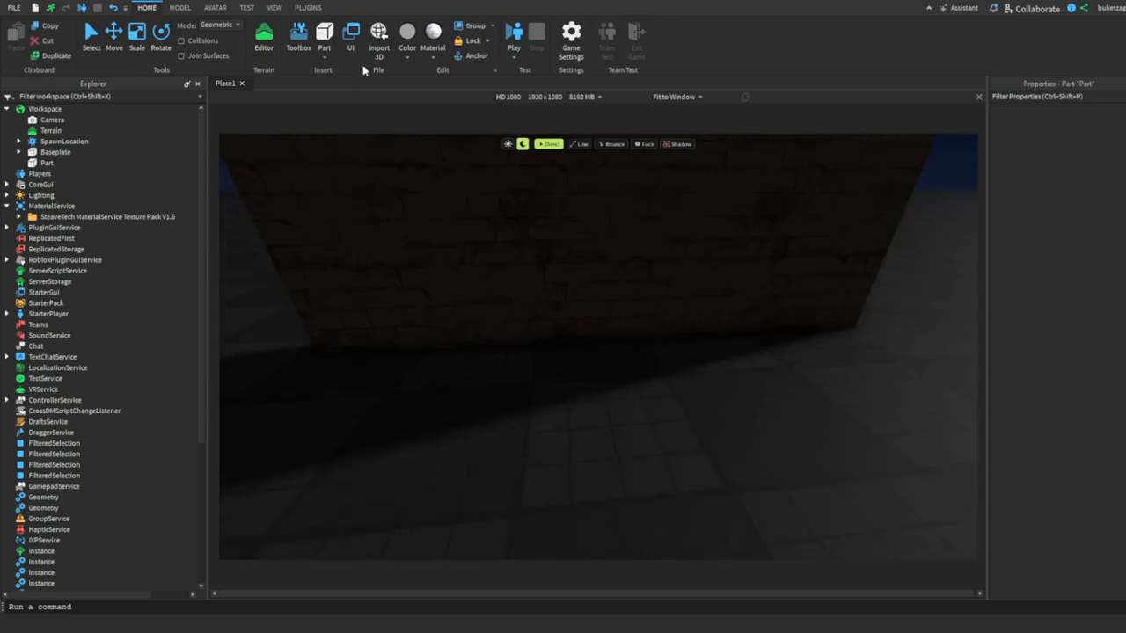
{"action": "left_click", "coordinate": [325, 39]}
{"action": "key", "text": "f"}
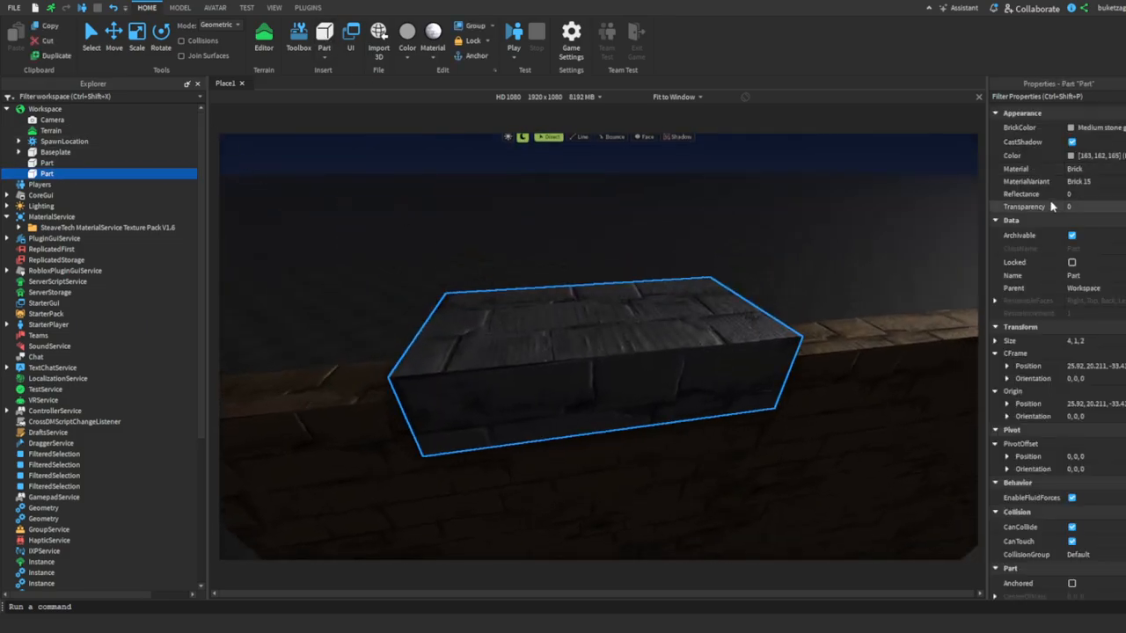
{"action": "left_click", "coordinate": [1071, 206]}
{"action": "type", "text": "1"}
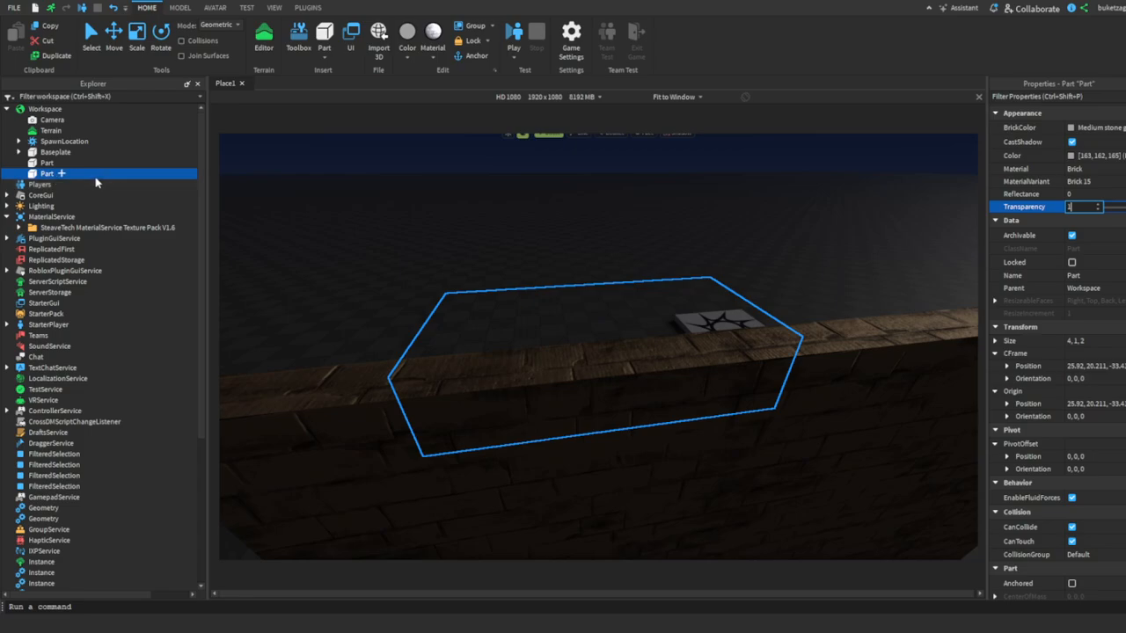
{"action": "key", "text": "BackSpace"}
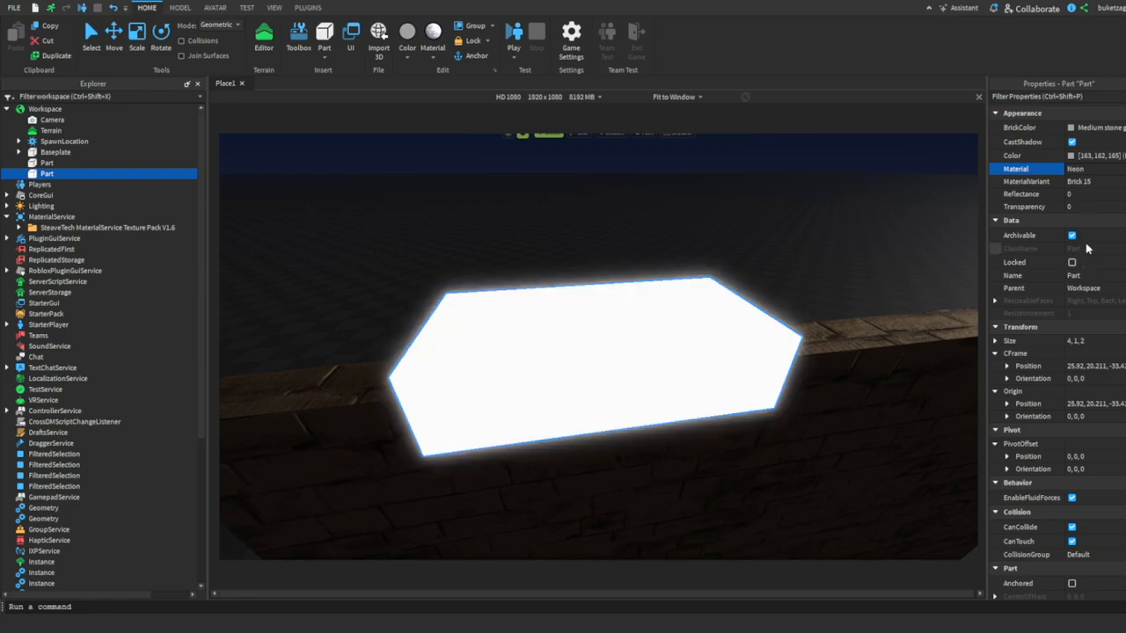
Give the new block the Neon material and clear its Brick 15 material variant.
{"action": "left_click", "coordinate": [1105, 183]}
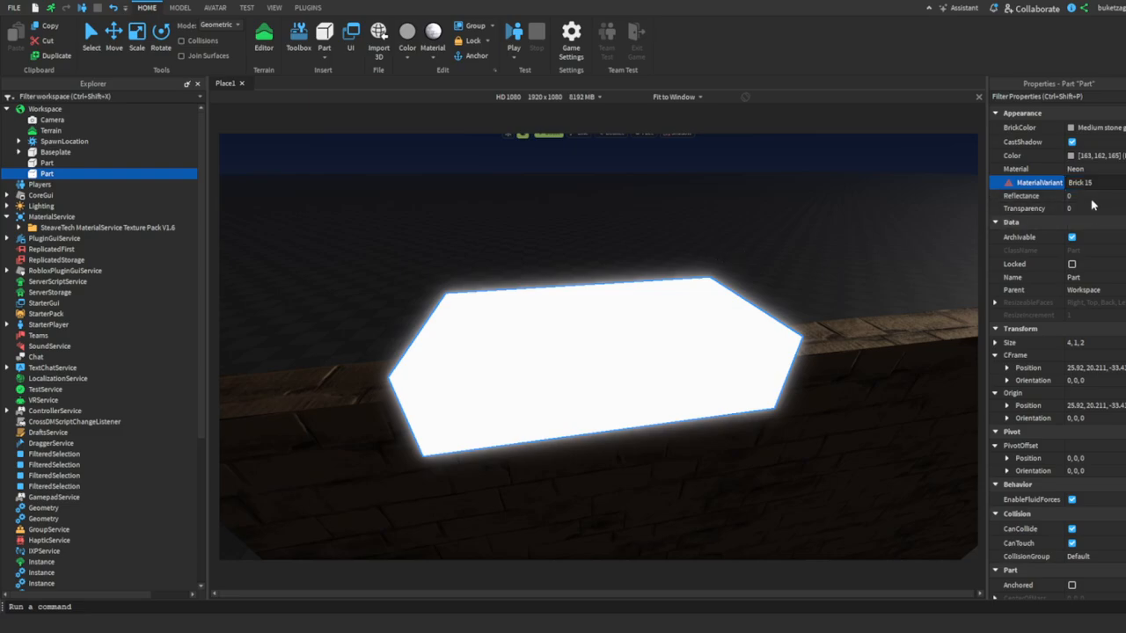
{"action": "key", "text": "BackSpace"}
{"action": "key", "text": "Return"}
{"action": "scroll", "coordinate": [662, 339], "scroll_direction": "down", "scroll_amount": 5}
{"action": "left_click", "coordinate": [681, 343]}
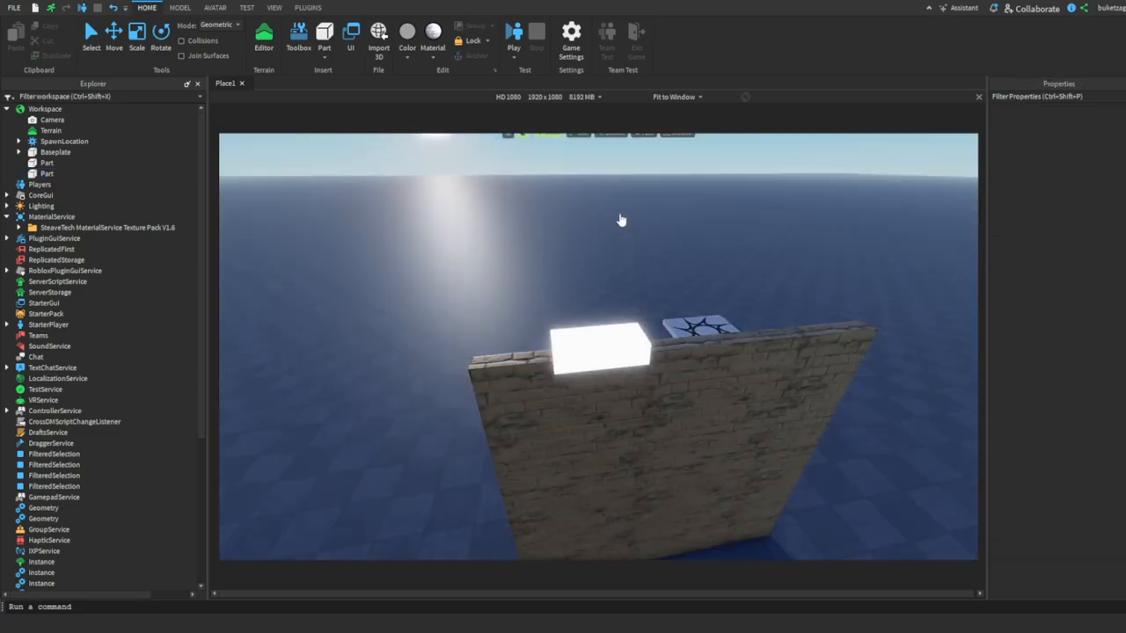
{"action": "right_click_drag", "start_coordinate": [621, 221], "coordinate": [475, 169]}
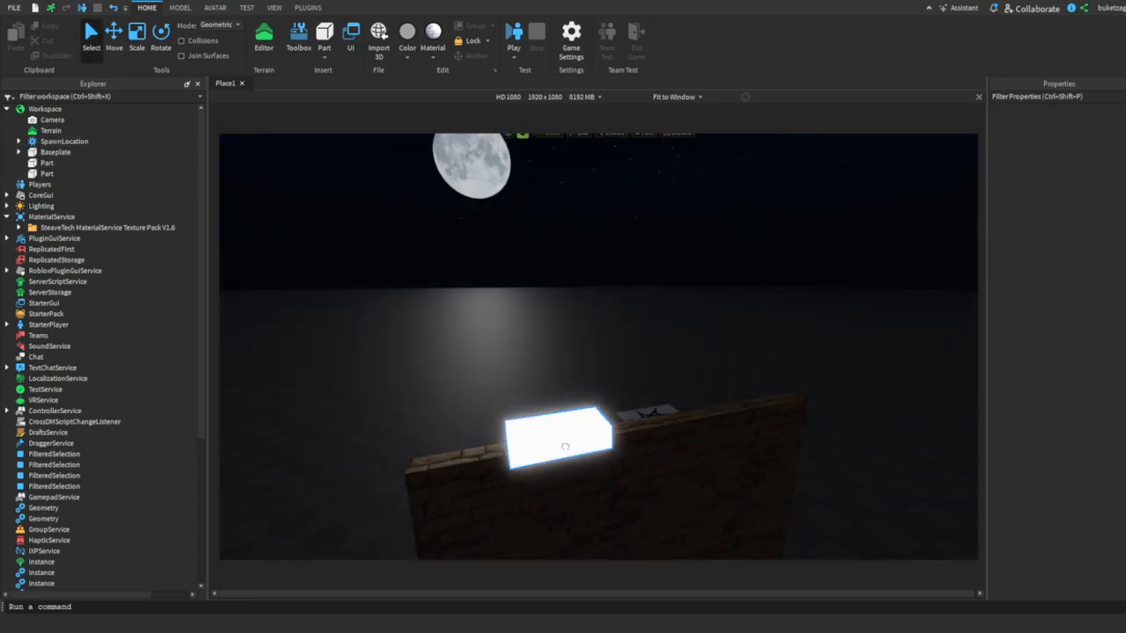
Move the neon block from the wall's top edge onto the upper middle of its dark face.
{"action": "key", "text": "s"}
{"action": "left_click_drag", "start_coordinate": [566, 447], "coordinate": [588, 474]}
{"action": "right_click_drag", "start_coordinate": [607, 474], "coordinate": [588, 473]}
{"action": "key", "text": "w"}
{"action": "right_click_drag", "start_coordinate": [370, 334], "coordinate": [464, 334]}
{"action": "key", "text": "w"}
{"action": "left_click_drag", "start_coordinate": [702, 364], "coordinate": [672, 355]}
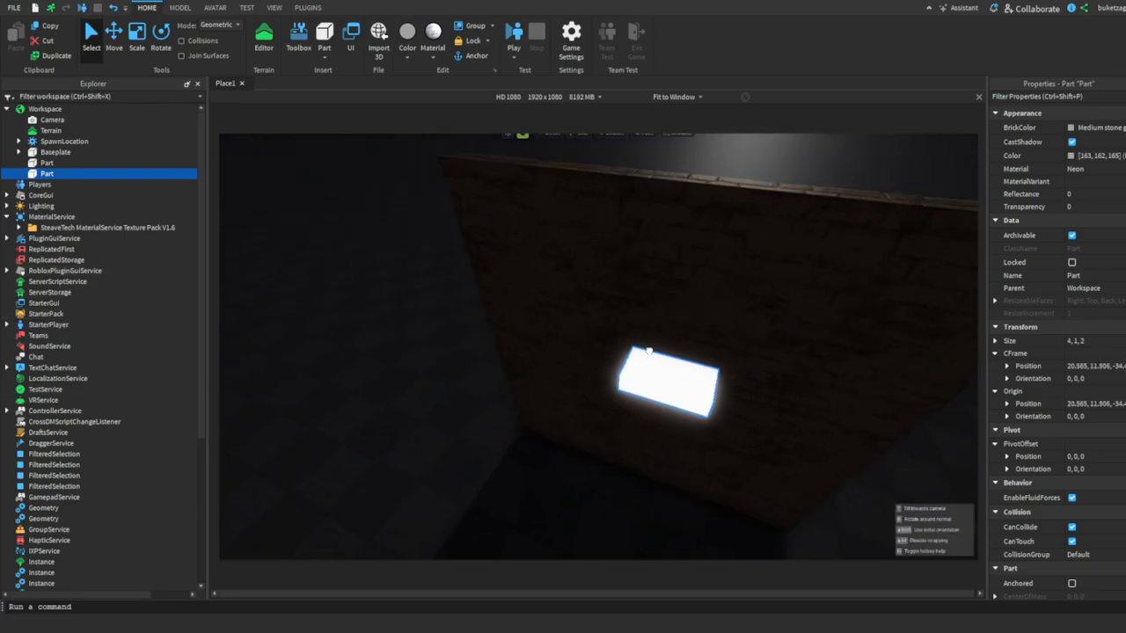
{"action": "left_click_drag", "start_coordinate": [642, 313], "coordinate": [645, 302]}
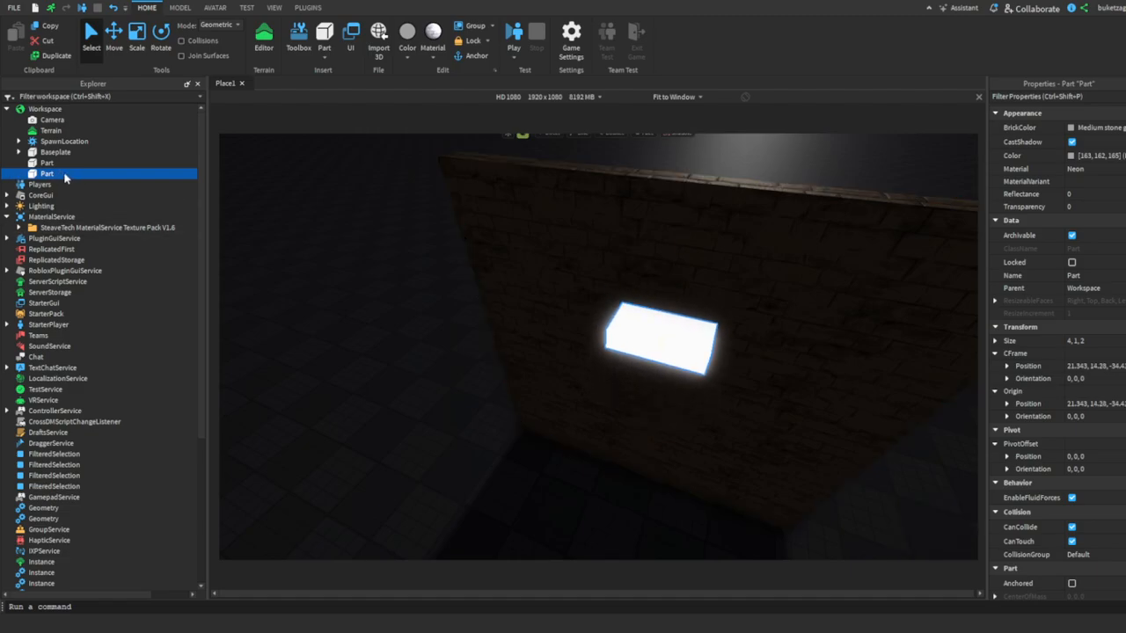
Add a SurfaceLight object inside the neon block.
{"action": "key", "text": "Return"}
{"action": "key", "text": "w"}
{"action": "right_click_drag", "start_coordinate": [461, 324], "coordinate": [460, 322]}
{"action": "key", "text": "s"}
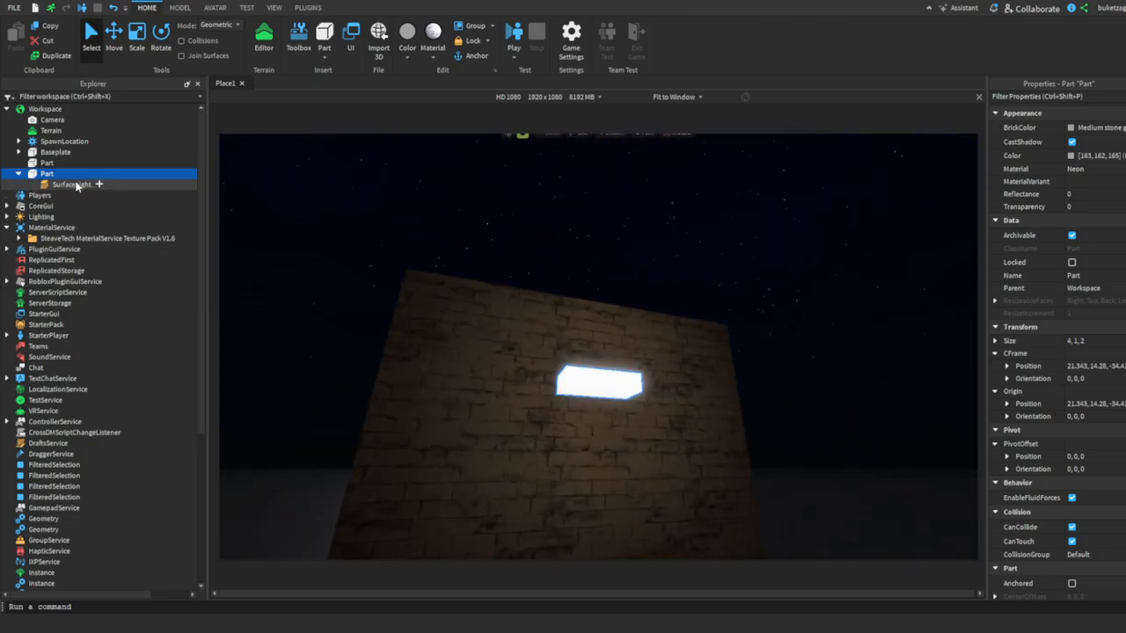
Set the SurfaceLight's Face to Bottom and turn on its Shadows.
{"action": "left_click", "coordinate": [70, 185]}
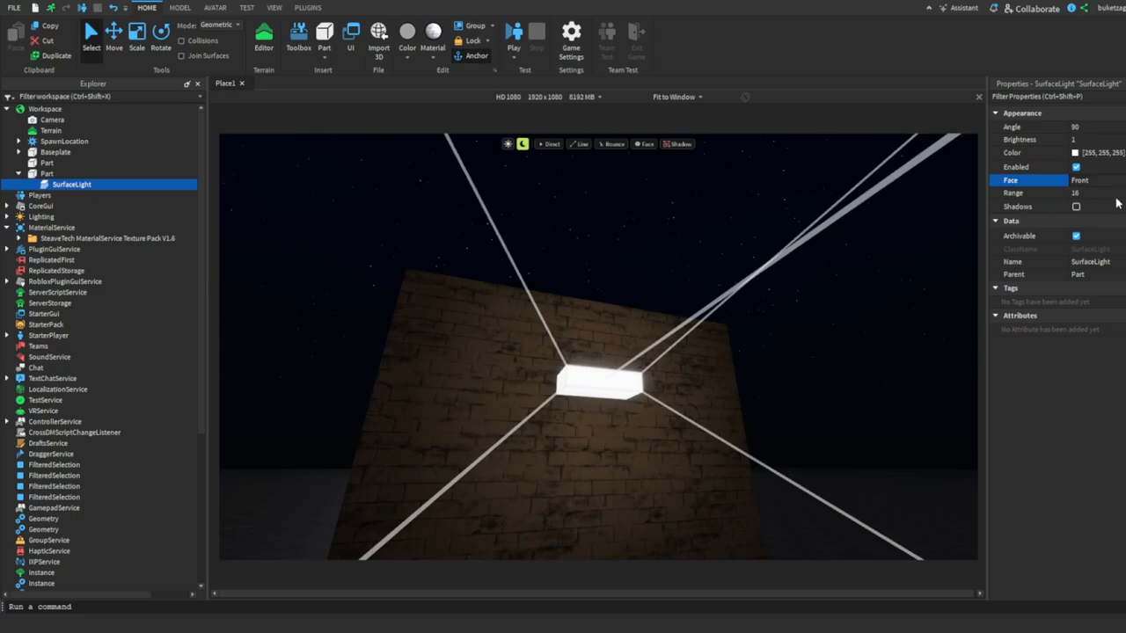
{"action": "left_click", "coordinate": [1117, 203]}
{"action": "right_click_drag", "start_coordinate": [734, 302], "coordinate": [736, 301]}
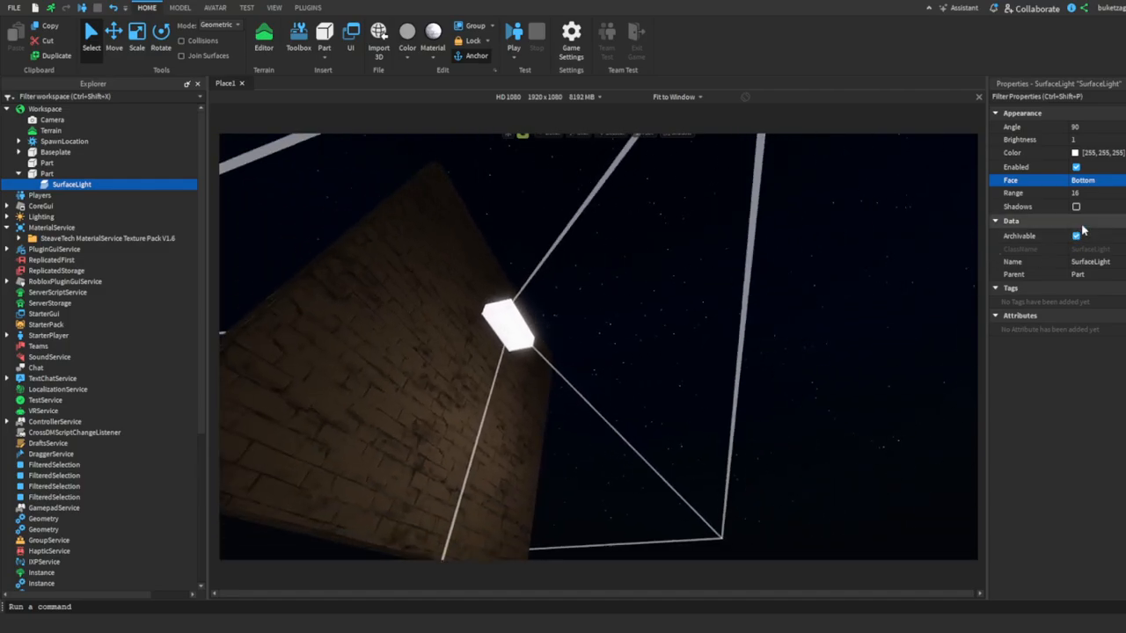
{"action": "key", "text": "w"}
{"action": "right_click_drag", "start_coordinate": [746, 395], "coordinate": [746, 395]}
{"action": "key", "text": "s"}
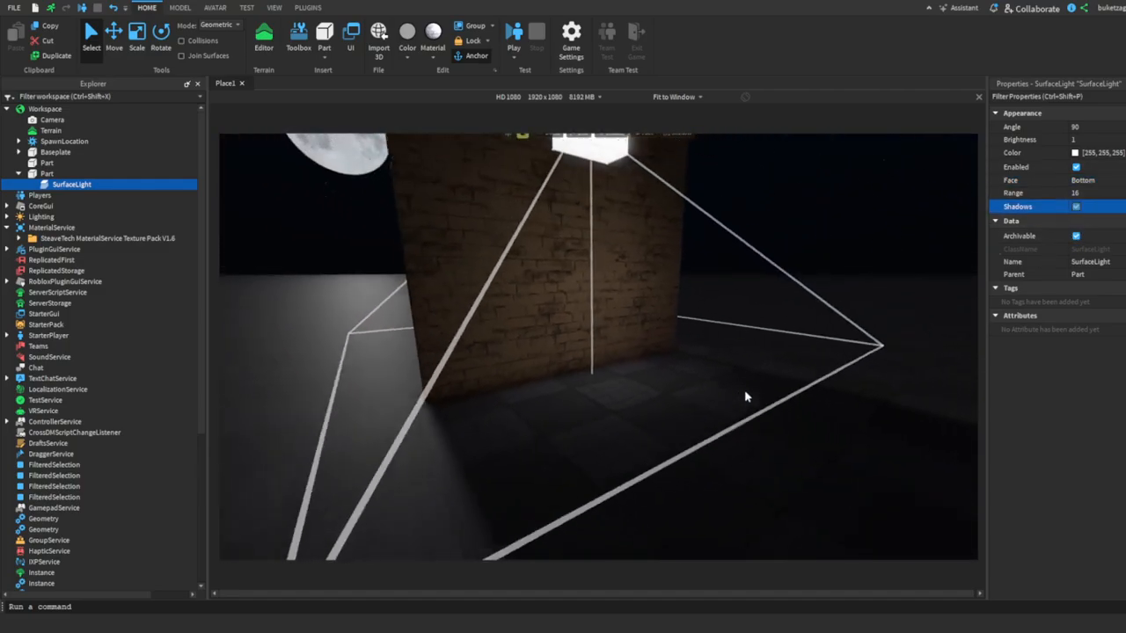
Examine how the surface light falls on the brick wall and the ground, both close up and from a distance.
{"action": "key", "text": "w"}
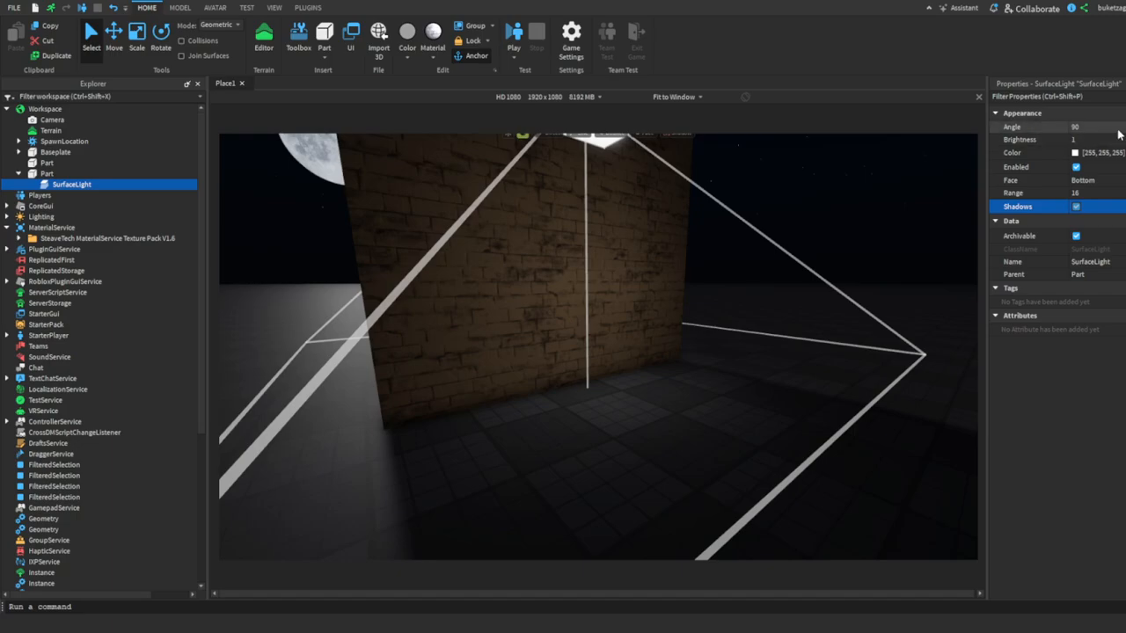
{"action": "right_click_drag", "start_coordinate": [825, 220], "coordinate": [825, 220]}
{"action": "key", "text": "d"}
{"action": "key", "text": "w"}
{"action": "right_click_drag", "start_coordinate": [747, 234], "coordinate": [747, 234]}
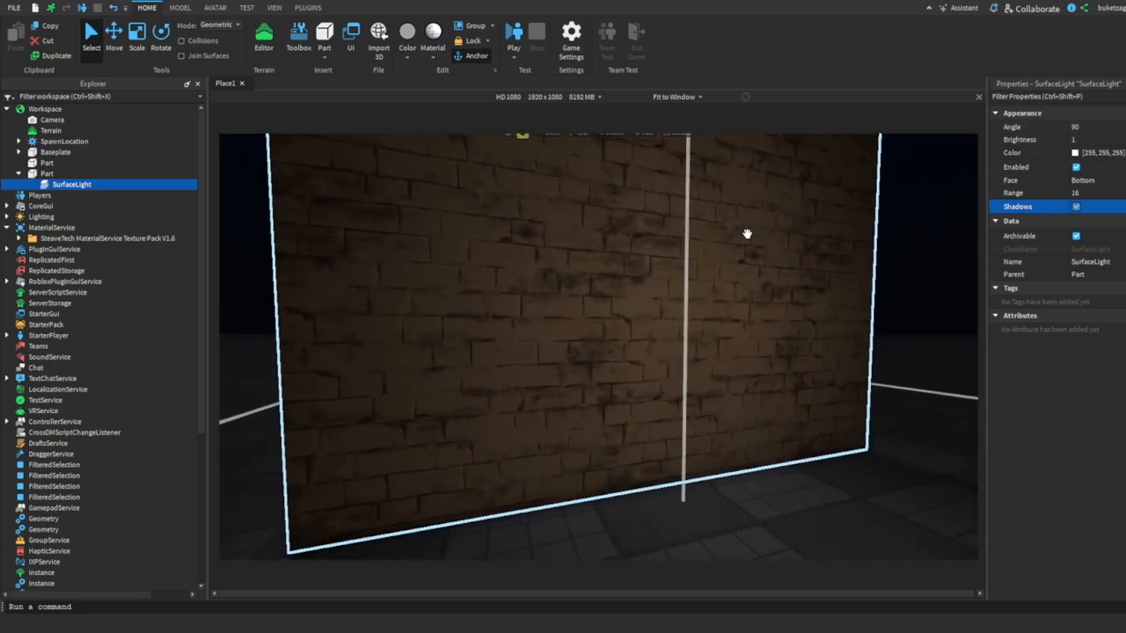
{"action": "key", "text": "w"}
{"action": "key", "text": "s"}
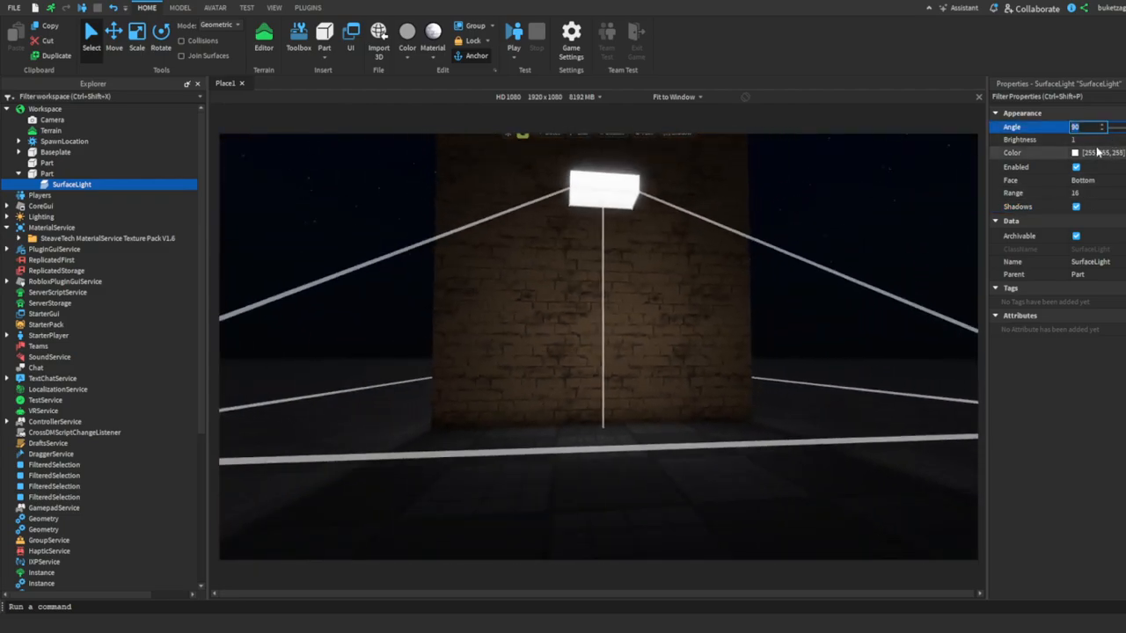
Set the Lighting service's Technology to Future.
{"action": "left_click", "coordinate": [41, 217]}
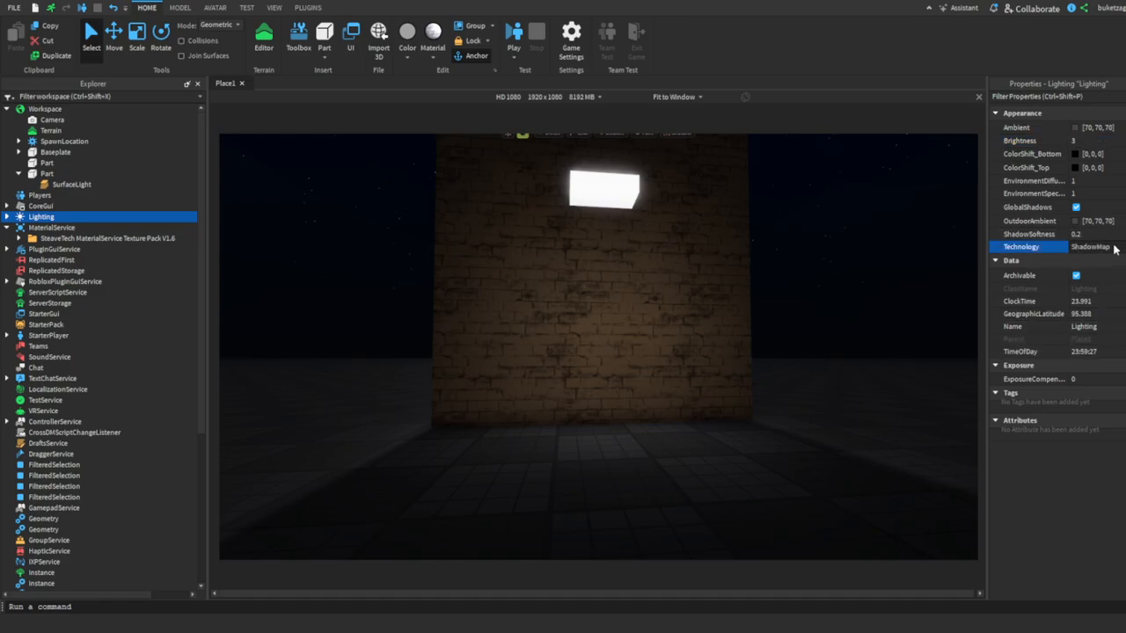
{"action": "left_click", "coordinate": [1087, 269]}
{"action": "key", "text": "w"}
{"action": "right_click_drag", "start_coordinate": [824, 276], "coordinate": [814, 277]}
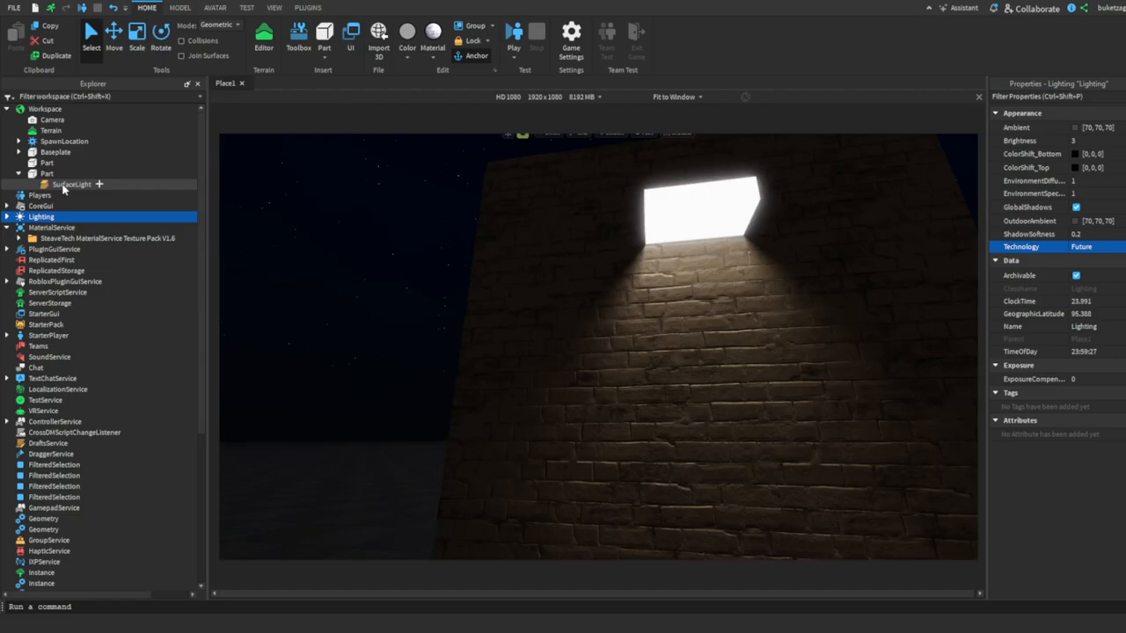
Set the SurfaceLight's Range to 15.
{"action": "left_click", "coordinate": [70, 184]}
{"action": "key", "text": "a"}
{"action": "right_click_drag", "start_coordinate": [718, 200], "coordinate": [716, 203]}
{"action": "left_click", "coordinate": [1104, 194]}
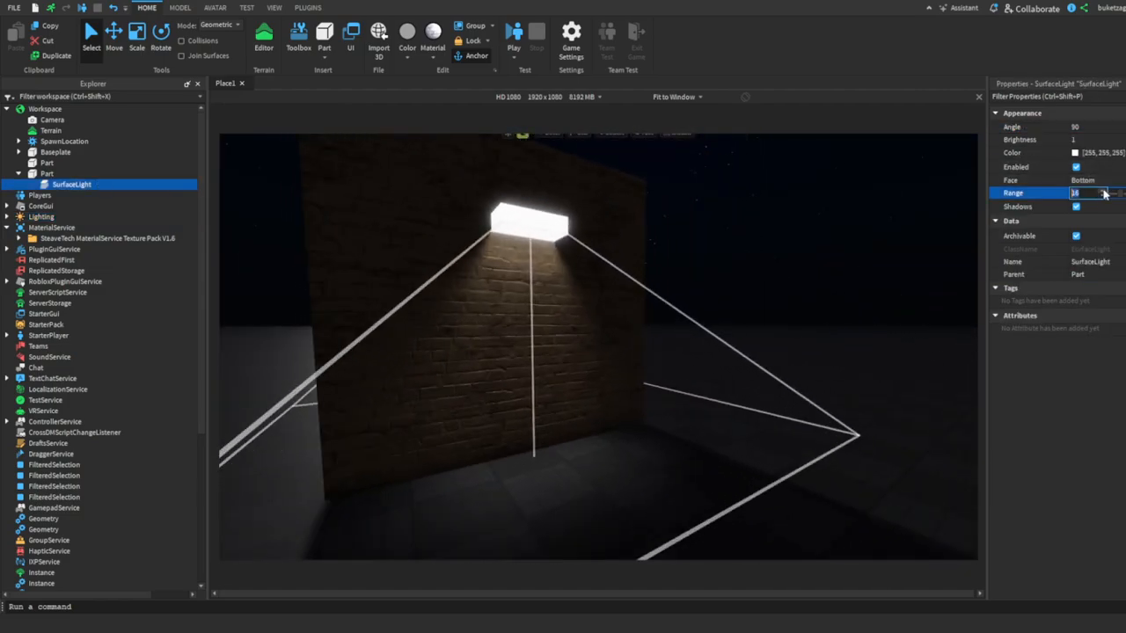
{"action": "type", "text": "27"}
{"action": "key", "text": "Return"}
{"action": "left_click_drag", "start_coordinate": [1125, 193], "coordinate": [1121, 192]}
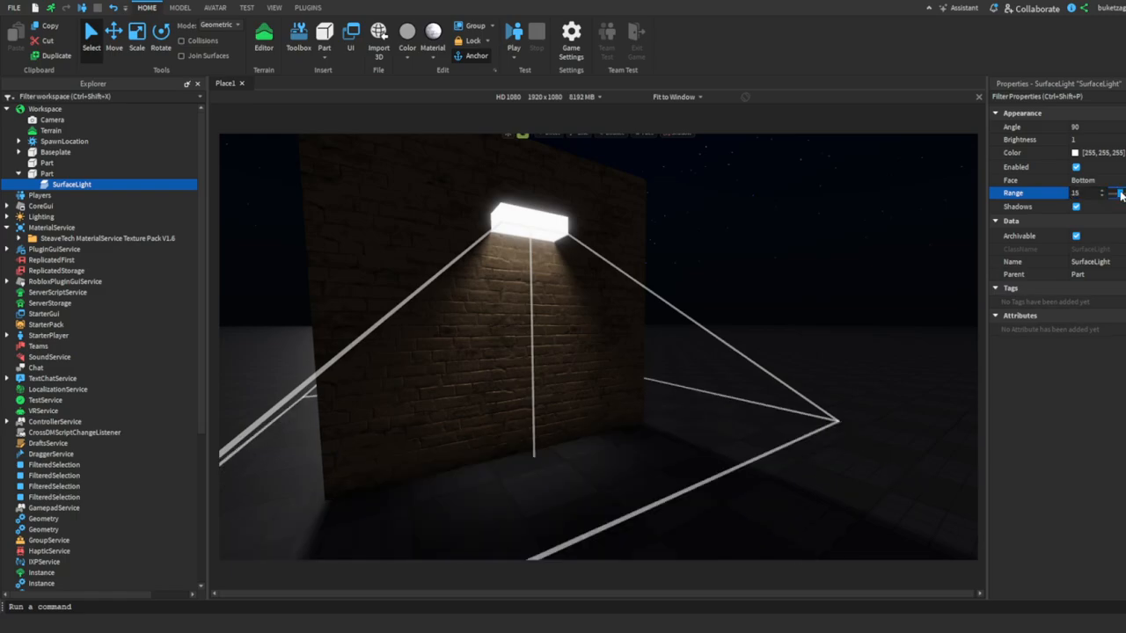
{"action": "scroll", "coordinate": [607, 193], "scroll_direction": "up", "scroll_amount": 3}
{"action": "right_click_drag", "start_coordinate": [607, 193], "coordinate": [590, 215]}
{"action": "scroll", "coordinate": [590, 216], "scroll_direction": "down", "scroll_amount": 4}
{"action": "scroll", "coordinate": [590, 215], "scroll_direction": "up", "scroll_amount": 2}
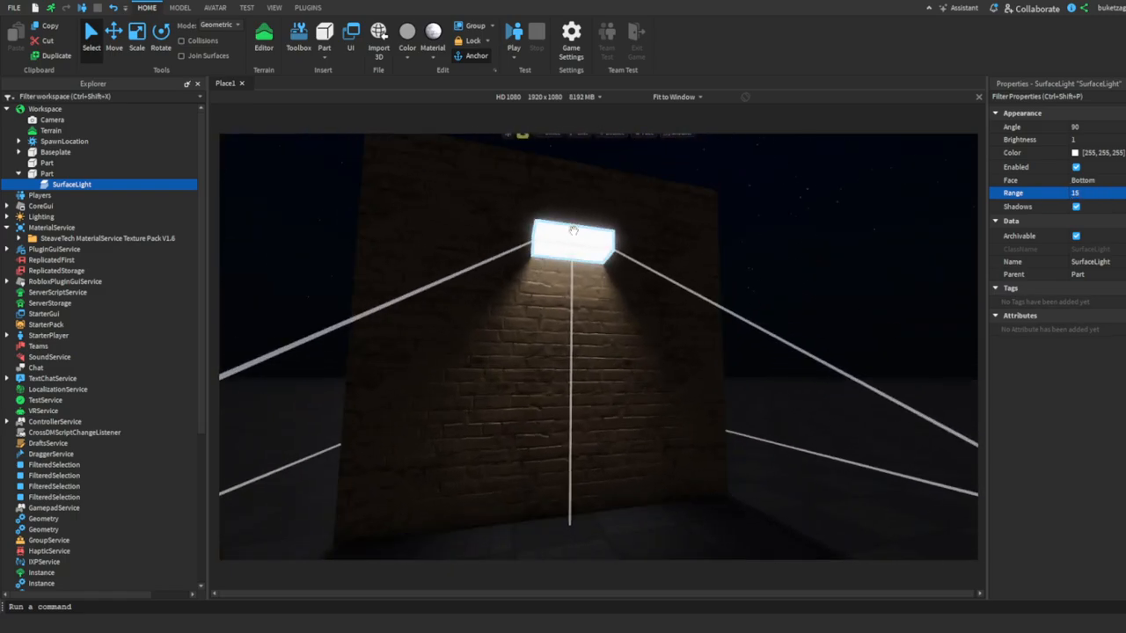
Scale the neon block into a thin light bar about 7.7 by 0.16 by 0.47 studs, flush with the wall.
{"action": "left_click", "coordinate": [505, 203]}
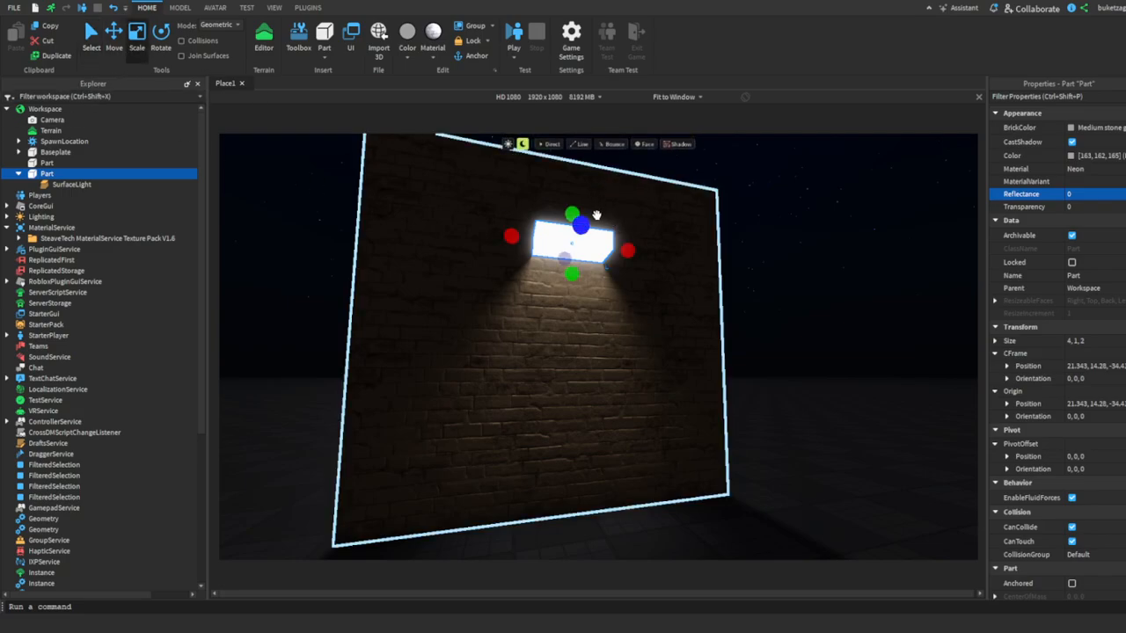
{"action": "left_click_drag", "start_coordinate": [581, 225], "coordinate": [569, 227]}
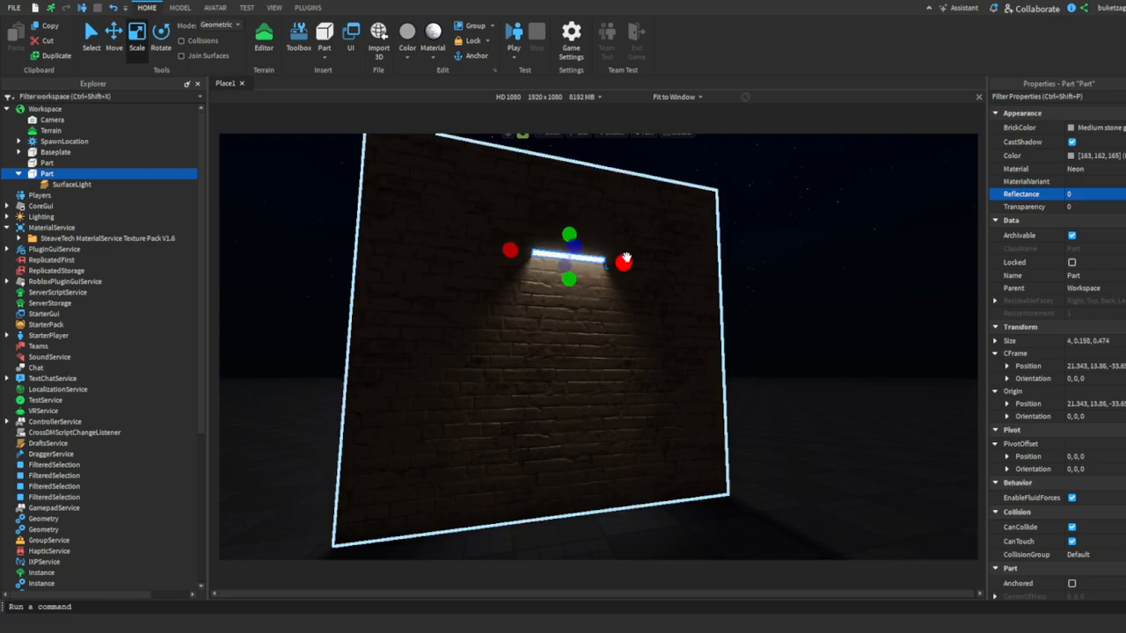
{"action": "left_click_drag", "start_coordinate": [624, 259], "coordinate": [681, 262]}
{"action": "key", "text": "d"}
{"action": "right_click_drag", "start_coordinate": [626, 259], "coordinate": [625, 260]}
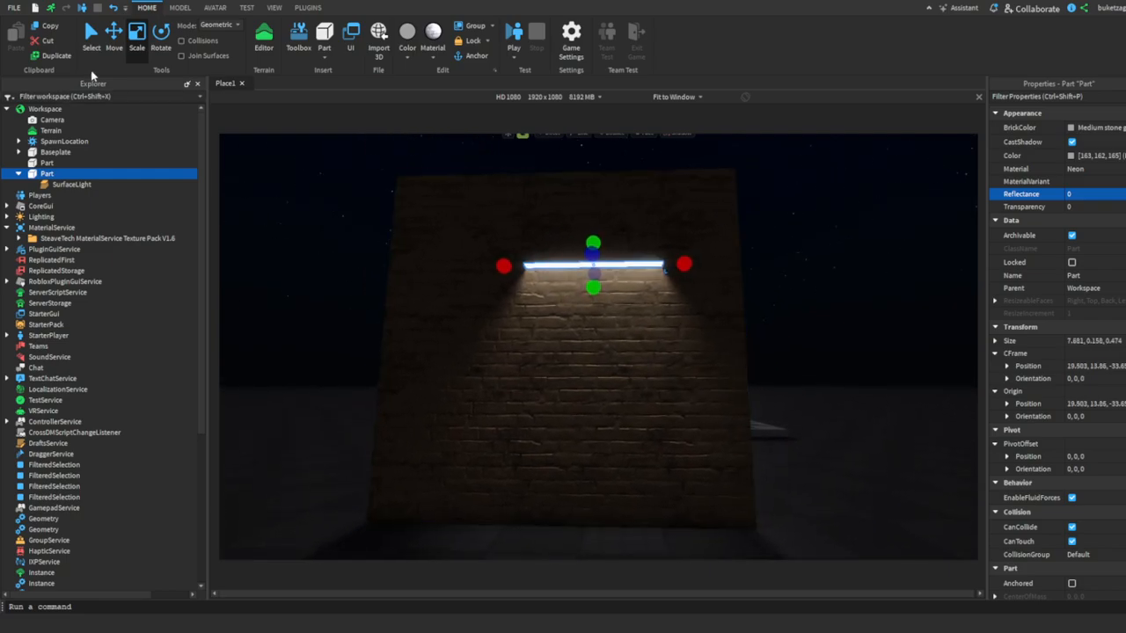
Move the light bar sideways along the wall to centre it, and deselect it.
{"action": "left_click", "coordinate": [112, 46]}
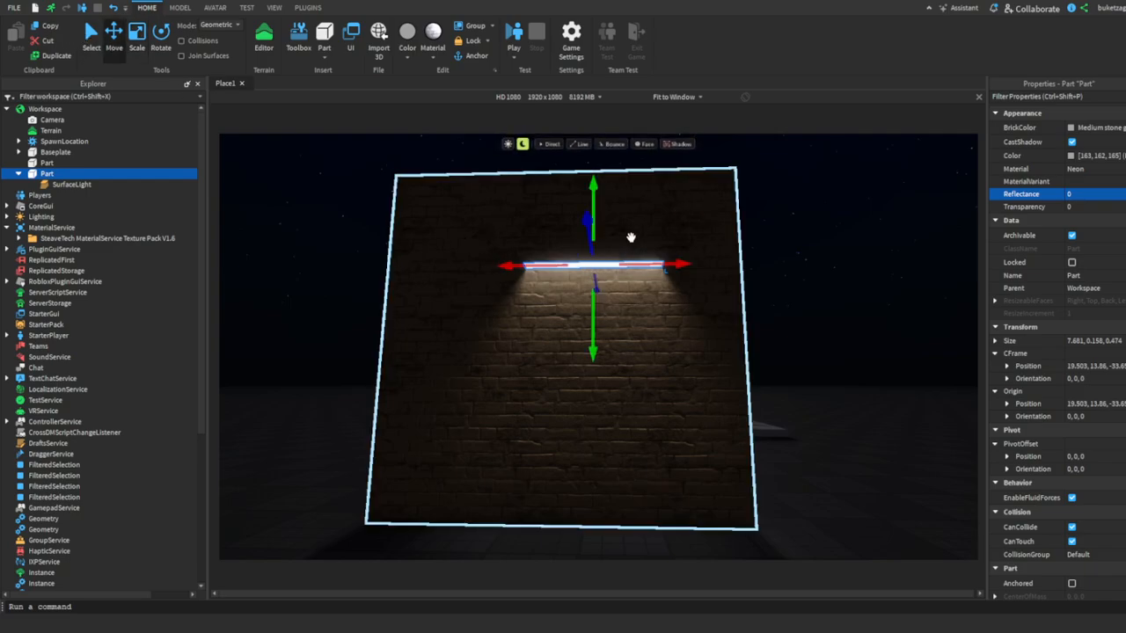
{"action": "left_click_drag", "start_coordinate": [675, 264], "coordinate": [648, 266]}
{"action": "right_click_drag", "start_coordinate": [648, 265], "coordinate": [647, 268]}
{"action": "left_click", "coordinate": [647, 267]}
Inspect the brick relief under the light bar from an angle and close up.
{"action": "key", "text": "w"}
{"action": "key", "text": "s"}
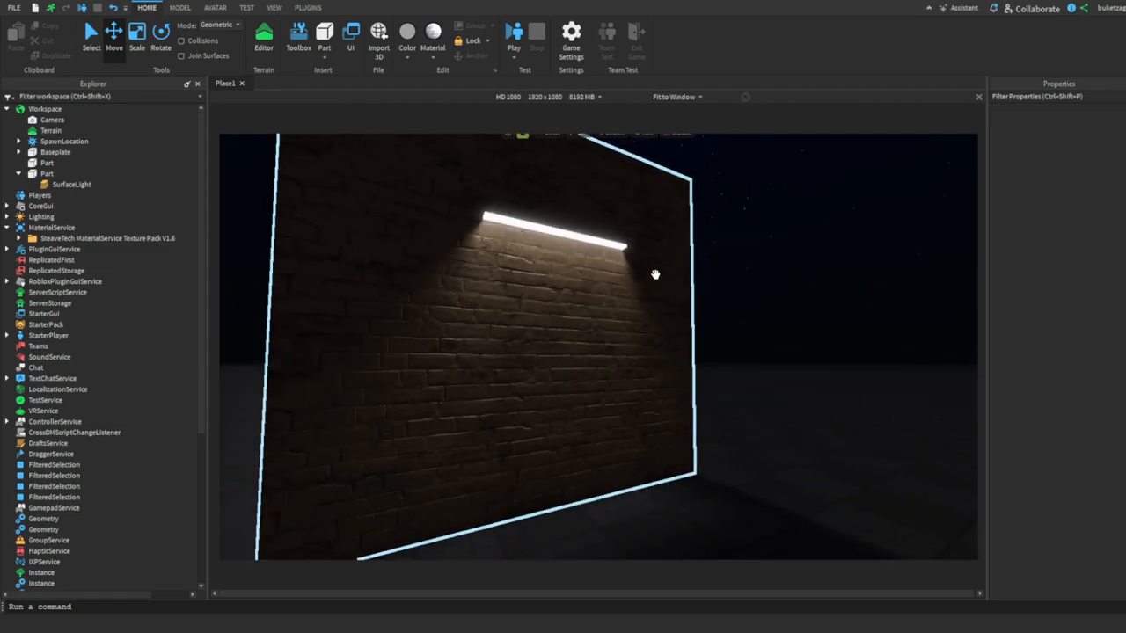
{"action": "key", "text": "a"}
{"action": "key", "text": "w"}
{"action": "key", "text": "w"}
{"action": "key", "text": "s"}
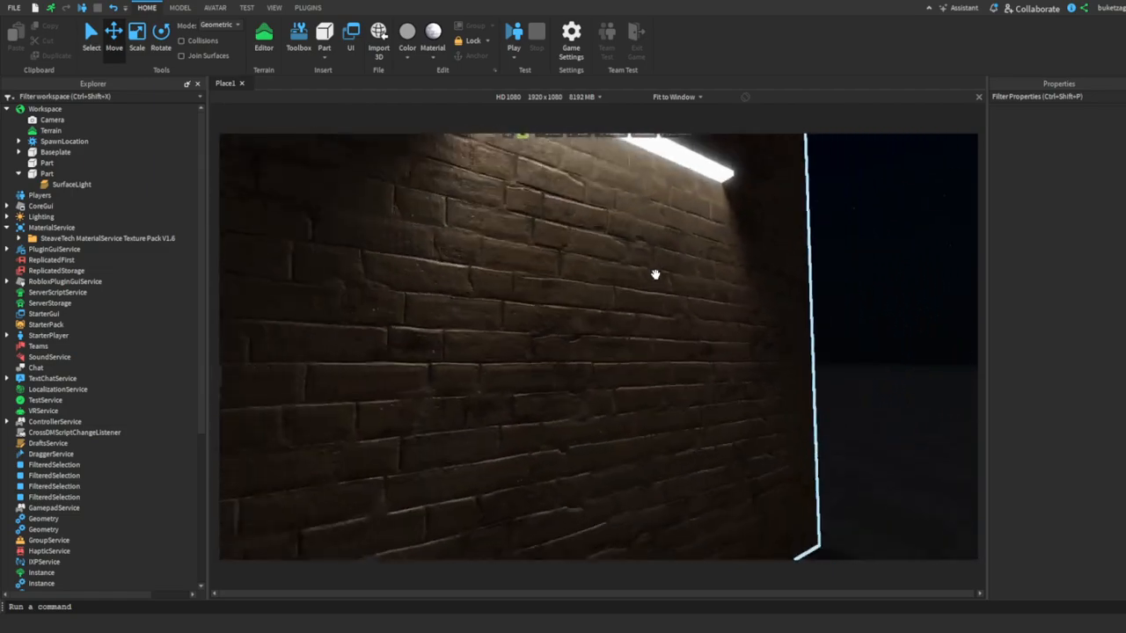
Set the Lighting service's Technology to ShadowMap and inspect how the brick wall looks under it.
{"action": "left_click", "coordinate": [583, 292]}
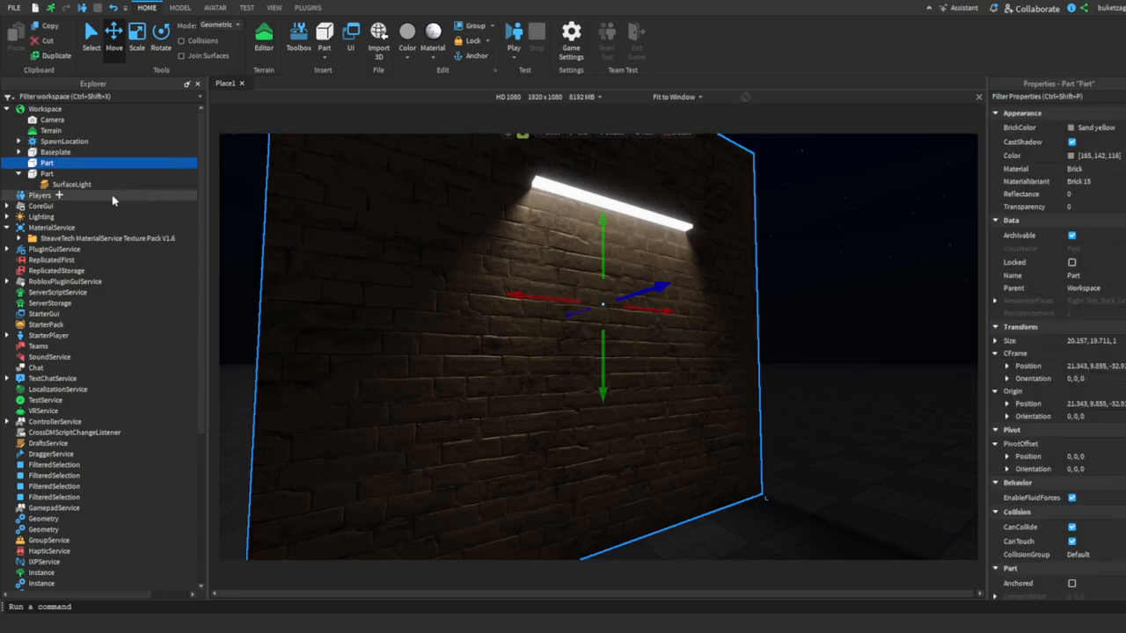
{"action": "scroll", "coordinate": [102, 224], "scroll_direction": "down", "scroll_amount": 5}
{"action": "scroll", "coordinate": [31, 222], "scroll_direction": "up", "scroll_amount": 5}
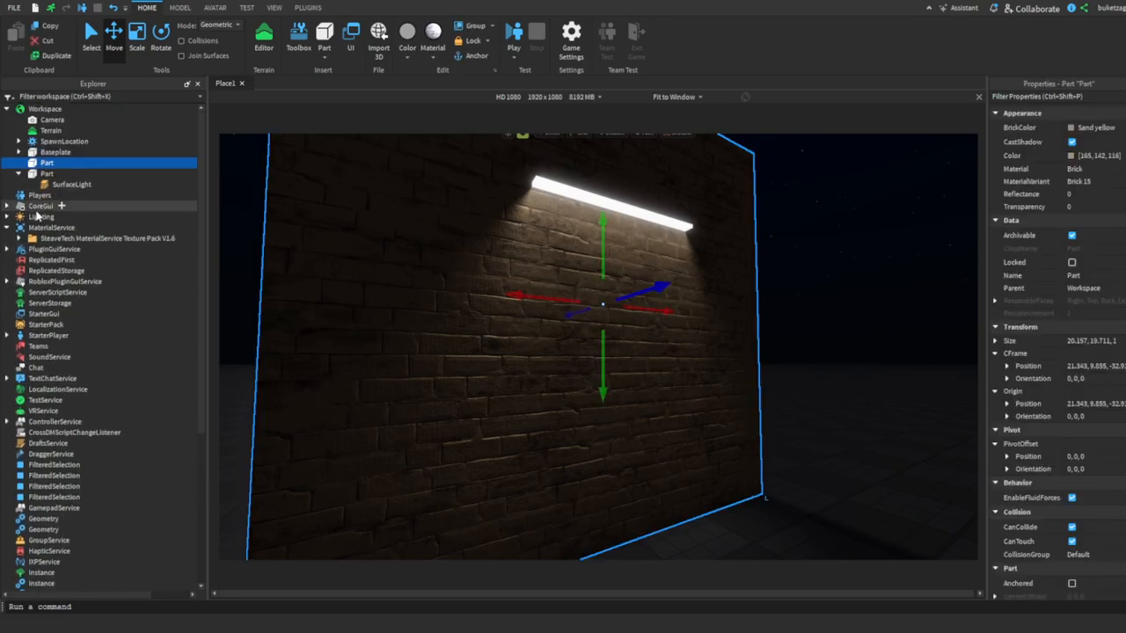
{"action": "left_click", "coordinate": [41, 216]}
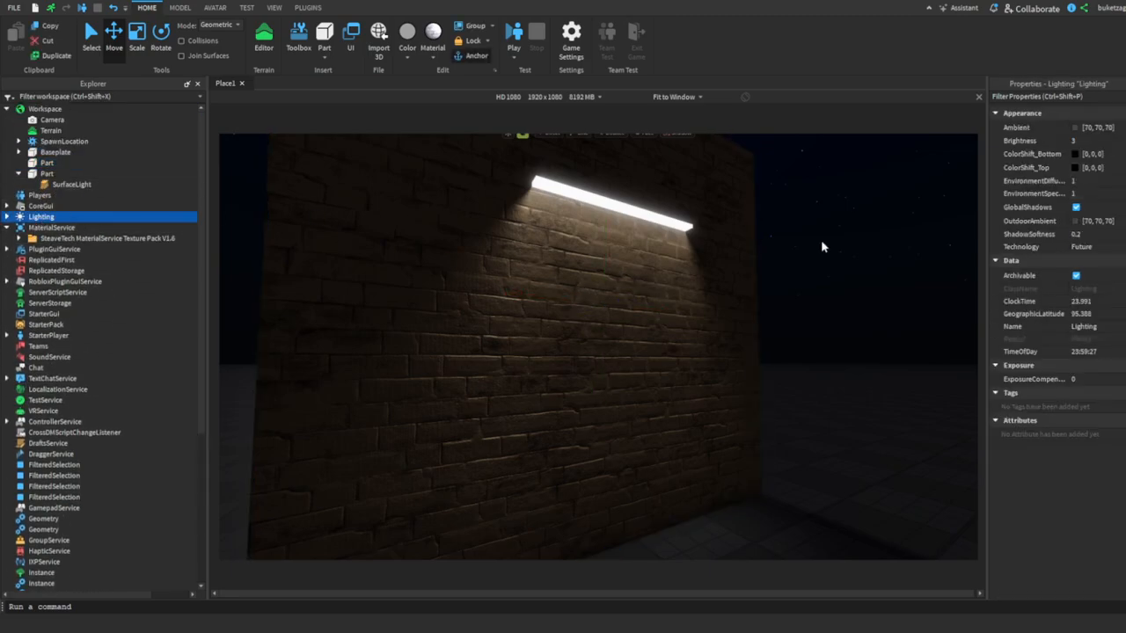
{"action": "left_click", "coordinate": [1107, 279]}
{"action": "right_click_drag", "start_coordinate": [807, 297], "coordinate": [701, 350]}
{"action": "scroll", "coordinate": [701, 349], "scroll_direction": "down", "scroll_amount": 5}
{"action": "scroll", "coordinate": [792, 344], "scroll_direction": "up", "scroll_amount": 5}
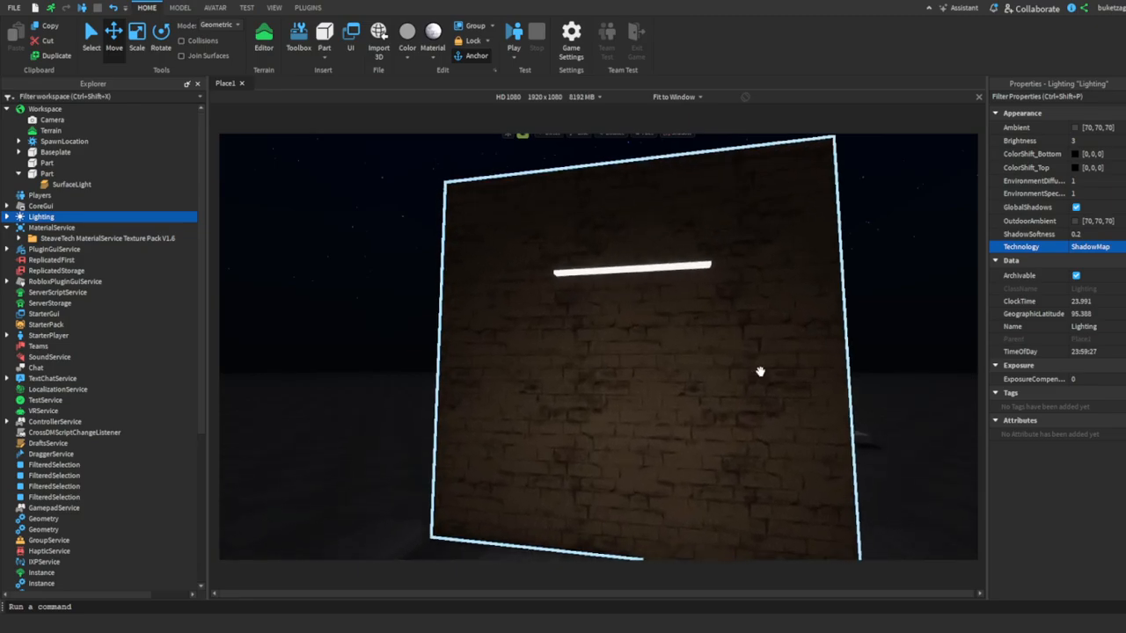
{"action": "right_click_drag", "start_coordinate": [760, 372], "coordinate": [741, 378]}
{"action": "scroll", "coordinate": [741, 378], "scroll_direction": "down", "scroll_amount": 2}
{"action": "scroll", "coordinate": [679, 300], "scroll_direction": "up", "scroll_amount": 1}
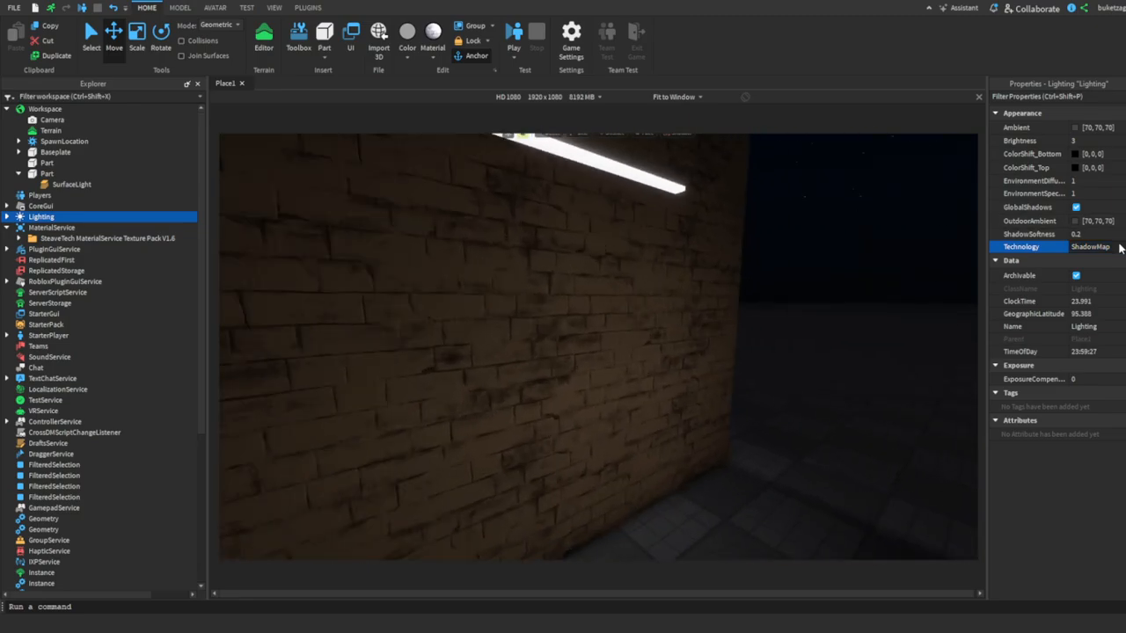
Restore the Lighting service's Technology to Future and clear the selection.
{"action": "left_click", "coordinate": [759, 309]}
{"action": "scroll", "coordinate": [760, 305], "scroll_direction": "up", "scroll_amount": 5}
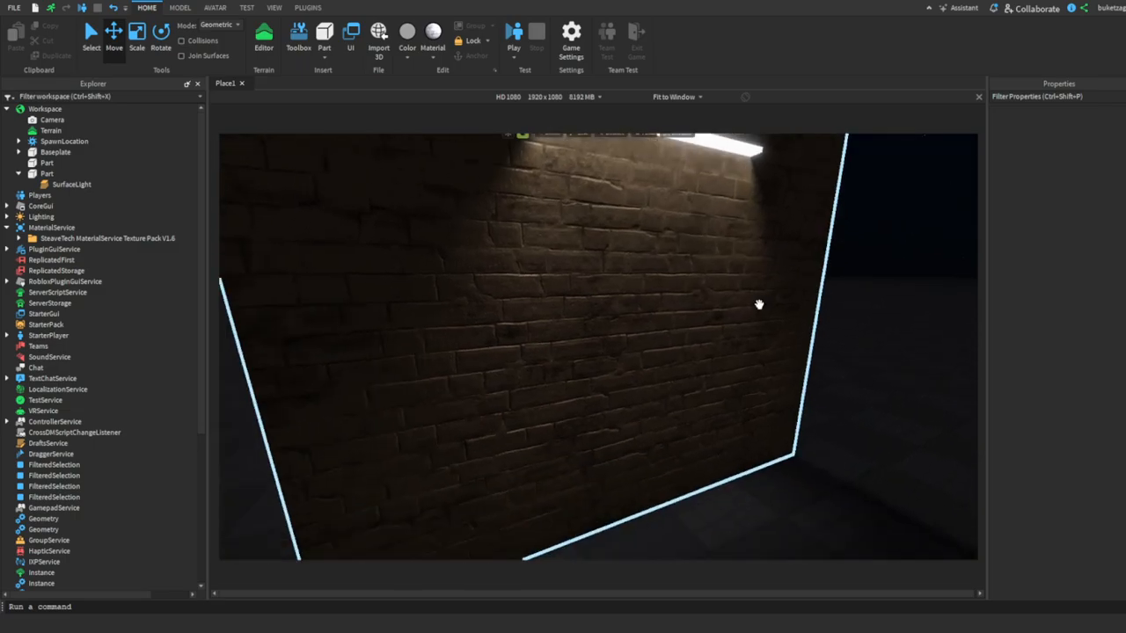
{"action": "scroll", "coordinate": [762, 299], "scroll_direction": "down", "scroll_amount": 4}
{"action": "right_click_drag", "start_coordinate": [762, 299], "coordinate": [762, 313]}
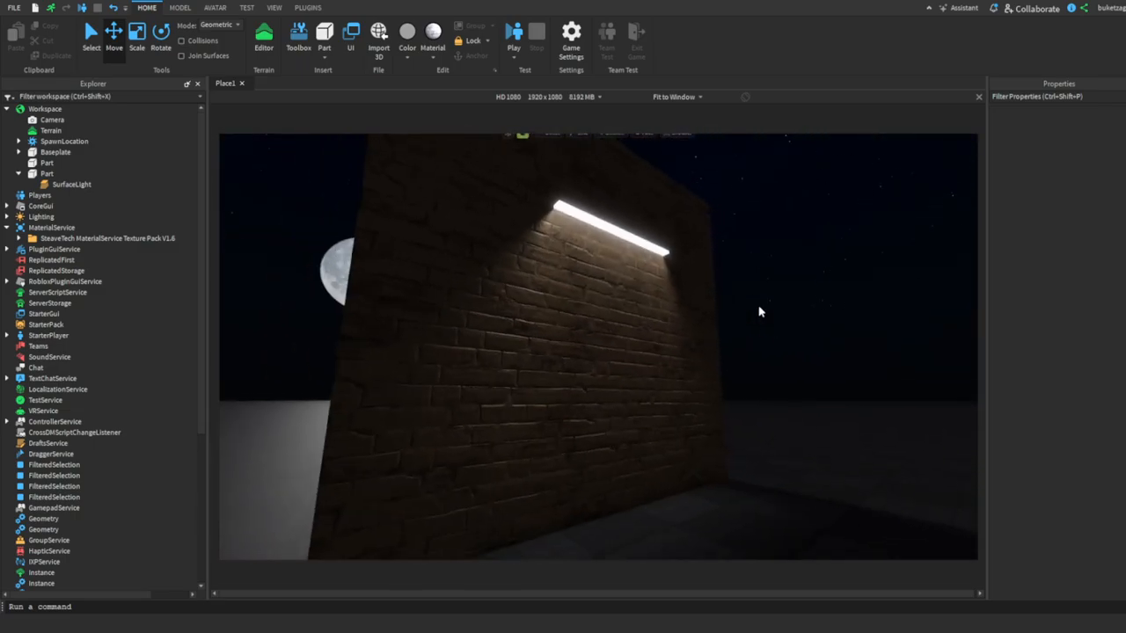
Inspect the brick wall's relief and shadows under the light bar from several angles and distances.
{"action": "scroll", "coordinate": [652, 375], "scroll_direction": "up", "scroll_amount": 4}
{"action": "scroll", "coordinate": [616, 305], "scroll_direction": "up", "scroll_amount": 1}
{"action": "scroll", "coordinate": [616, 304], "scroll_direction": "down", "scroll_amount": 4}
{"action": "right_click_drag", "start_coordinate": [615, 304], "coordinate": [674, 332]}
{"action": "scroll", "coordinate": [744, 273], "scroll_direction": "up", "scroll_amount": 2}
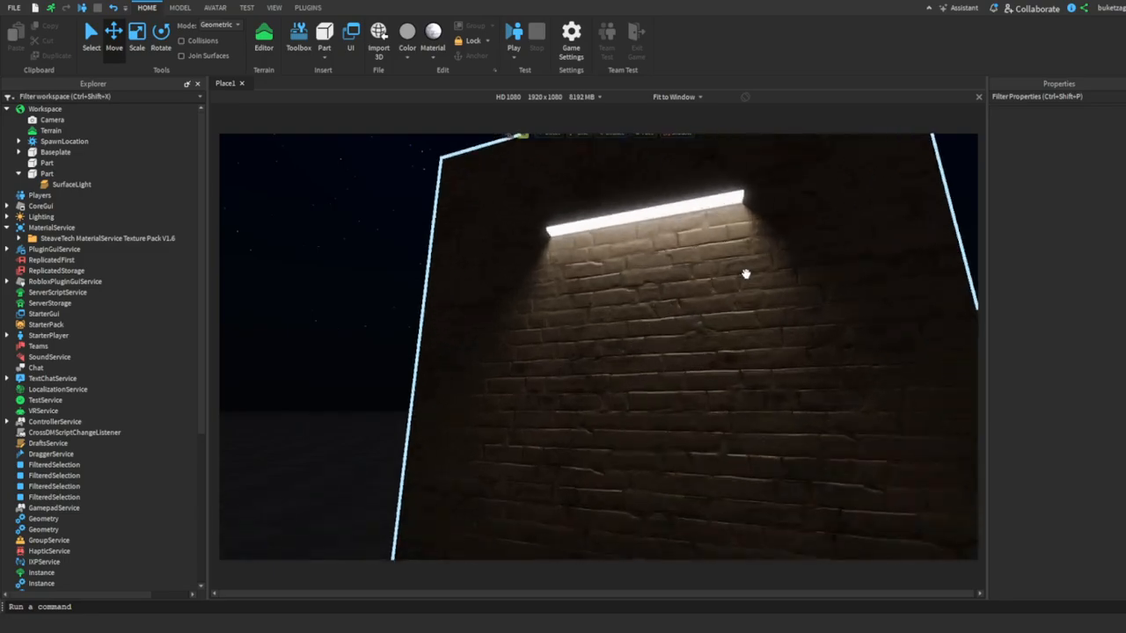
{"action": "right_click_drag", "start_coordinate": [745, 274], "coordinate": [600, 302]}
{"action": "key", "text": "a"}
{"action": "key", "text": "w"}
{"action": "scroll", "coordinate": [672, 425], "scroll_direction": "down", "scroll_amount": 3}
{"action": "scroll", "coordinate": [636, 361], "scroll_direction": "up", "scroll_amount": 2}
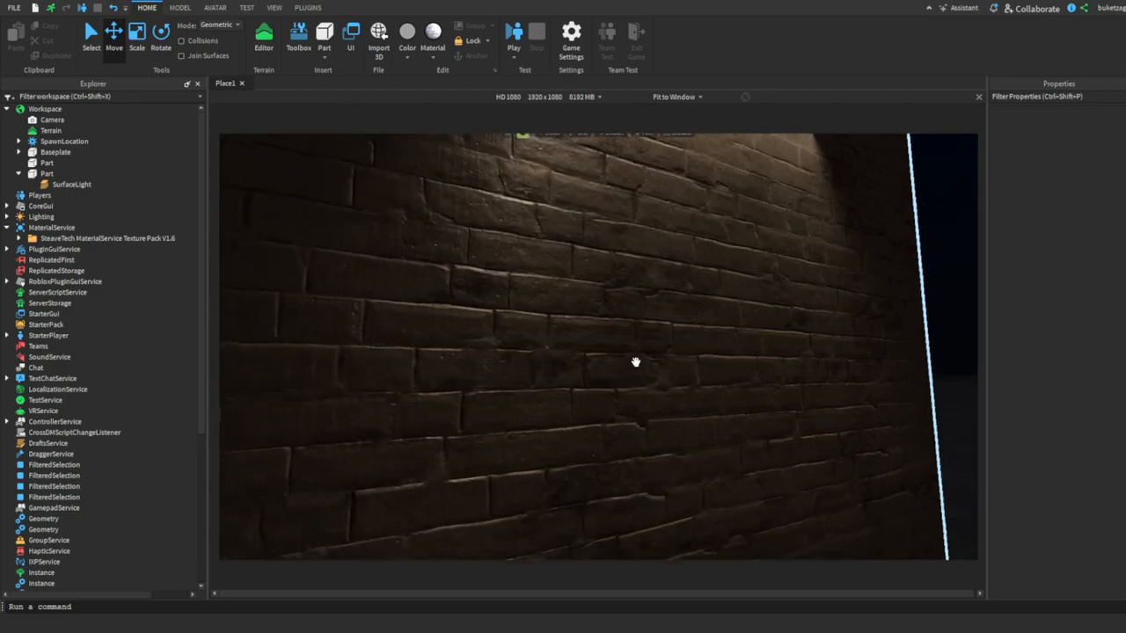
{"action": "right_click_drag", "start_coordinate": [612, 340], "coordinate": [612, 340]}
{"action": "scroll", "coordinate": [630, 402], "scroll_direction": "down", "scroll_amount": 1}
{"action": "scroll", "coordinate": [511, 322], "scroll_direction": "down", "scroll_amount": 3}
{"action": "right_click_drag", "start_coordinate": [511, 322], "coordinate": [553, 320]}
{"action": "scroll", "coordinate": [557, 364], "scroll_direction": "up", "scroll_amount": 3}
{"action": "key", "text": "s"}
{"action": "key", "text": "w"}
Shift the light bar sideways along the wall to about X 21.35, centring it on the bricks.
{"action": "left_click", "coordinate": [553, 320]}
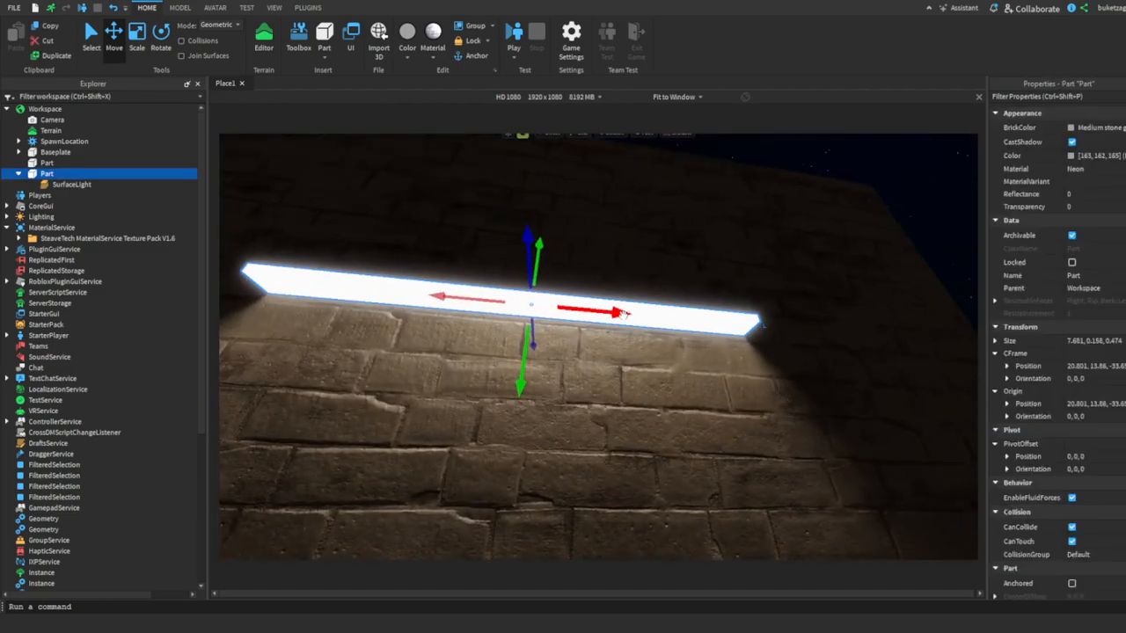
{"action": "left_click_drag", "start_coordinate": [621, 314], "coordinate": [611, 314]}
{"action": "key", "text": "s"}
{"action": "right_click_drag", "start_coordinate": [610, 314], "coordinate": [610, 314]}
{"action": "key", "text": "w"}
{"action": "right_click_drag", "start_coordinate": [666, 345], "coordinate": [666, 346]}
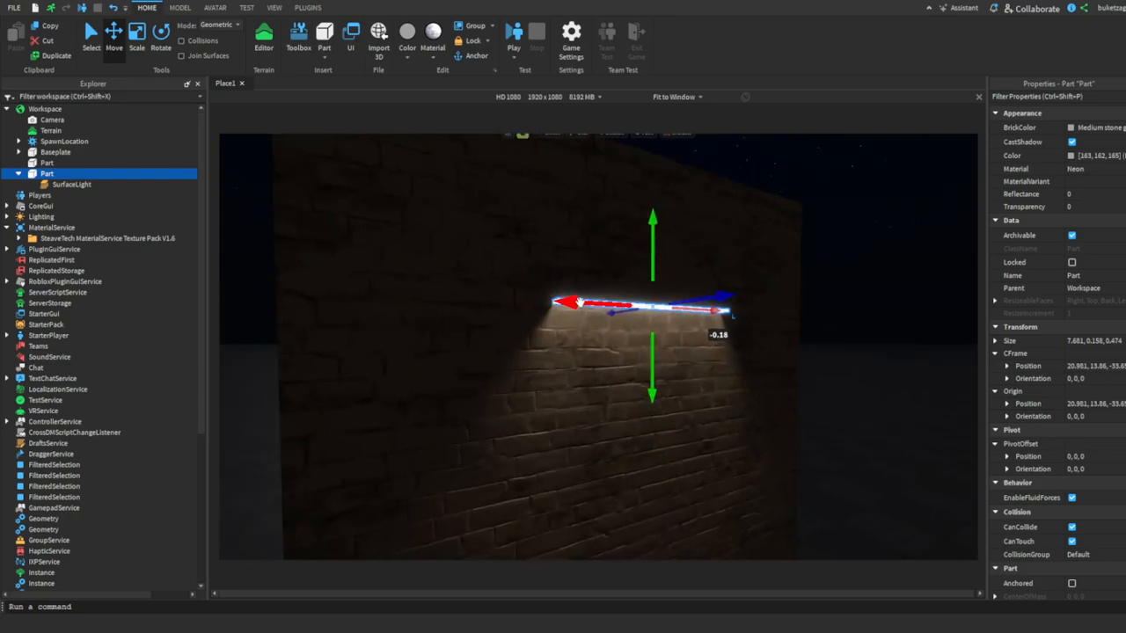
{"action": "left_click_drag", "start_coordinate": [570, 302], "coordinate": [570, 302]}
{"action": "key", "text": "s"}
{"action": "right_click_drag", "start_coordinate": [460, 246], "coordinate": [460, 247]}
{"action": "key", "text": "w"}
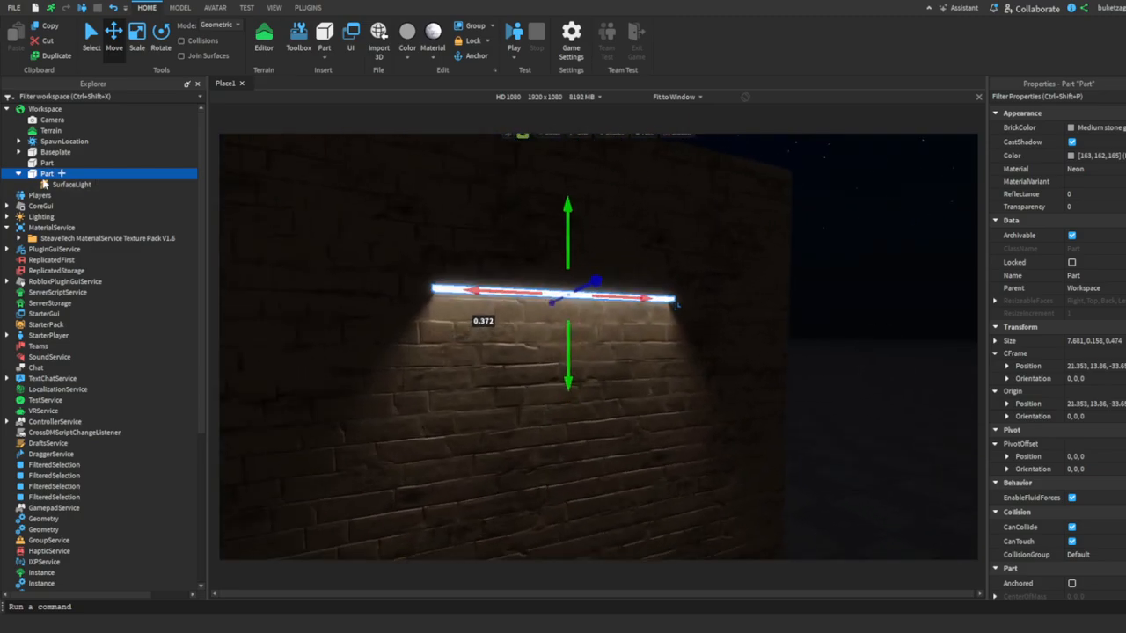
Disable the SurfaceLight and enable it again to compare the wall with and without its light.
{"action": "left_click", "coordinate": [72, 184]}
{"action": "right_click_drag", "start_coordinate": [354, 184], "coordinate": [355, 184]}
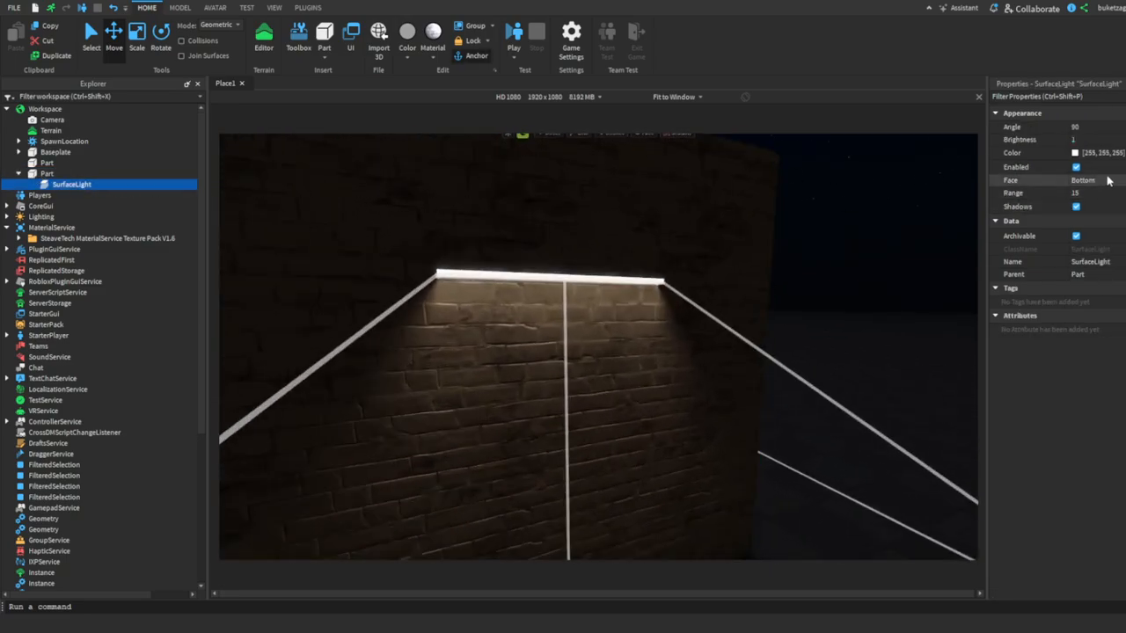
{"action": "left_click", "coordinate": [1076, 166]}
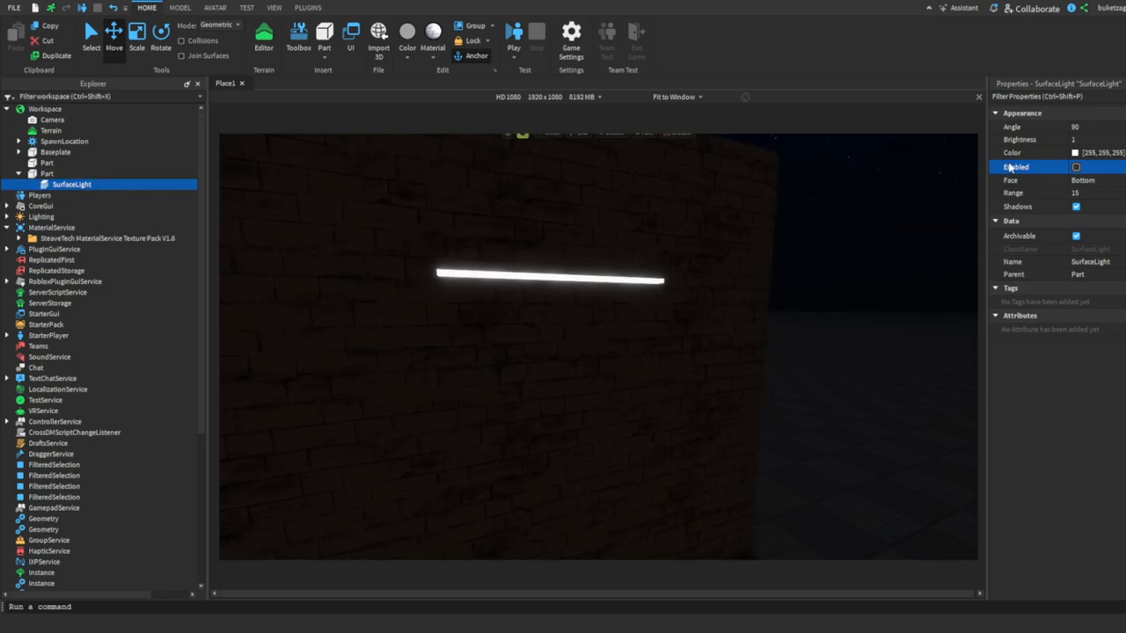
{"action": "left_click", "coordinate": [1076, 166]}
Duplicate the brick wall together with the light bar and its SurfaceLight, and move the copy sideways beside the original.
{"action": "left_click", "coordinate": [663, 227], "text": "ctrl"}
{"action": "right_click_drag", "start_coordinate": [663, 227], "coordinate": [673, 221]}
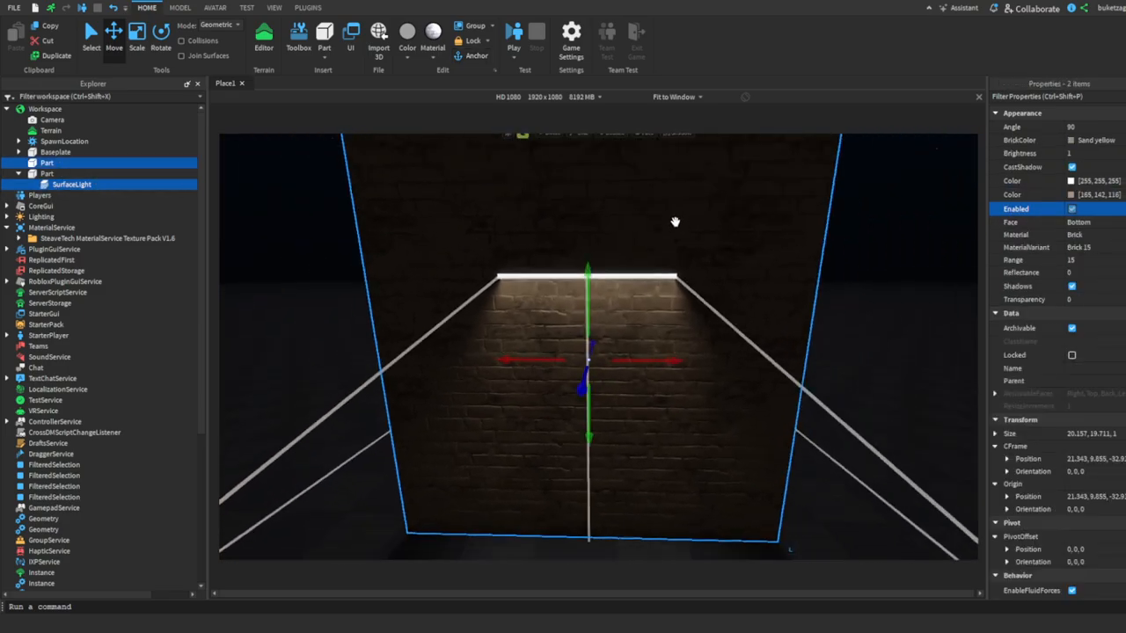
{"action": "left_click", "coordinate": [617, 278], "text": "ctrl"}
{"action": "key", "text": "s"}
{"action": "key", "text": "d"}
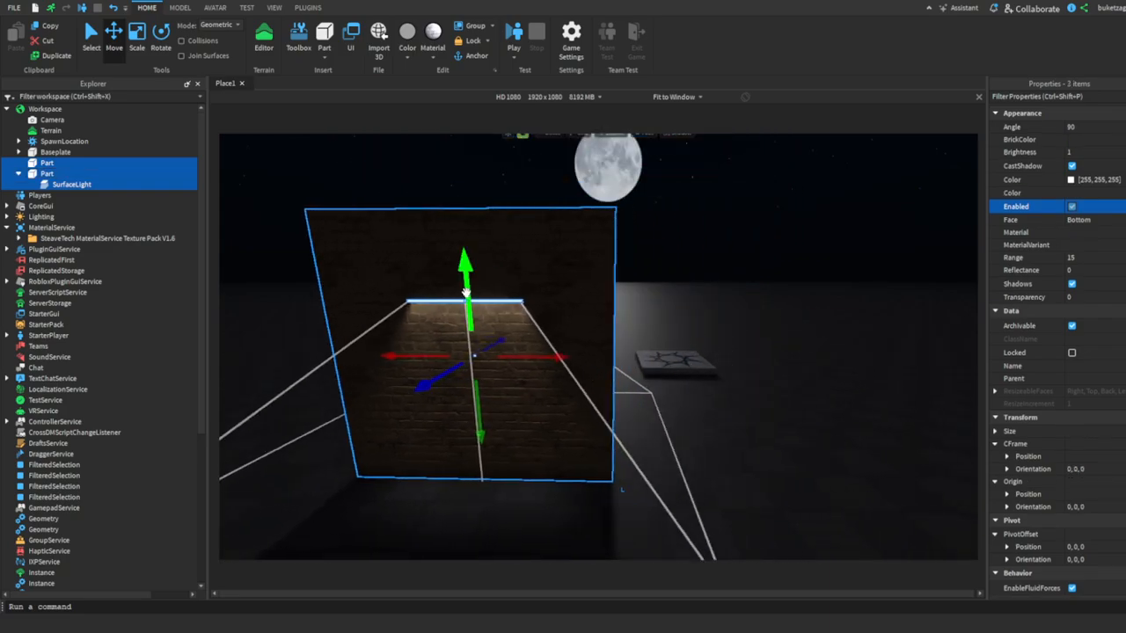
{"action": "key", "text": "ctrl+d"}
{"action": "left_click_drag", "start_coordinate": [515, 357], "coordinate": [700, 365]}
{"action": "key", "text": "w"}
Delete the light bar with its SurfaceLight from the duplicated wall.
{"action": "left_click", "coordinate": [686, 345]}
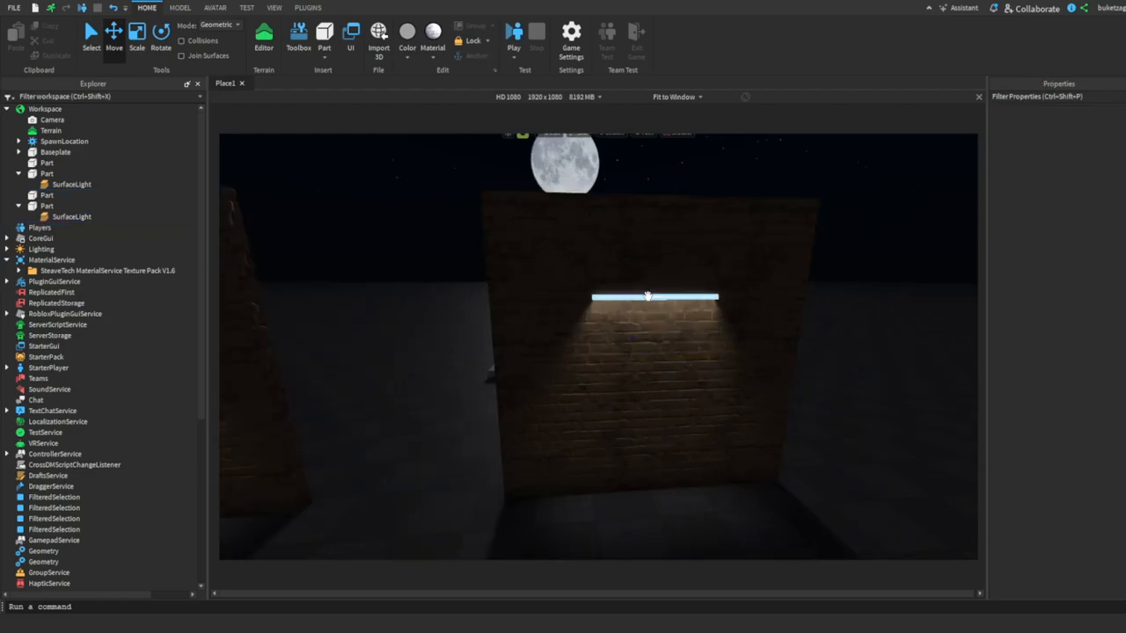
{"action": "left_click", "coordinate": [648, 296]}
{"action": "key", "text": "Delete"}
Insert a Neon sphere part on top of the second wall and clear its MaterialVariant.
{"action": "right_click_drag", "start_coordinate": [643, 299], "coordinate": [416, 141]}
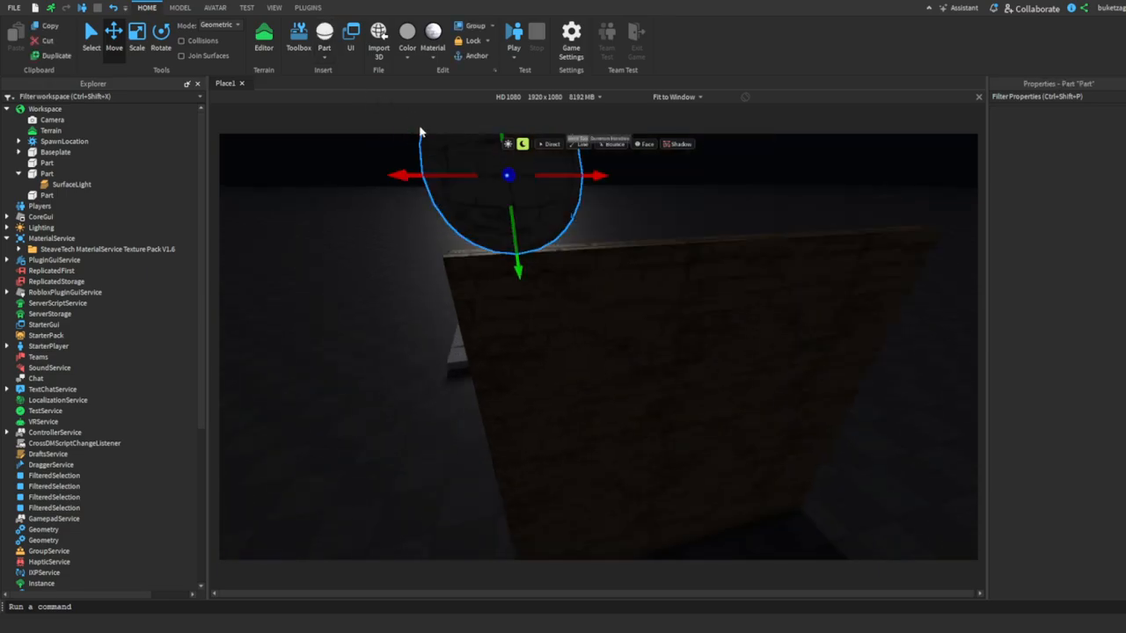
{"action": "key", "text": "f"}
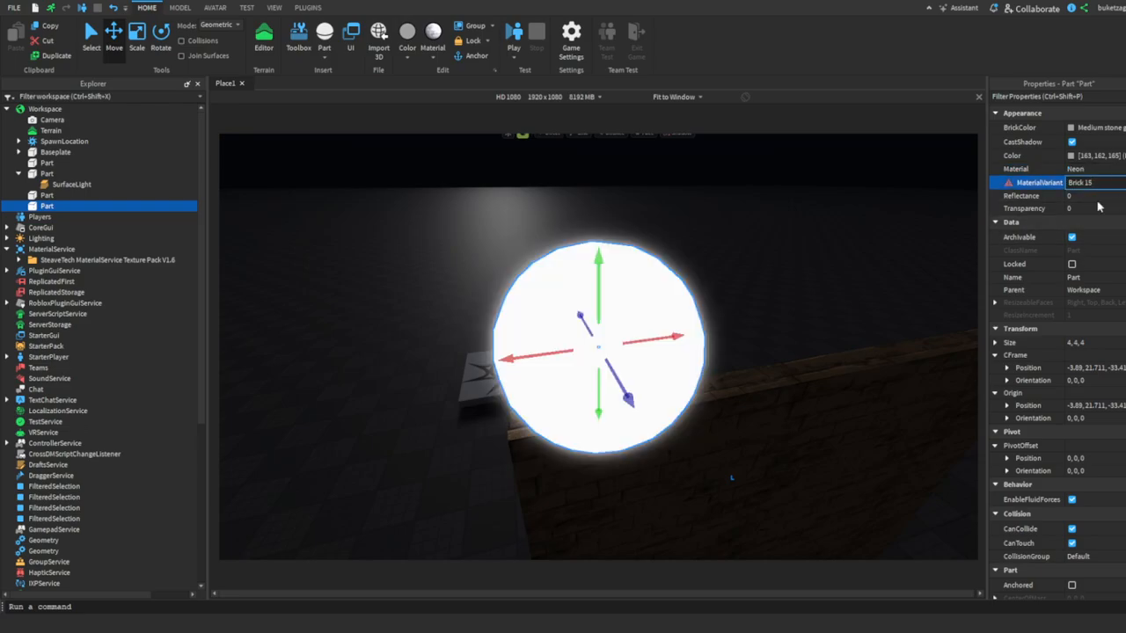
{"action": "key", "text": "BackSpace"}
{"action": "key", "text": "Return"}
{"action": "right_click_drag", "start_coordinate": [651, 238], "coordinate": [649, 238]}
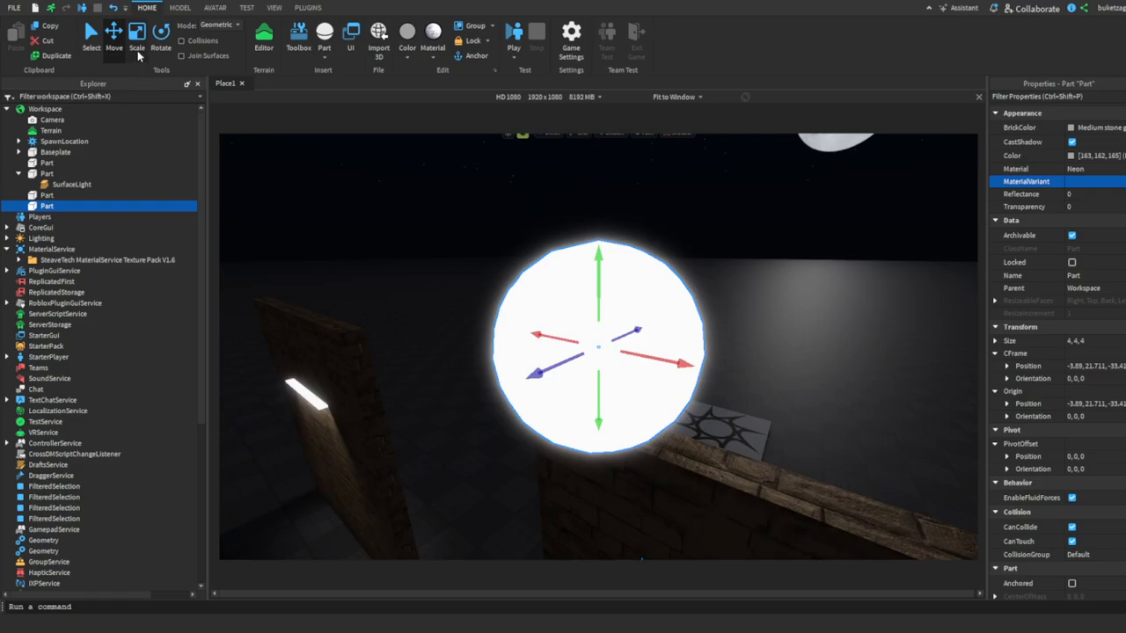
Scale the neon sphere down uniformly to about 1.3 studs.
{"action": "left_click_drag", "start_coordinate": [600, 207], "coordinate": [583, 300]}
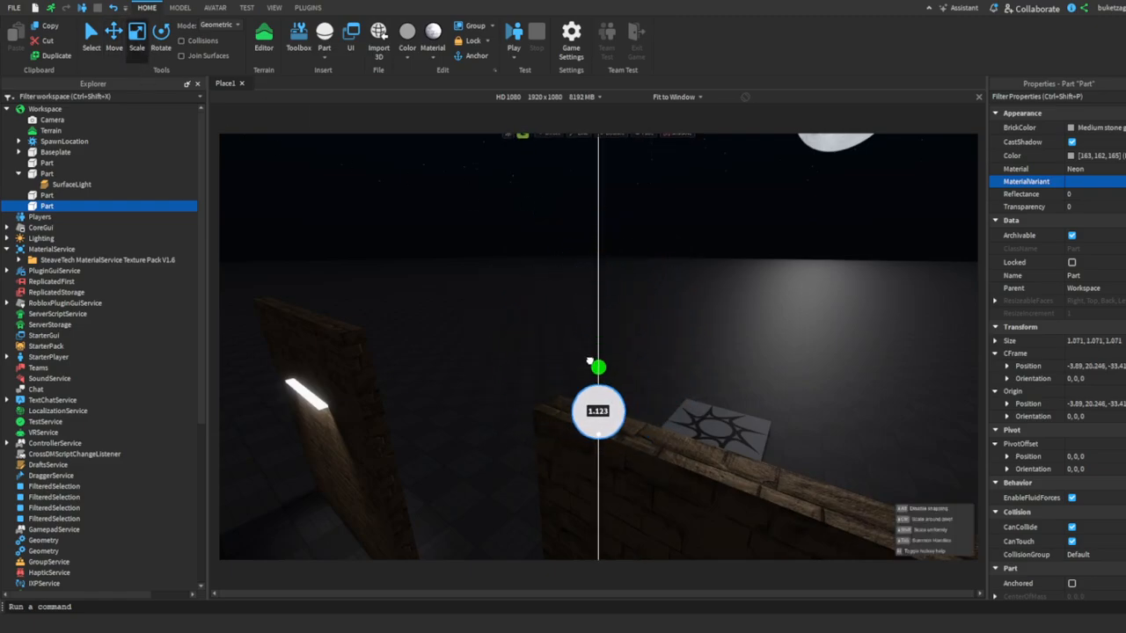
{"action": "left_click_drag", "start_coordinate": [590, 362], "coordinate": [586, 351]}
{"action": "right_click_drag", "start_coordinate": [587, 350], "coordinate": [584, 349]}
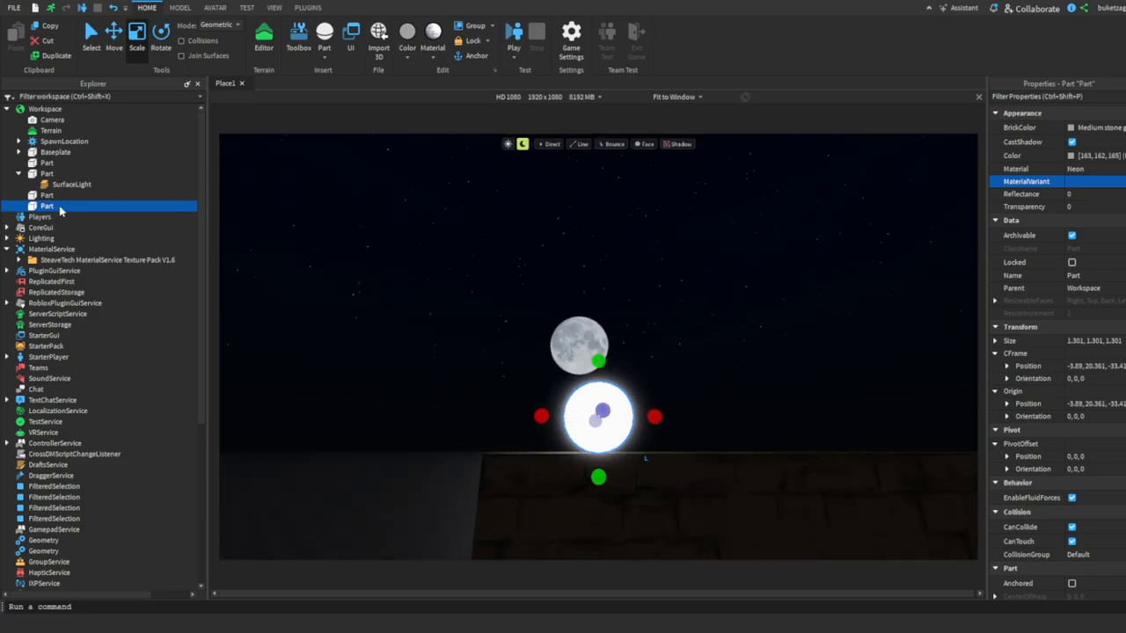
Add a PointLight to the neon sphere and enable its Shadows.
{"action": "left_click", "coordinate": [38, 240]}
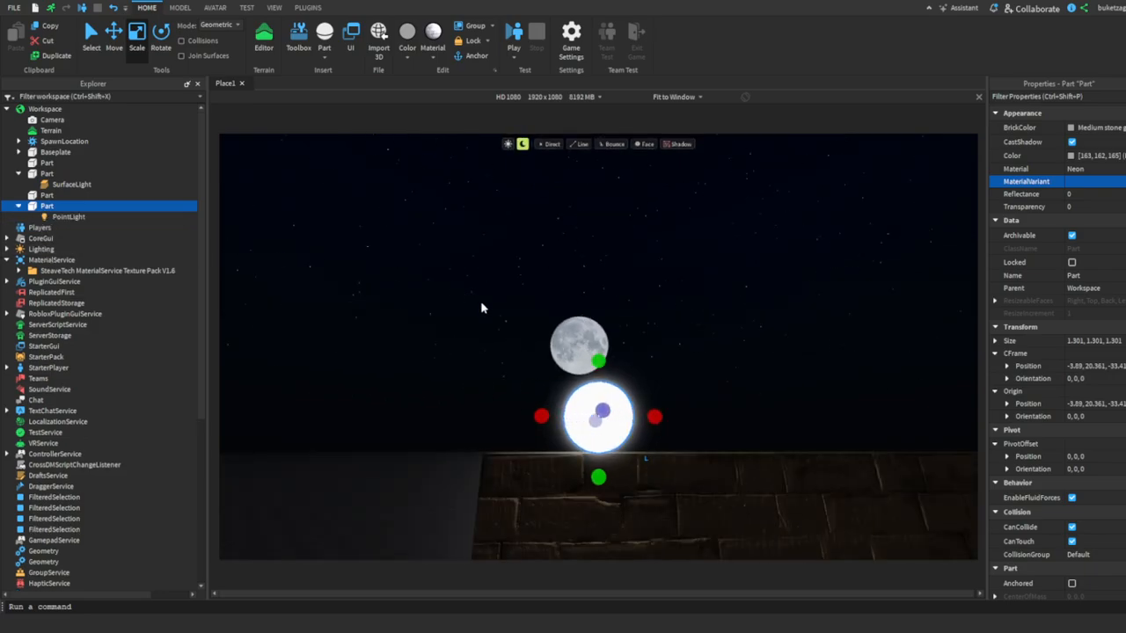
{"action": "left_click", "coordinate": [68, 216]}
{"action": "right_click_drag", "start_coordinate": [460, 270], "coordinate": [463, 266]}
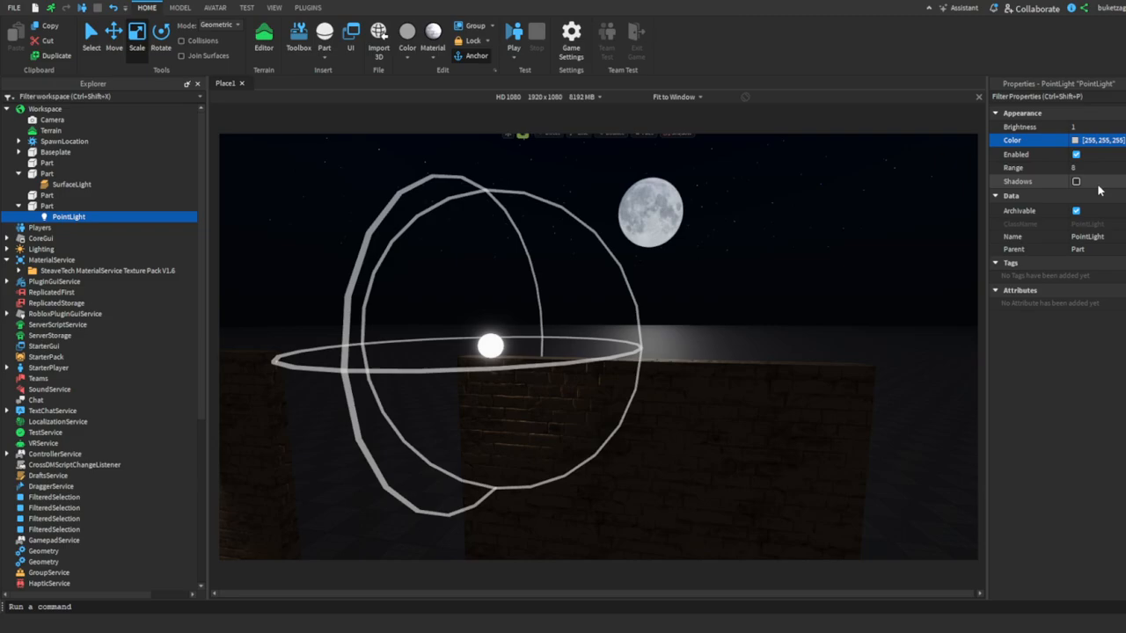
Move the neon sphere from the wall's top edge onto its front face, at about X -8.08, Y 11.71.
{"action": "left_click_drag", "start_coordinate": [490, 341], "coordinate": [577, 426]}
{"action": "key", "text": "s"}
{"action": "right_click_drag", "start_coordinate": [577, 425], "coordinate": [460, 339]}
{"action": "key", "text": "w"}
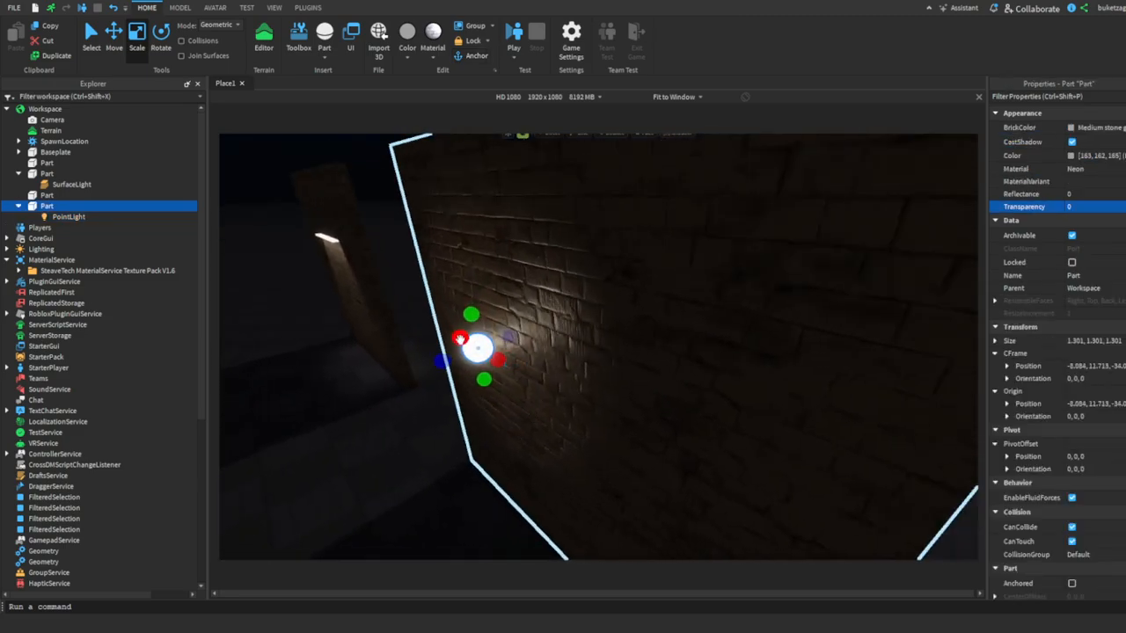
Move the neon sphere about 4.86 studs straight out from the second wall's face.
{"action": "key", "text": "s"}
{"action": "mouse_move", "coordinate": [466, 366]}
{"action": "left_mouse_down"}
{"action": "mouse_move", "coordinate": [387, 390]}
{"action": "mouse_move", "coordinate": [482, 376]}
{"action": "left_mouse_up"}
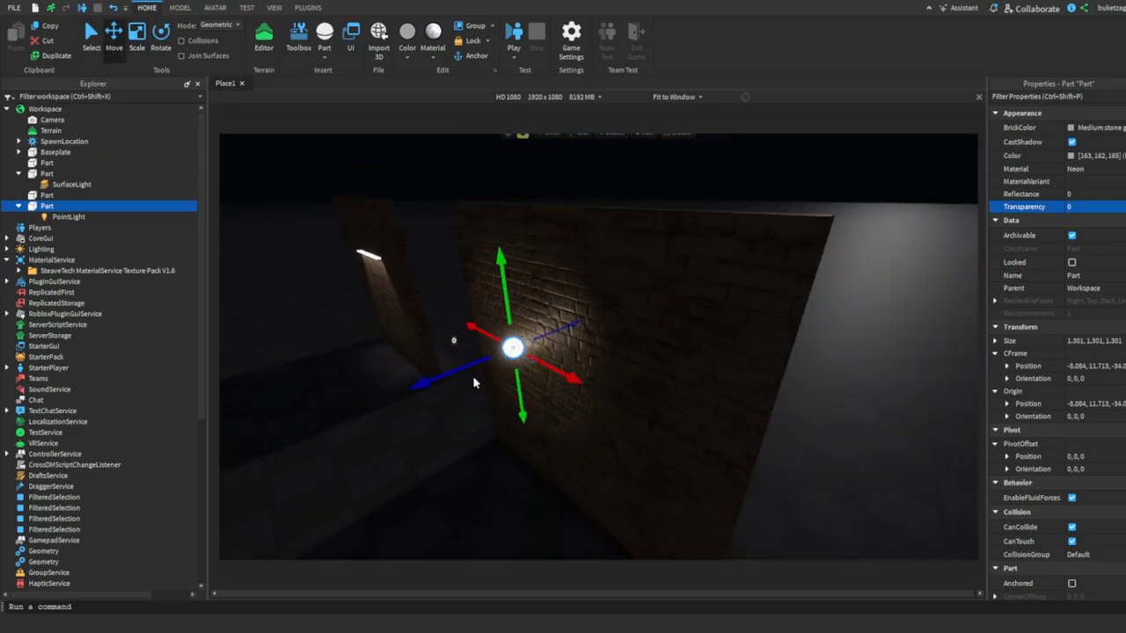
{"action": "key", "text": "w"}
{"action": "right_click_drag", "start_coordinate": [473, 382], "coordinate": [676, 278]}
{"action": "key", "text": "s"}
{"action": "key", "text": "d"}
{"action": "key", "text": "w"}
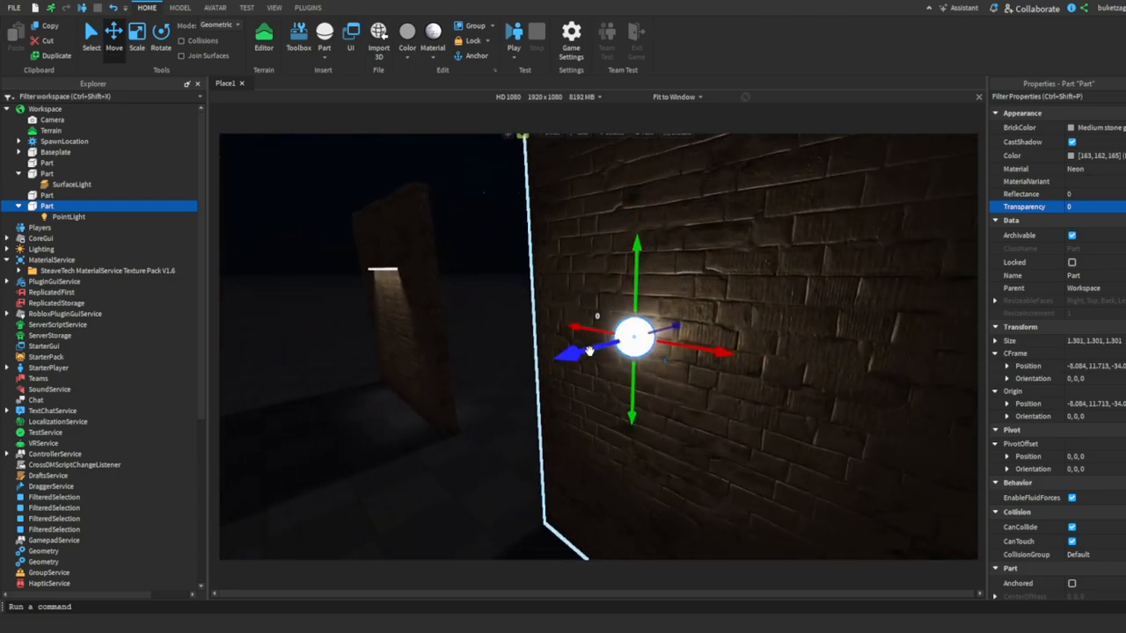
{"action": "left_click_drag", "start_coordinate": [590, 351], "coordinate": [440, 386]}
{"action": "key", "text": "s"}
{"action": "right_click_drag", "start_coordinate": [509, 337], "coordinate": [509, 338]}
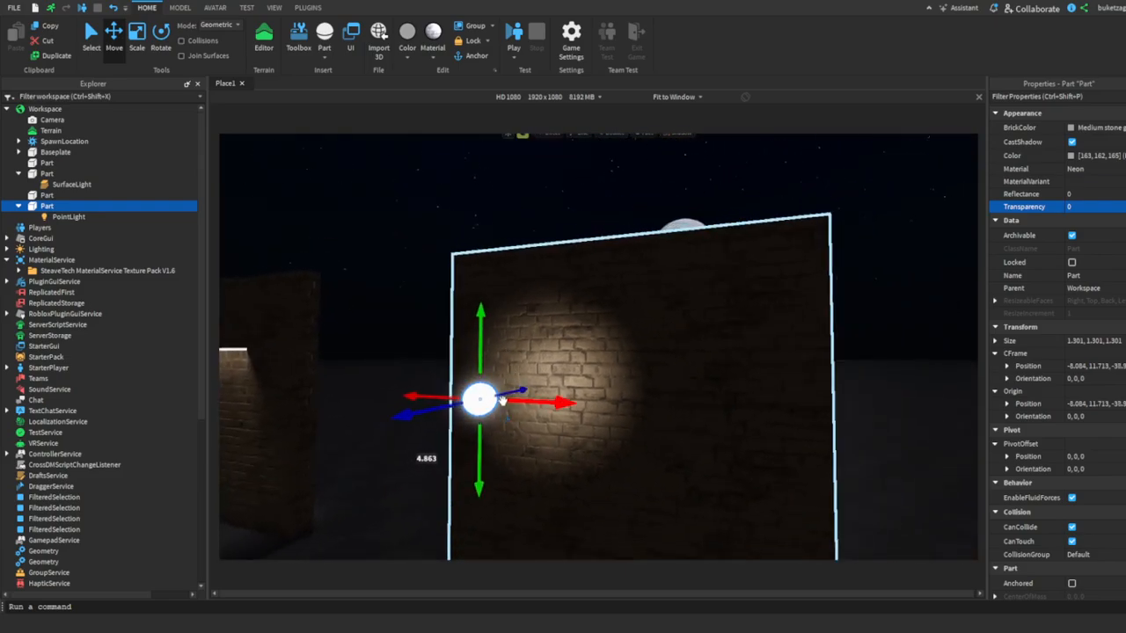
Duplicate the neon sphere with its PointLight, place the copy farther along and close to the wall, and deselect it.
{"action": "key", "text": "ctrl+d"}
{"action": "left_click_drag", "start_coordinate": [497, 402], "coordinate": [701, 447]}
{"action": "right_click_drag", "start_coordinate": [701, 447], "coordinate": [701, 448]}
{"action": "key", "text": "Escape"}
Examine the second wall's bricks lit by the near and far spheres from grazing angles.
{"action": "key", "text": "s"}
{"action": "key", "text": "w"}
{"action": "key", "text": "d"}
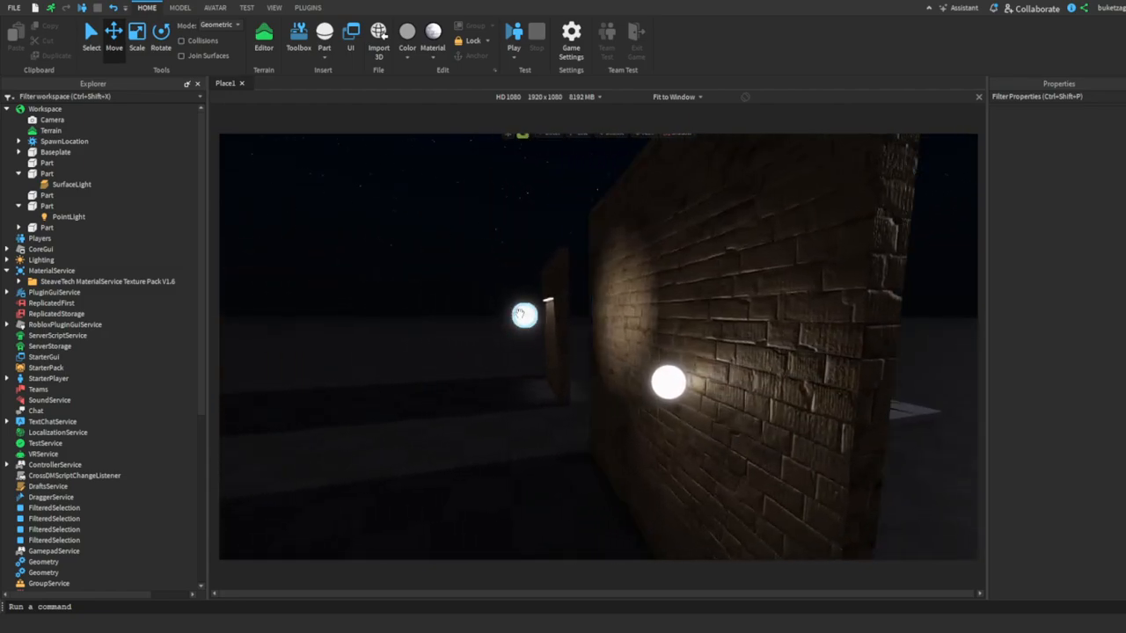
{"action": "right_click_drag", "start_coordinate": [520, 314], "coordinate": [520, 314]}
{"action": "key", "text": "s"}
{"action": "key", "text": "w"}
{"action": "right_click_drag", "start_coordinate": [435, 312], "coordinate": [412, 332]}
{"action": "key", "text": "w"}
{"action": "key", "text": "s"}
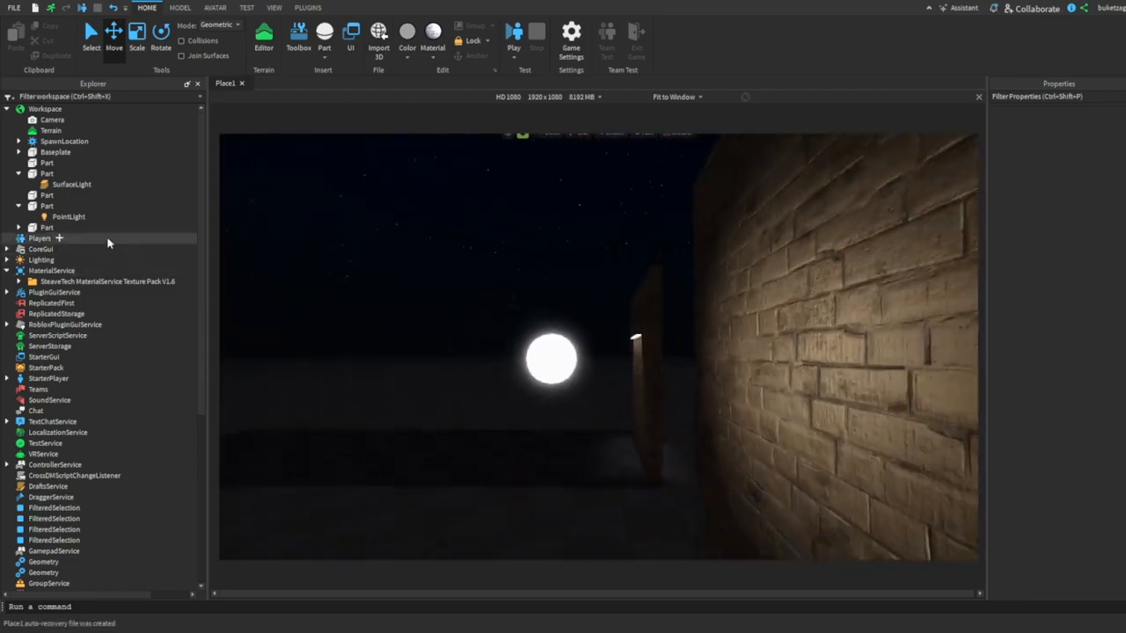
{"action": "key", "text": "a"}
{"action": "key", "text": "w"}
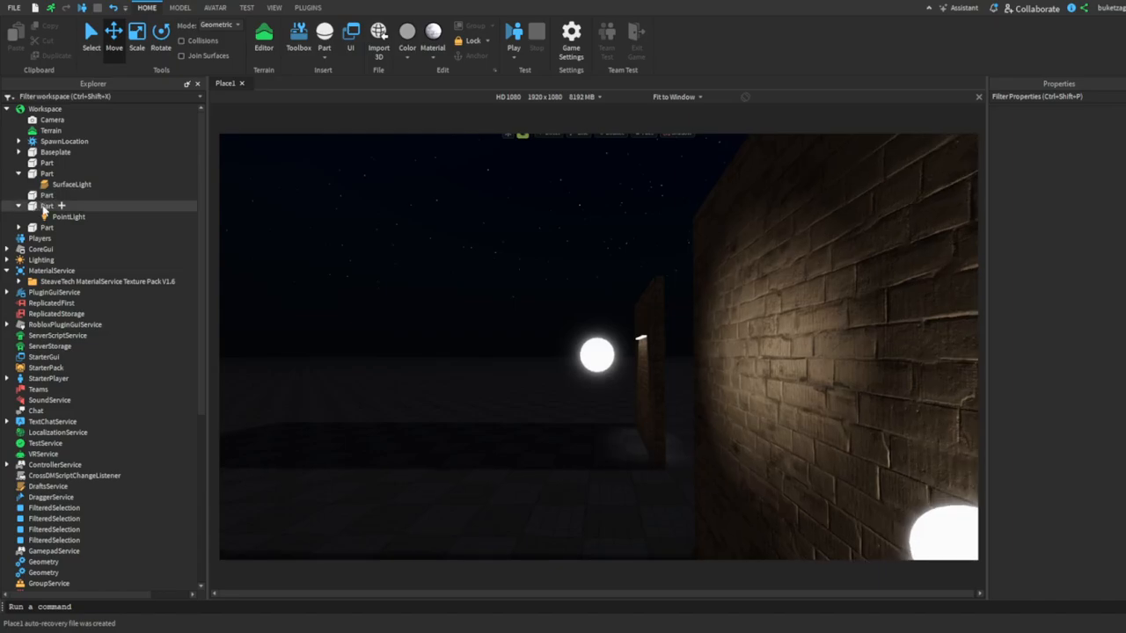
Move the first neon sphere about 0.64 studs farther away from the wall.
{"action": "left_click", "coordinate": [42, 206]}
{"action": "left_click", "coordinate": [60, 184]}
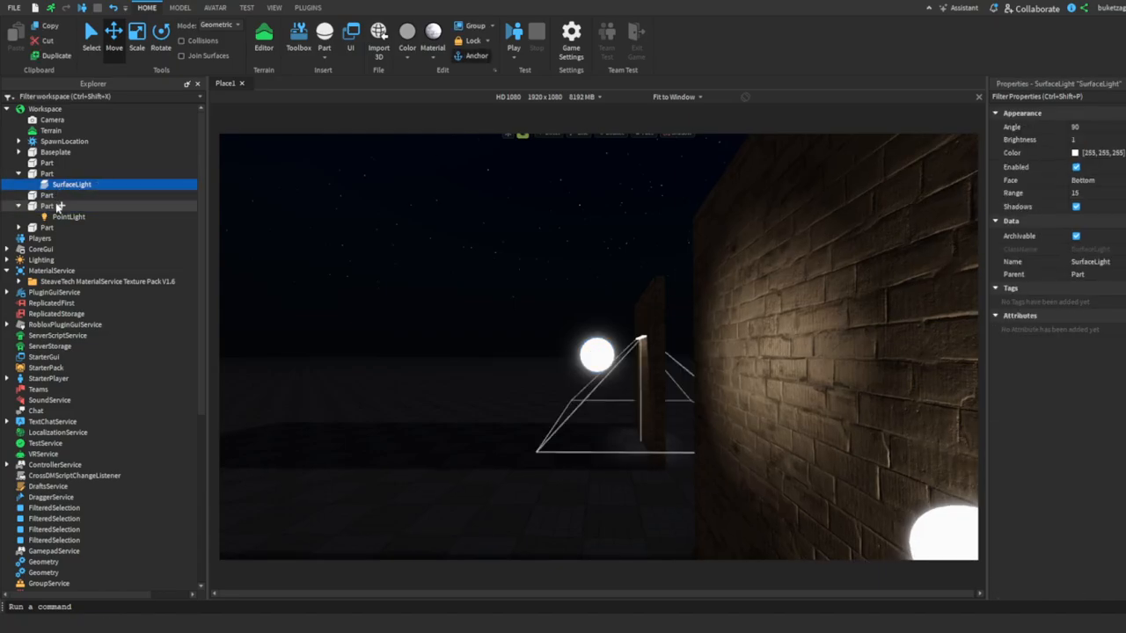
{"action": "left_click", "coordinate": [59, 206]}
{"action": "right_click_drag", "start_coordinate": [412, 271], "coordinate": [437, 276]}
{"action": "key", "text": "w"}
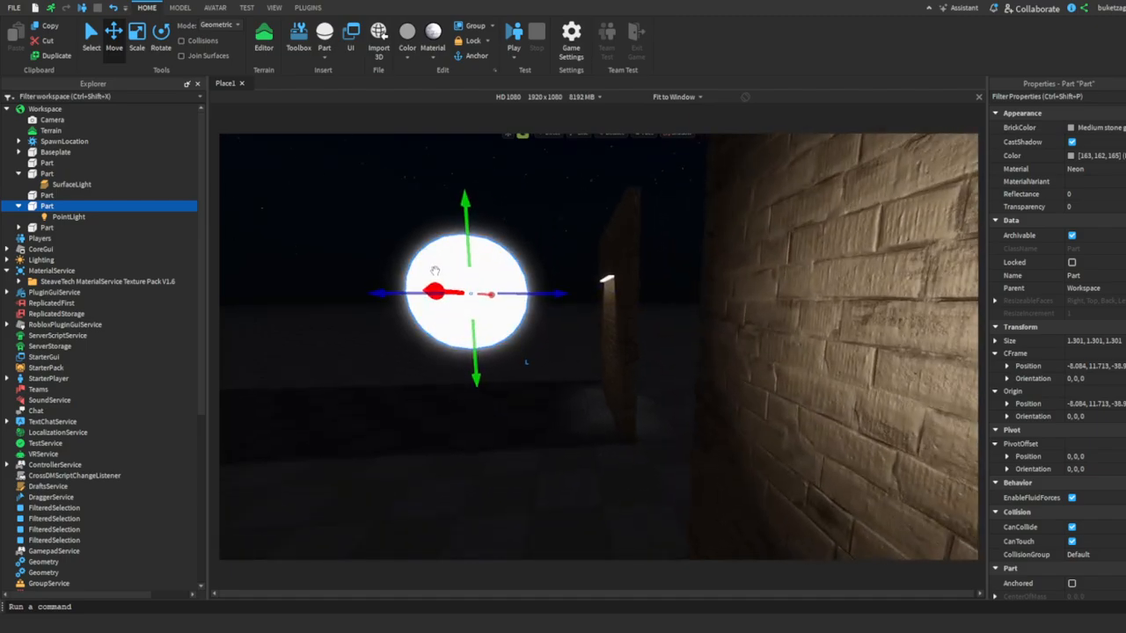
{"action": "key", "text": "s"}
{"action": "left_click_drag", "start_coordinate": [568, 314], "coordinate": [534, 317]}
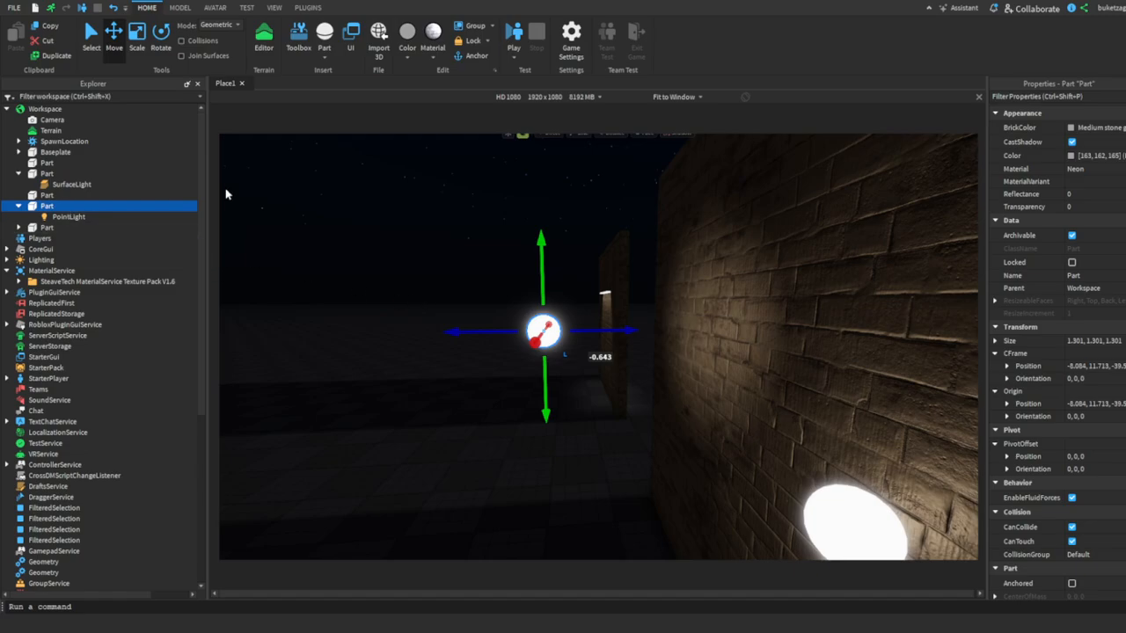
Add an Attachment to the neon sphere, nest its PointLight inside it, and try moving the Attachment away from the sphere.
{"action": "left_click", "coordinate": [62, 217]}
{"action": "left_click", "coordinate": [54, 227]}
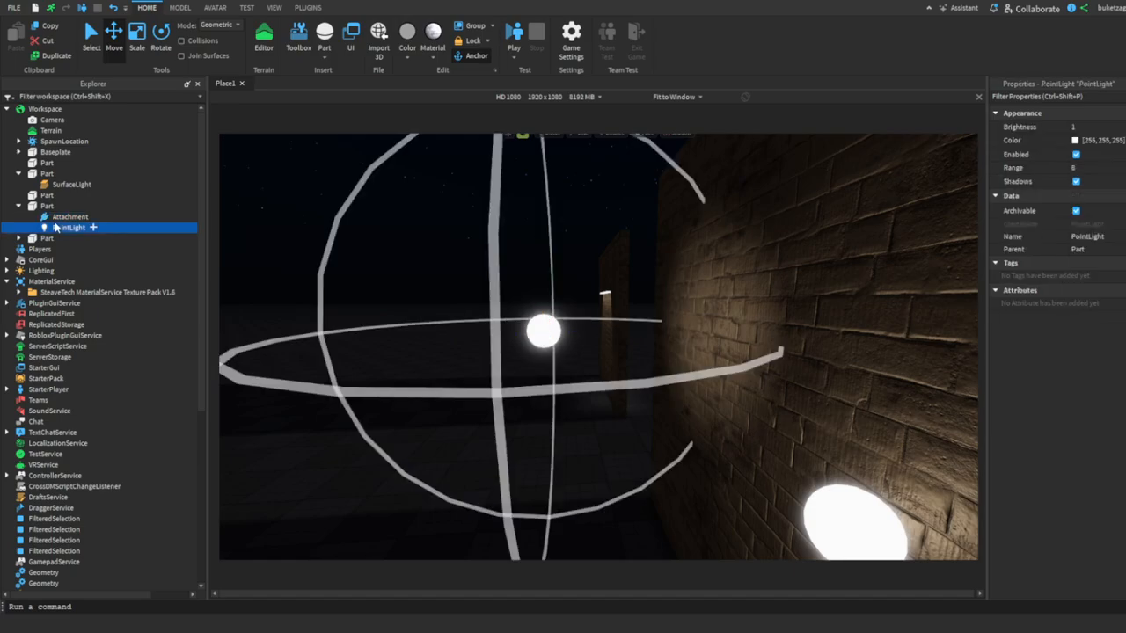
{"action": "left_click_drag", "start_coordinate": [72, 223], "coordinate": [72, 220]}
{"action": "left_click", "coordinate": [70, 217]}
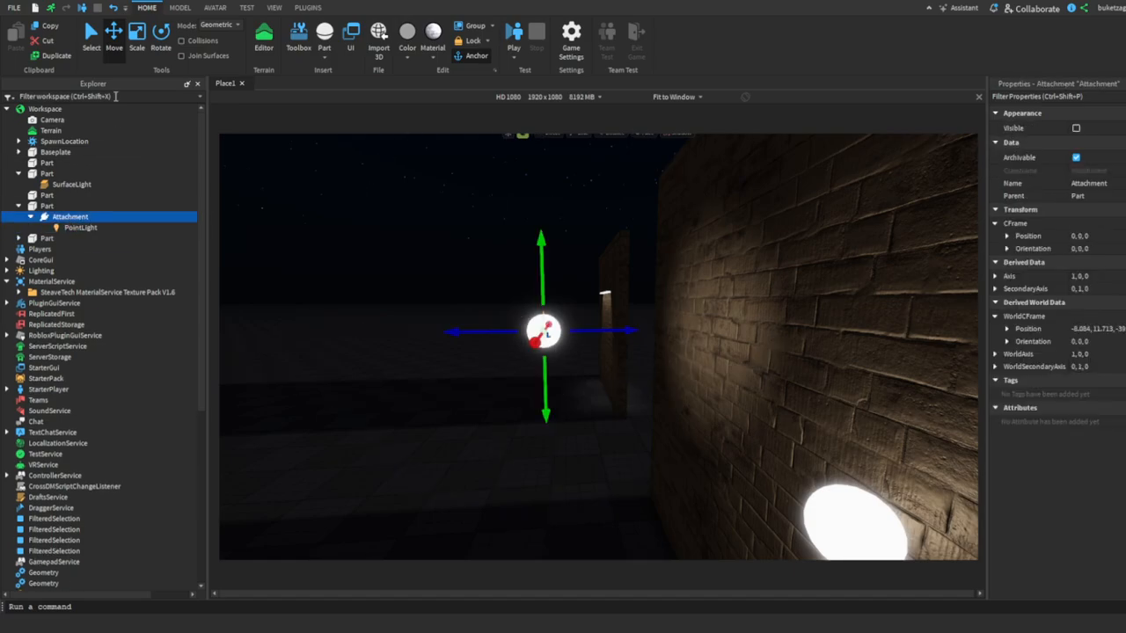
{"action": "left_click_drag", "start_coordinate": [569, 277], "coordinate": [587, 206]}
{"action": "key", "text": "ctrl+z"}
Put the PointLight back directly under the neon sphere and delete the Attachment.
{"action": "key", "text": "w"}
{"action": "right_click_drag", "start_coordinate": [587, 206], "coordinate": [583, 210]}
{"action": "scroll", "coordinate": [583, 211], "scroll_direction": "down", "scroll_amount": 2}
{"action": "left_click_drag", "start_coordinate": [76, 228], "coordinate": [51, 207]}
{"action": "left_click", "coordinate": [71, 217]}
{"action": "key", "text": "Delete"}
Lower the PointLight sphere to a height of about 9.75 studs and bring it about 2.3 studs closer to the wall.
{"action": "right_click_drag", "start_coordinate": [482, 322], "coordinate": [492, 318]}
{"action": "scroll", "coordinate": [491, 317], "scroll_direction": "down", "scroll_amount": 5}
{"action": "scroll", "coordinate": [492, 322], "scroll_direction": "up", "scroll_amount": 4}
{"action": "left_click_drag", "start_coordinate": [575, 322], "coordinate": [587, 370]}
{"action": "right_click_drag", "start_coordinate": [587, 372], "coordinate": [590, 387]}
{"action": "left_click_drag", "start_coordinate": [587, 371], "coordinate": [611, 285]}
{"action": "right_click_drag", "start_coordinate": [610, 285], "coordinate": [610, 285]}
{"action": "left_click_drag", "start_coordinate": [610, 285], "coordinate": [608, 282]}
{"action": "left_click_drag", "start_coordinate": [657, 346], "coordinate": [618, 340]}
{"action": "right_click_drag", "start_coordinate": [619, 341], "coordinate": [616, 339]}
Select the SurfaceLight of the neon bar and examine its light cone on the first wall from several angles.
{"action": "key", "text": "s"}
{"action": "key", "text": "a"}
{"action": "key", "text": "w"}
{"action": "key", "text": "w"}
{"action": "right_click_drag", "start_coordinate": [578, 296], "coordinate": [580, 297]}
{"action": "key", "text": "a"}
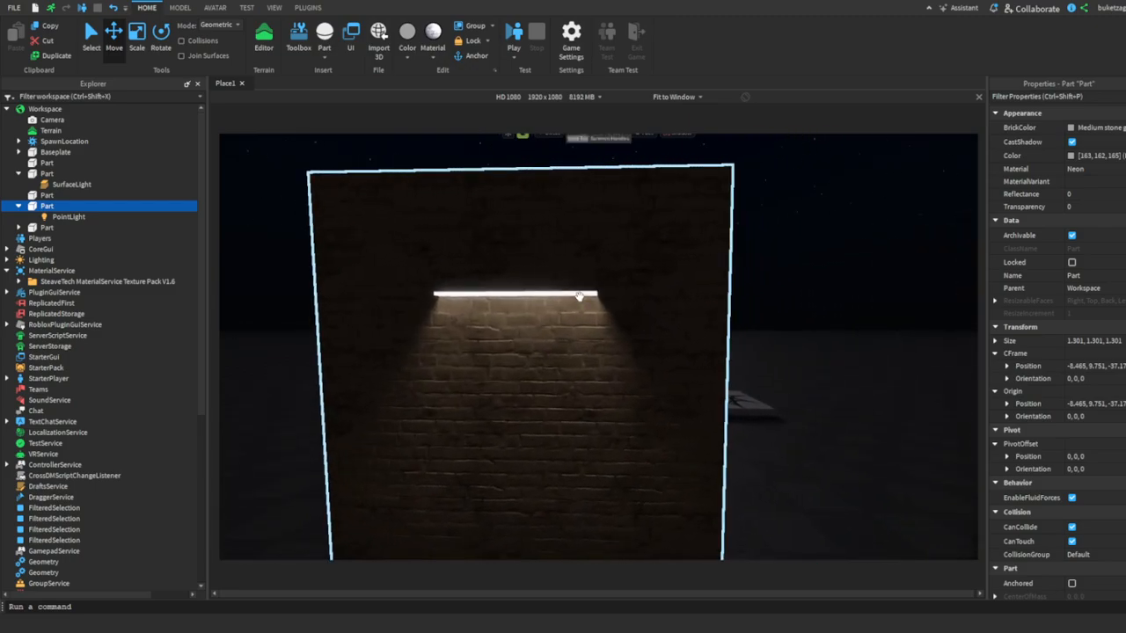
{"action": "left_click", "coordinate": [576, 294]}
{"action": "left_click", "coordinate": [65, 188]}
{"action": "right_click_drag", "start_coordinate": [492, 338], "coordinate": [497, 343]}
{"action": "key", "text": "s"}
{"action": "key", "text": "a"}
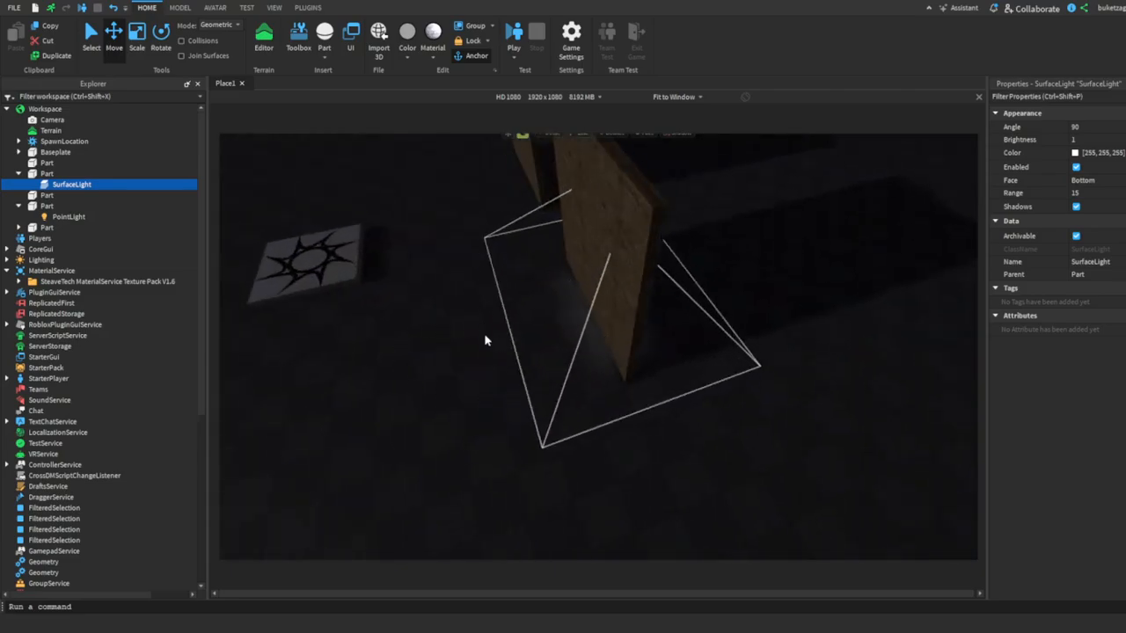
{"action": "right_click_drag", "start_coordinate": [662, 256], "coordinate": [660, 251]}
{"action": "key", "text": "w"}
{"action": "key", "text": "s"}
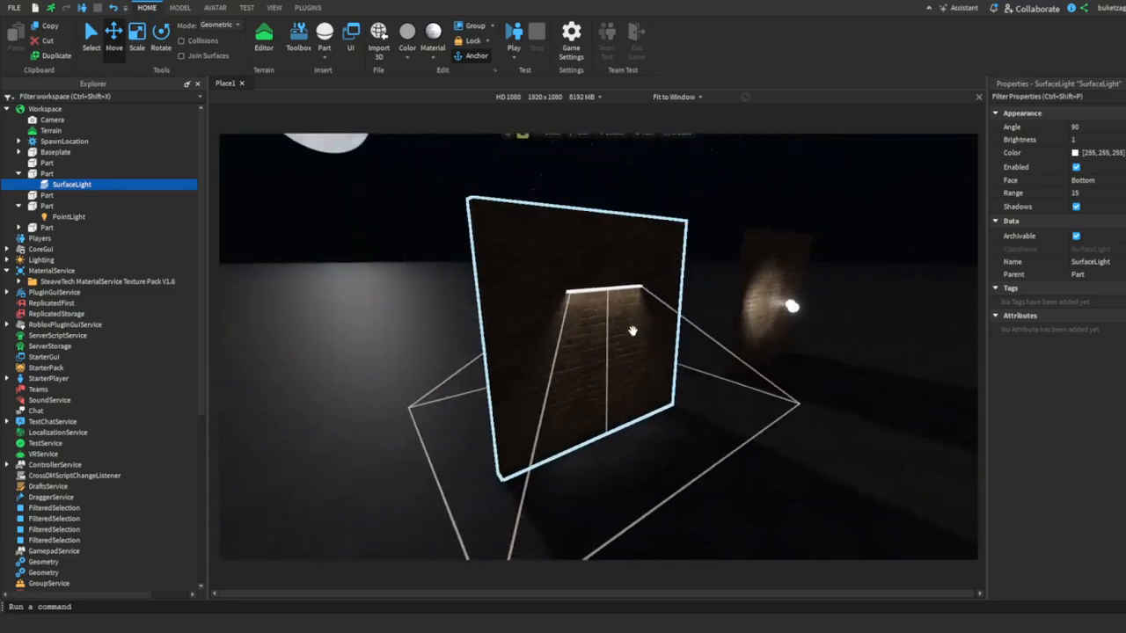
Stretch the first wall's lower edge downward, making the wall about 22.15 studs tall.
{"action": "left_click", "coordinate": [577, 354]}
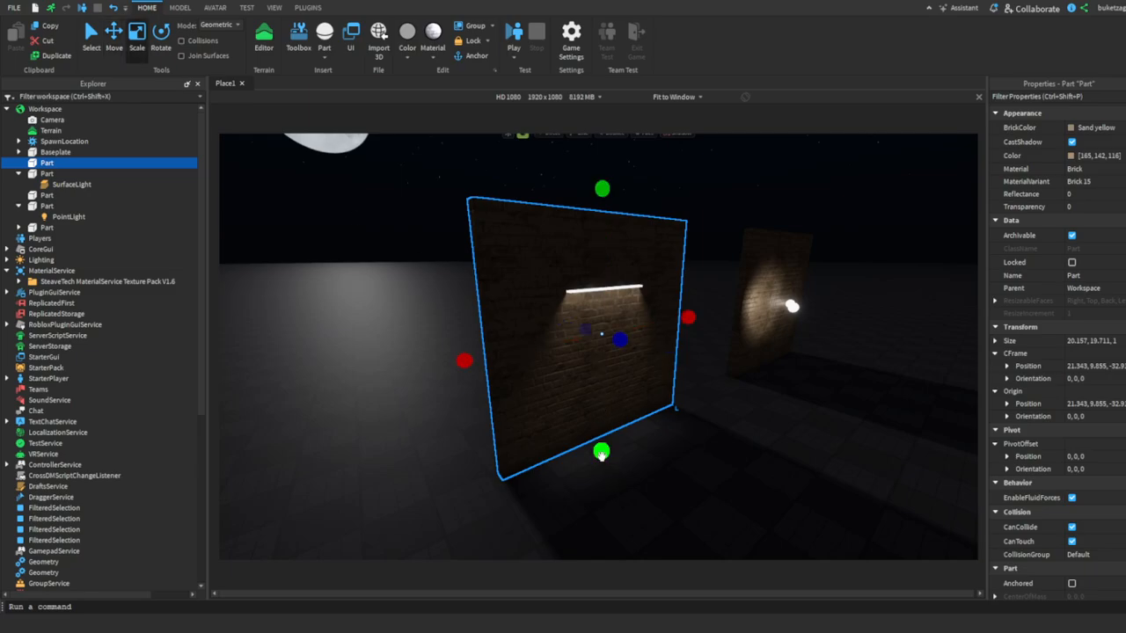
{"action": "left_click_drag", "start_coordinate": [602, 455], "coordinate": [606, 471]}
{"action": "key", "text": "a"}
{"action": "right_click_drag", "start_coordinate": [610, 471], "coordinate": [598, 450]}
{"action": "key", "text": "d"}
{"action": "key", "text": "w"}
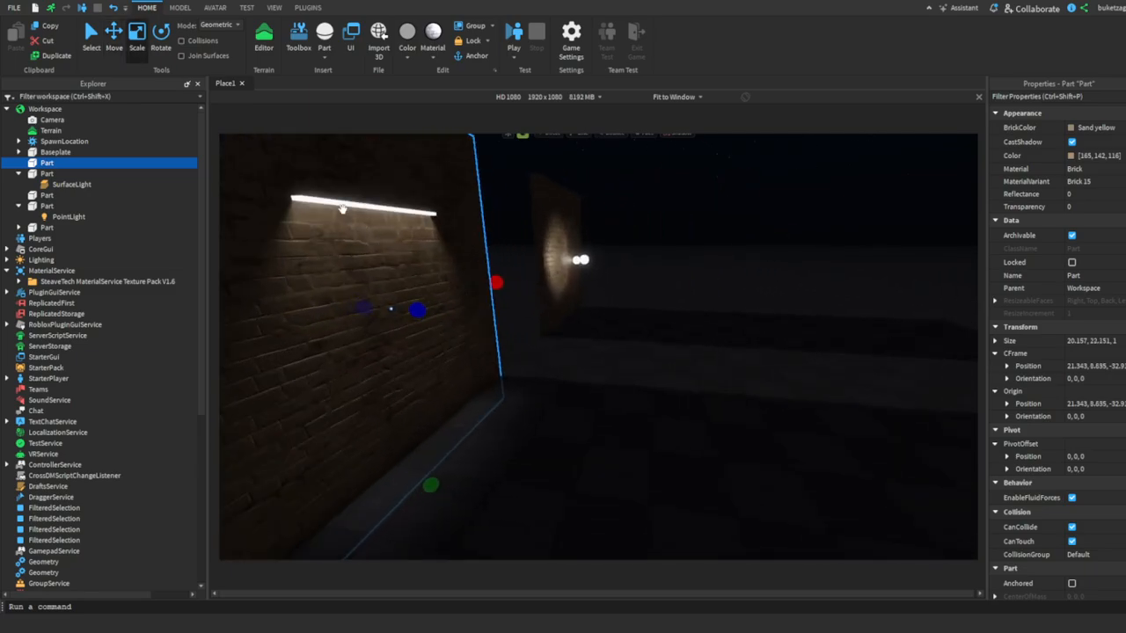
{"action": "left_click", "coordinate": [387, 206]}
{"action": "right_click_drag", "start_coordinate": [434, 235], "coordinate": [482, 258]}
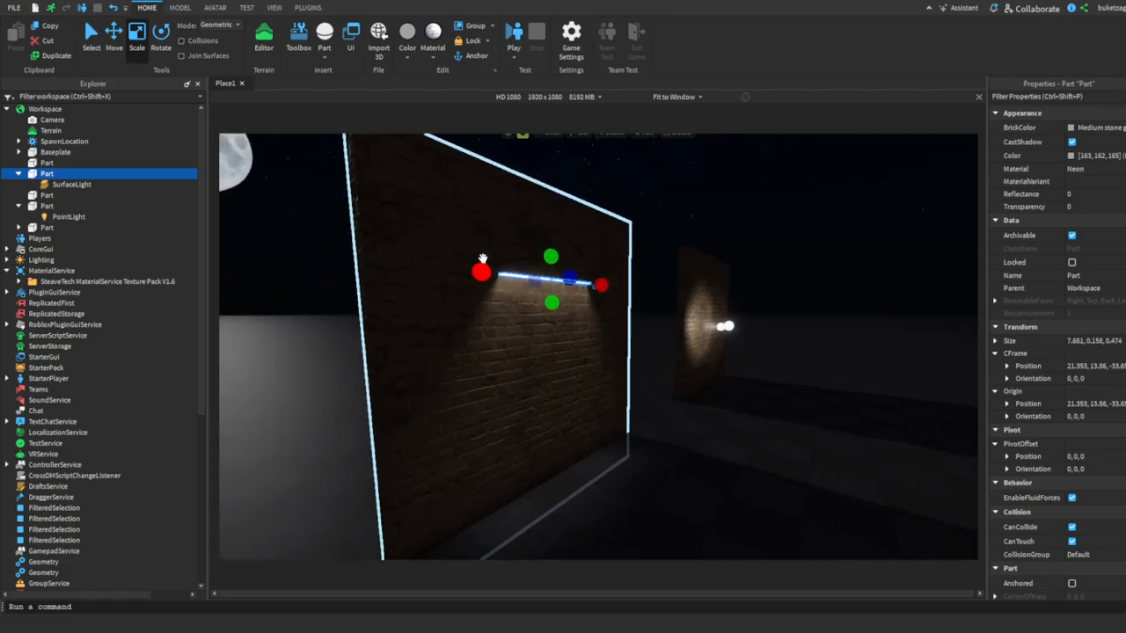
Replace the PointLight in the duplicate neon sphere near the second wall with a SpotLight.
{"action": "key", "text": "w"}
{"action": "left_click", "coordinate": [536, 334]}
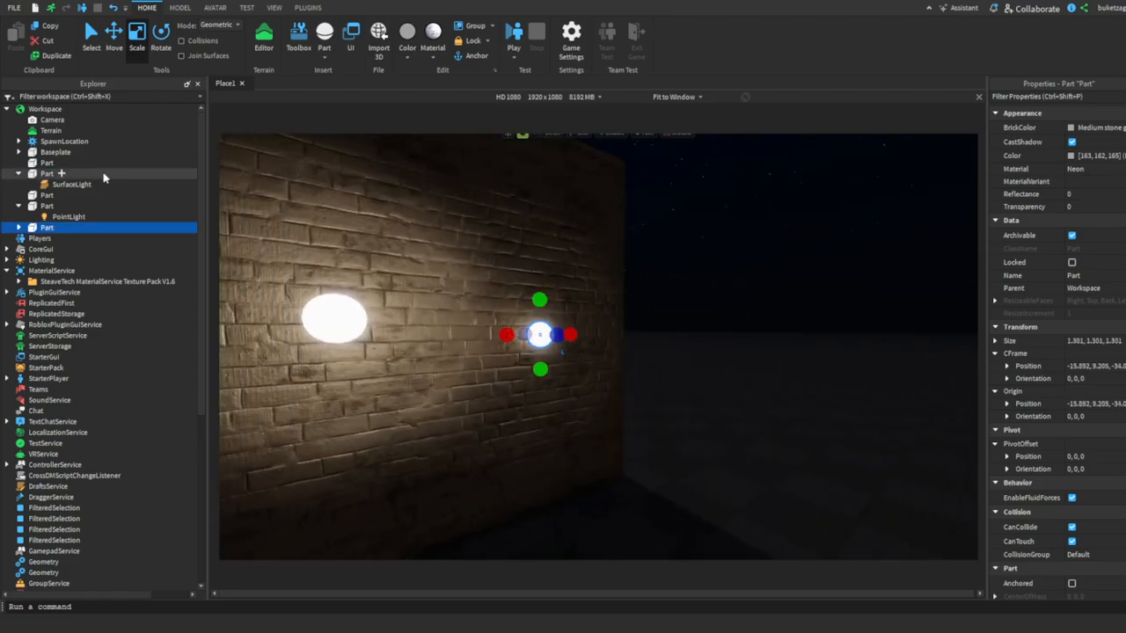
{"action": "left_click", "coordinate": [19, 227]}
{"action": "left_click", "coordinate": [54, 238]}
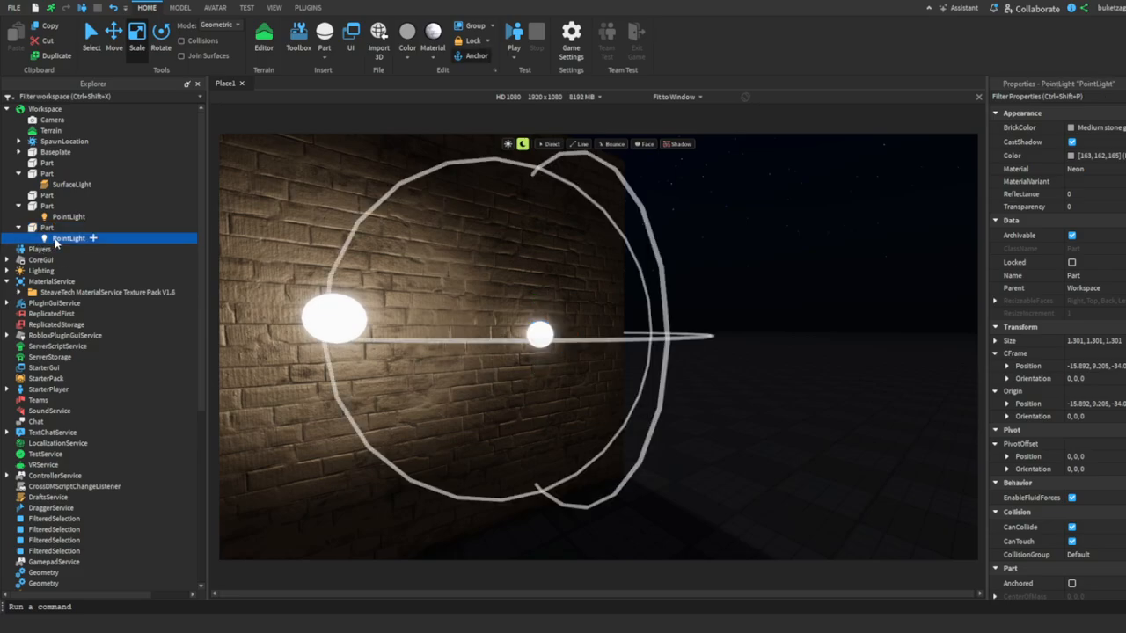
{"action": "key", "text": "Delete"}
{"action": "left_click", "coordinate": [53, 227]}
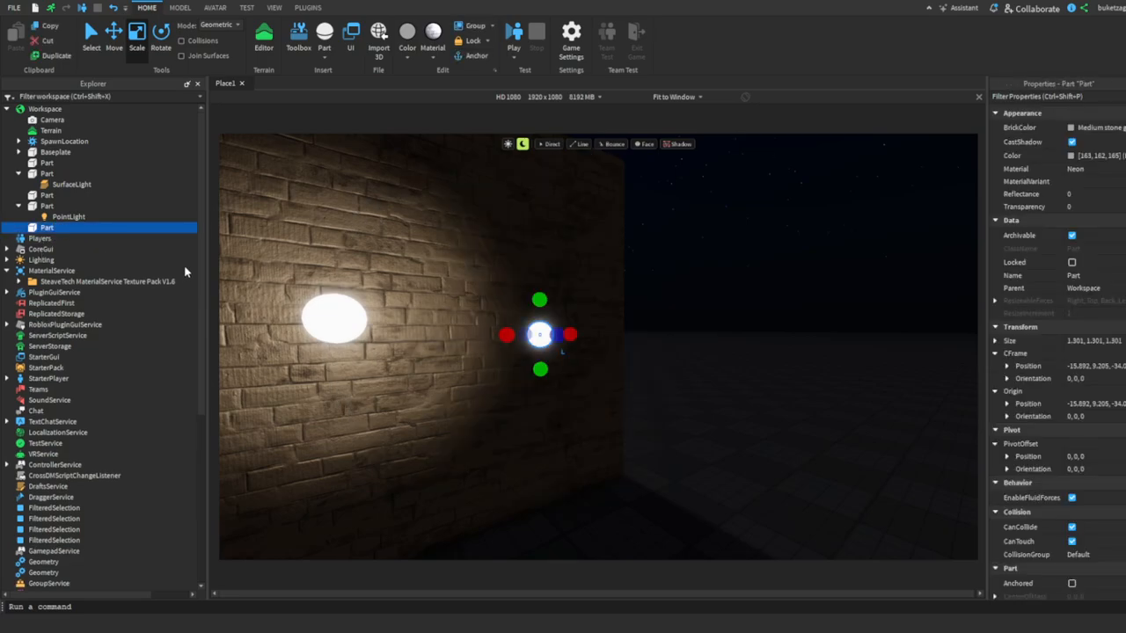
{"action": "left_click", "coordinate": [68, 269]}
{"action": "left_click", "coordinate": [93, 35]}
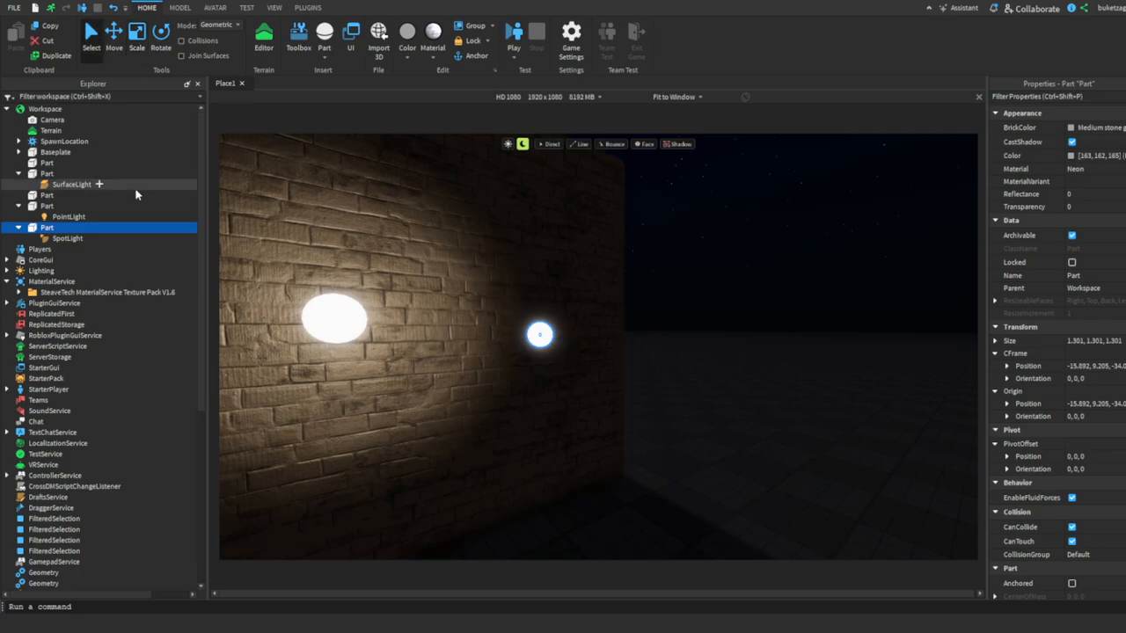
Move the sphere with the SpotLight straight out from the second wall's face.
{"action": "key", "text": "ctrl+2"}
{"action": "left_click_drag", "start_coordinate": [599, 327], "coordinate": [749, 334]}
{"action": "left_click_drag", "start_coordinate": [603, 338], "coordinate": [678, 337]}
{"action": "scroll", "coordinate": [642, 337], "scroll_direction": "down", "scroll_amount": 4}
{"action": "scroll", "coordinate": [678, 337], "scroll_direction": "up", "scroll_amount": 2}
Point the SpotLight at the second wall by setting its Face to Back, and check the beam on the bricks.
{"action": "left_click", "coordinate": [130, 240]}
{"action": "right_click_drag", "start_coordinate": [460, 322], "coordinate": [457, 316]}
{"action": "scroll", "coordinate": [458, 318], "scroll_direction": "down", "scroll_amount": 5}
{"action": "scroll", "coordinate": [457, 317], "scroll_direction": "up", "scroll_amount": 2}
{"action": "scroll", "coordinate": [457, 317], "scroll_direction": "up", "scroll_amount": 3}
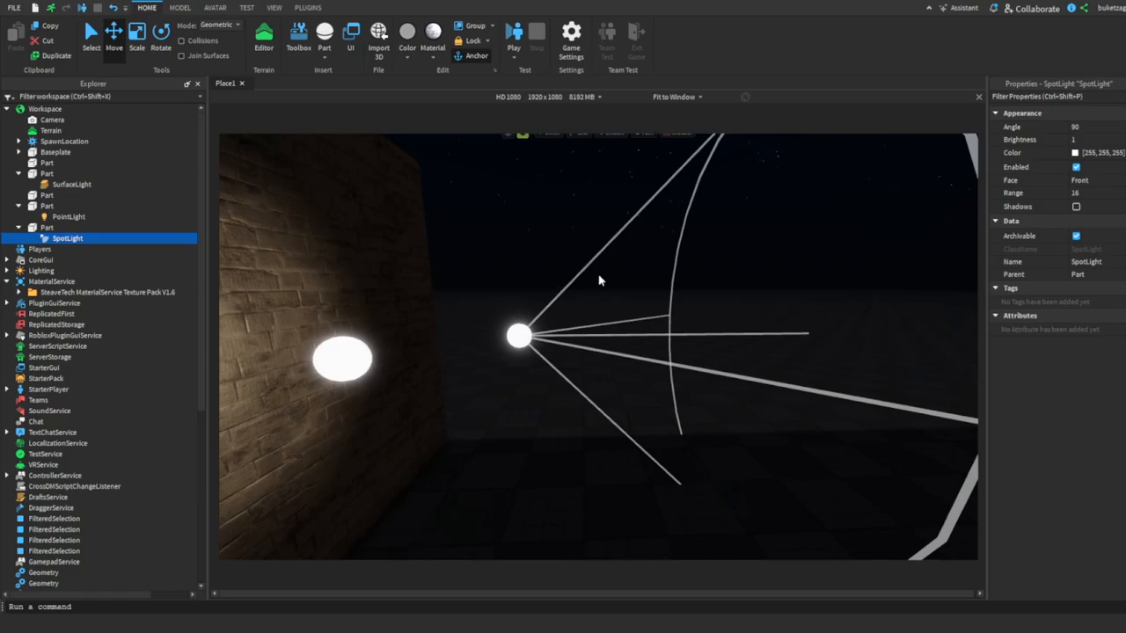
{"action": "scroll", "coordinate": [601, 282], "scroll_direction": "down", "scroll_amount": 1}
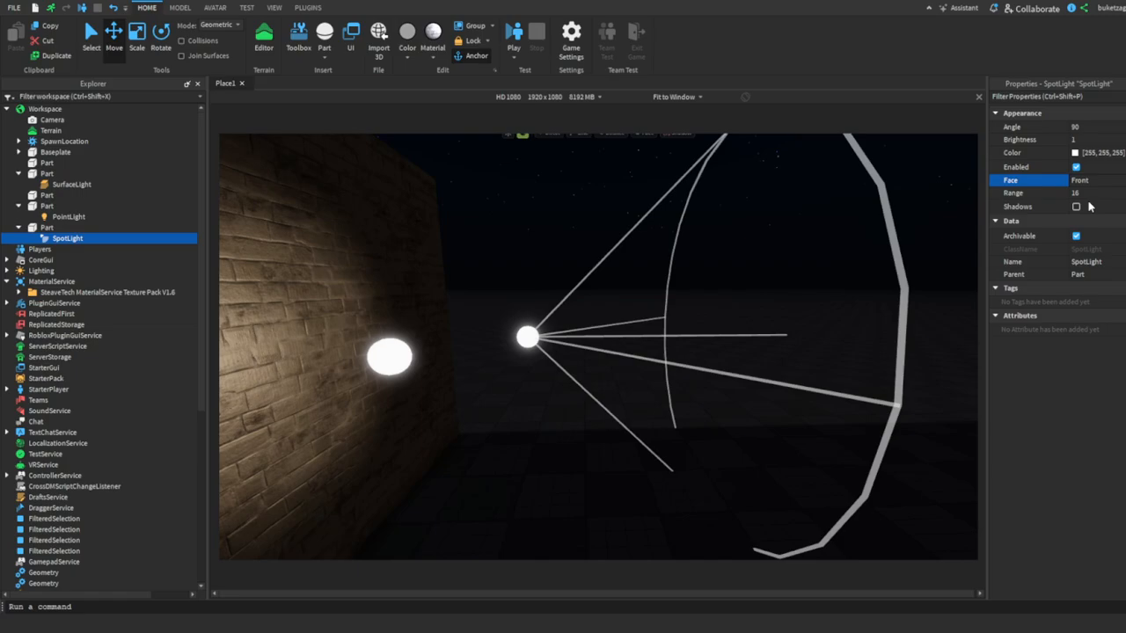
{"action": "left_click", "coordinate": [1089, 206]}
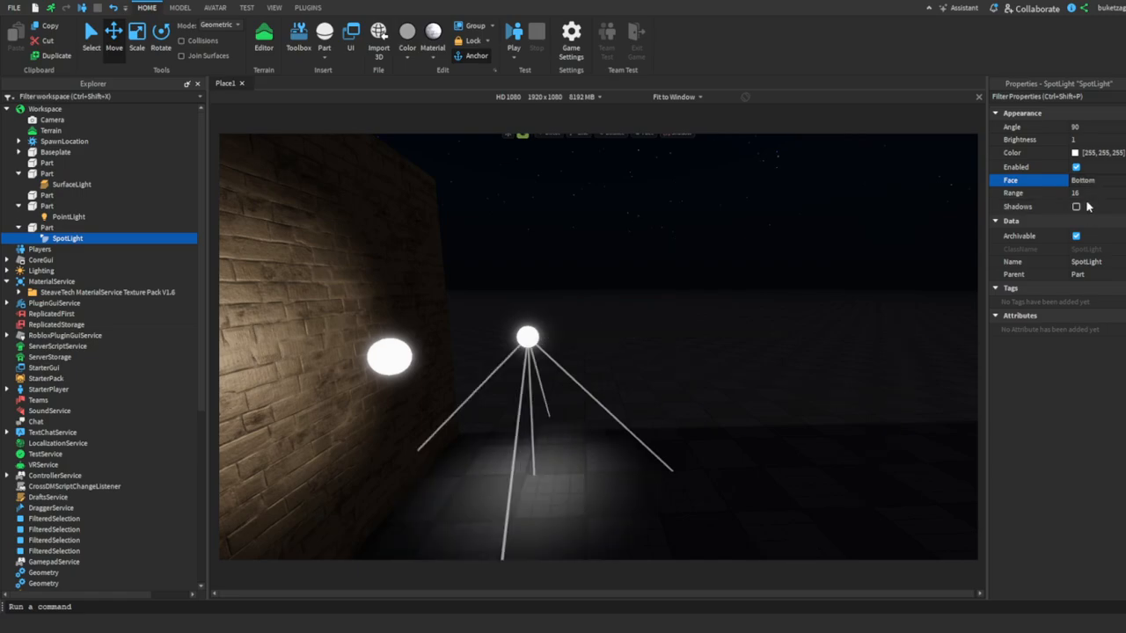
{"action": "left_click", "coordinate": [1082, 195]}
{"action": "right_click_drag", "start_coordinate": [868, 218], "coordinate": [868, 217]}
{"action": "key", "text": "d"}
{"action": "key", "text": "w"}
{"action": "key", "text": "d"}
{"action": "key", "text": "a"}
{"action": "key", "text": "s"}
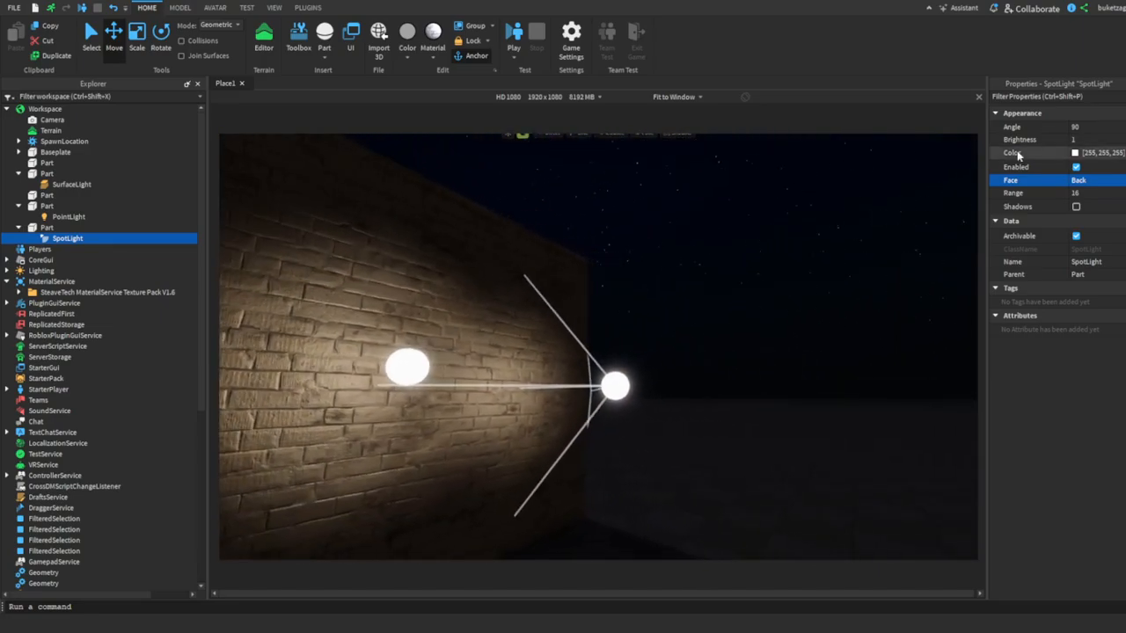
Narrow the SpotLight's Angle to 27 and set its Brightness to about 2.04.
{"action": "key", "text": "w"}
{"action": "left_click", "coordinate": [1084, 128]}
{"action": "left_click_drag", "start_coordinate": [1125, 128], "coordinate": [1116, 134]}
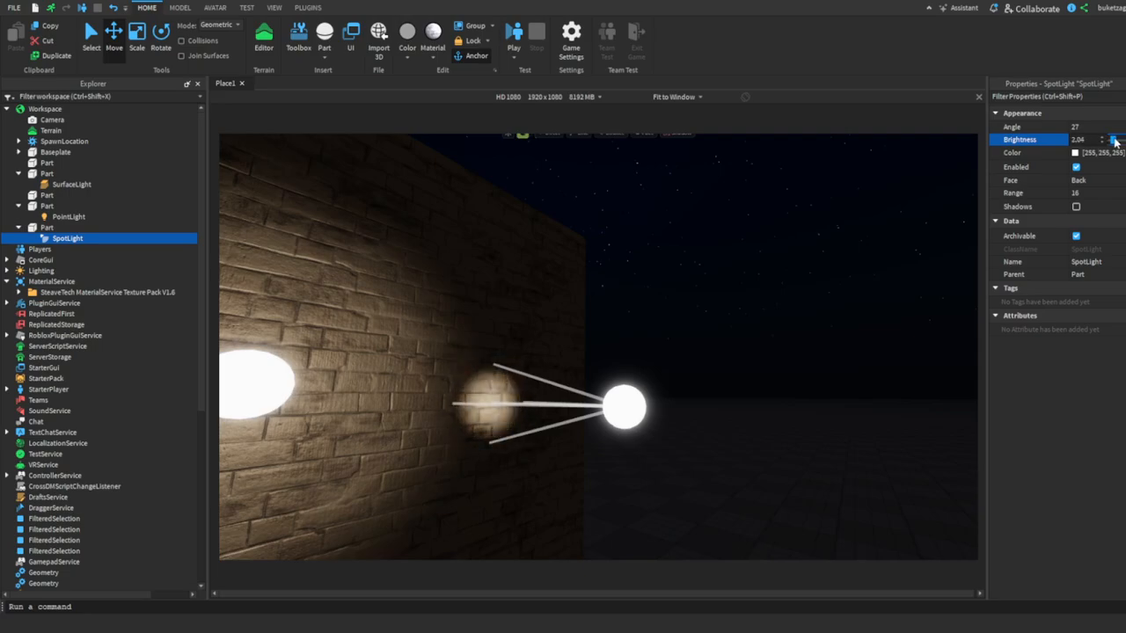
Move the SpotLight sphere about 12.97 studs farther out from the second wall.
{"action": "right_click_drag", "start_coordinate": [889, 176], "coordinate": [812, 234]}
{"action": "key", "text": "d"}
{"action": "key", "text": "s"}
{"action": "key", "text": "a"}
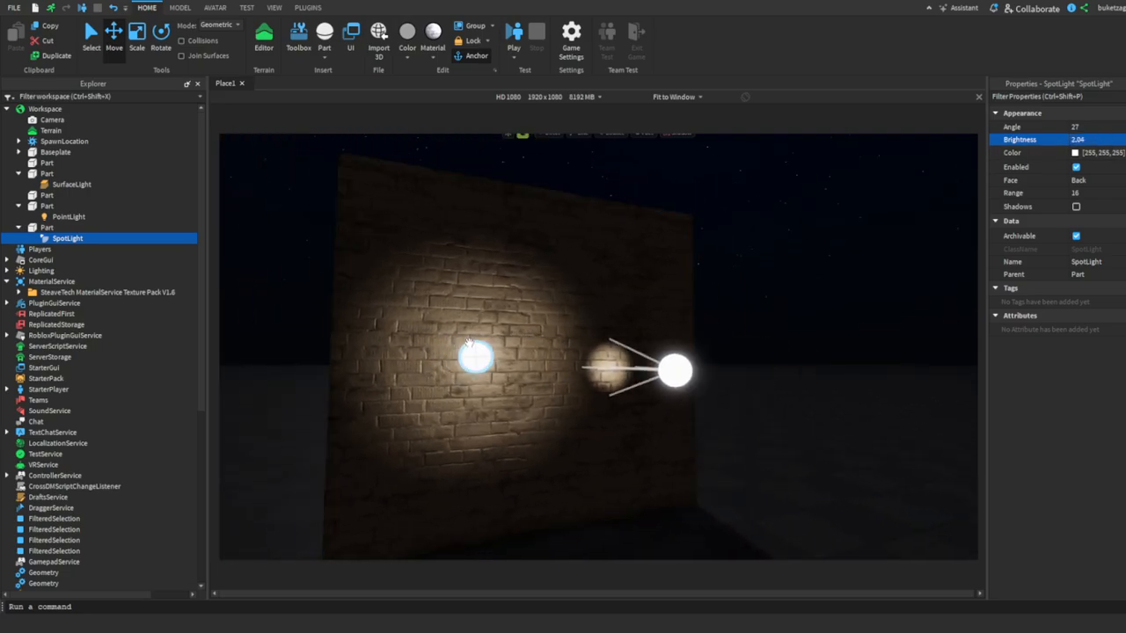
{"action": "left_click_drag", "start_coordinate": [676, 370], "coordinate": [840, 333]}
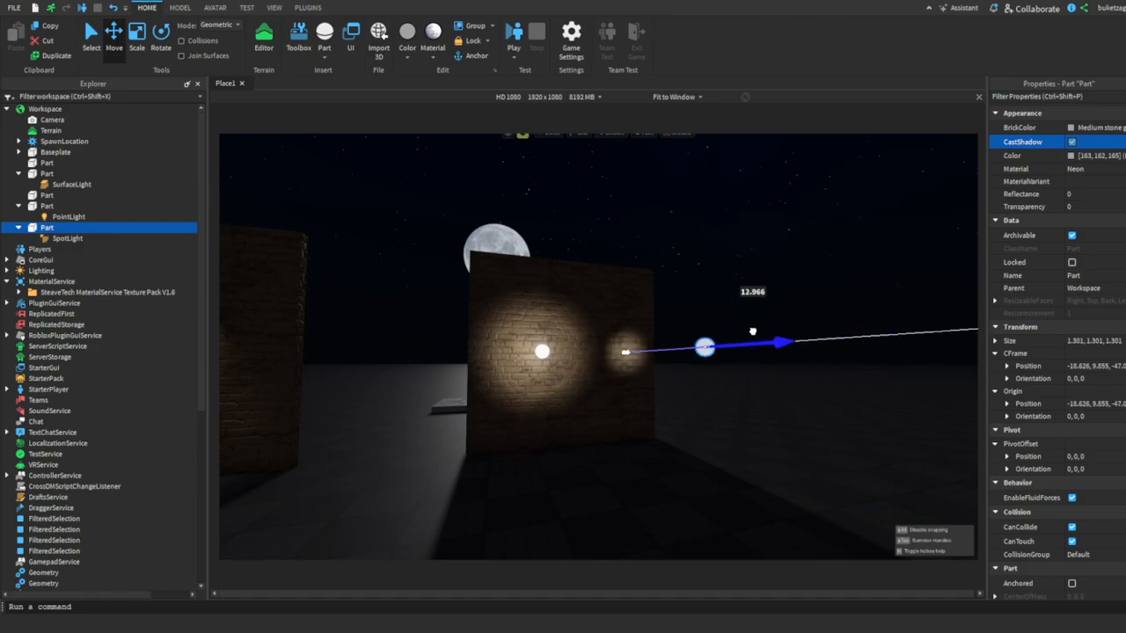
{"action": "left_click_drag", "start_coordinate": [754, 332], "coordinate": [756, 332]}
{"action": "key", "text": "w"}
{"action": "key", "text": "d"}
{"action": "right_click_drag", "start_coordinate": [756, 332], "coordinate": [756, 331]}
{"action": "key", "text": "a"}
{"action": "left_click", "coordinate": [755, 332]}
Select both walls, the light bar, both spheres and the spawn location together, and start a playtest.
{"action": "scroll", "coordinate": [756, 332], "scroll_direction": "down", "scroll_amount": 5}
{"action": "left_click_drag", "start_coordinate": [481, 244], "coordinate": [783, 427]}
{"action": "key", "text": "d"}
{"action": "key", "text": "w"}
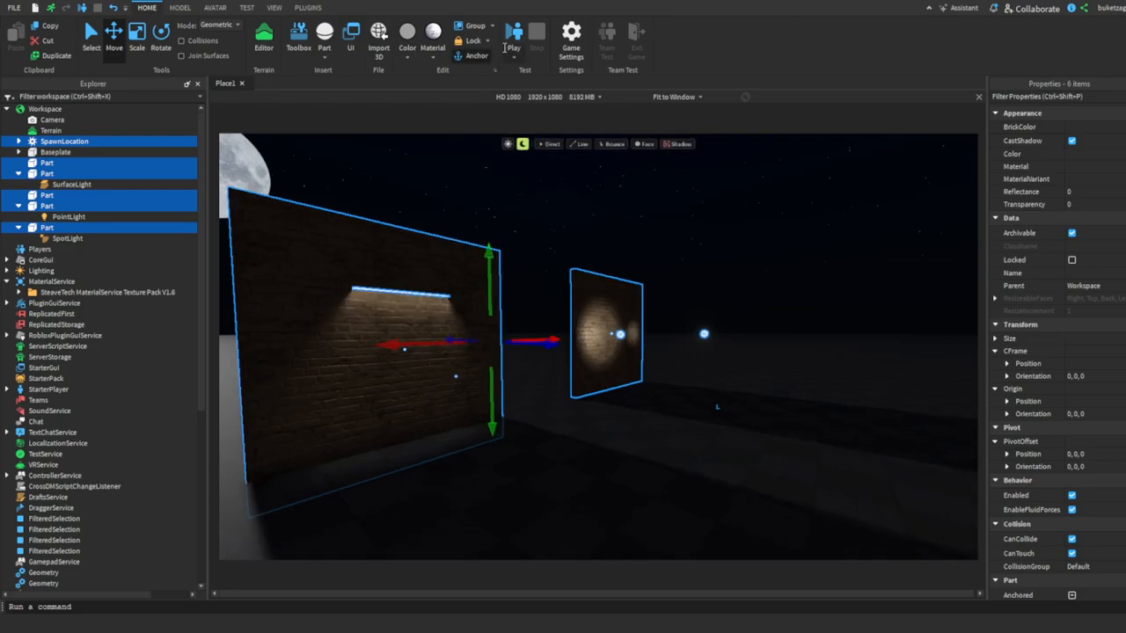
{"action": "left_click", "coordinate": [510, 44]}
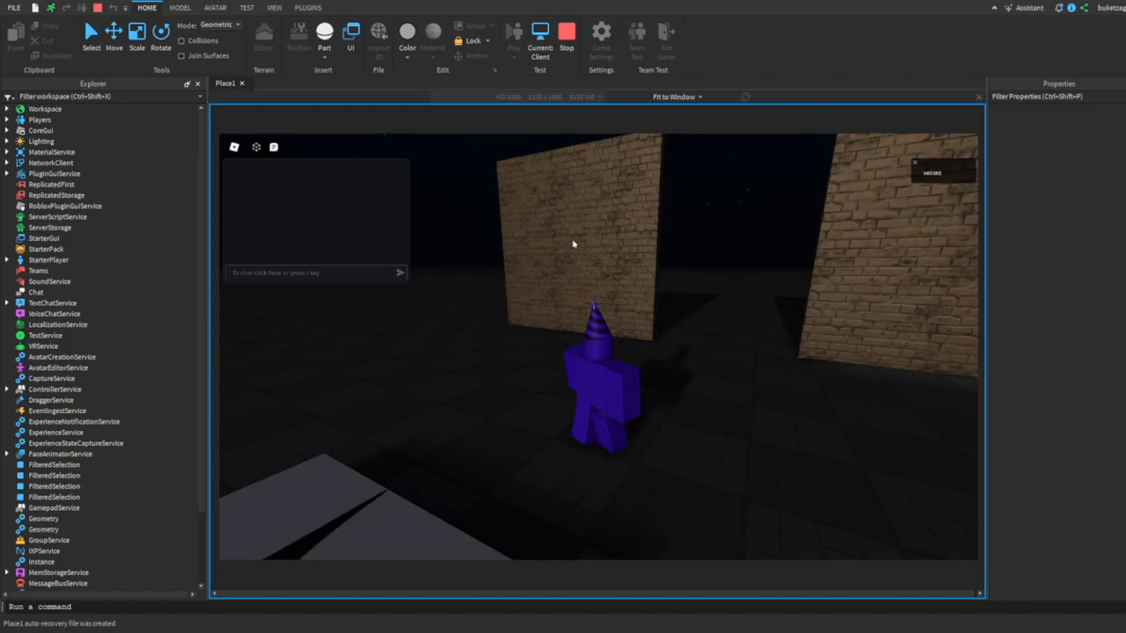
Walk the character along both lit walls to examine the bricks and light falloff up close, and end the playtest.
{"action": "key", "text": "w"}
{"action": "right_click_drag", "start_coordinate": [573, 245], "coordinate": [574, 245]}
{"action": "key", "text": "w"}
{"action": "scroll", "coordinate": [573, 244], "scroll_direction": "up", "scroll_amount": 5}
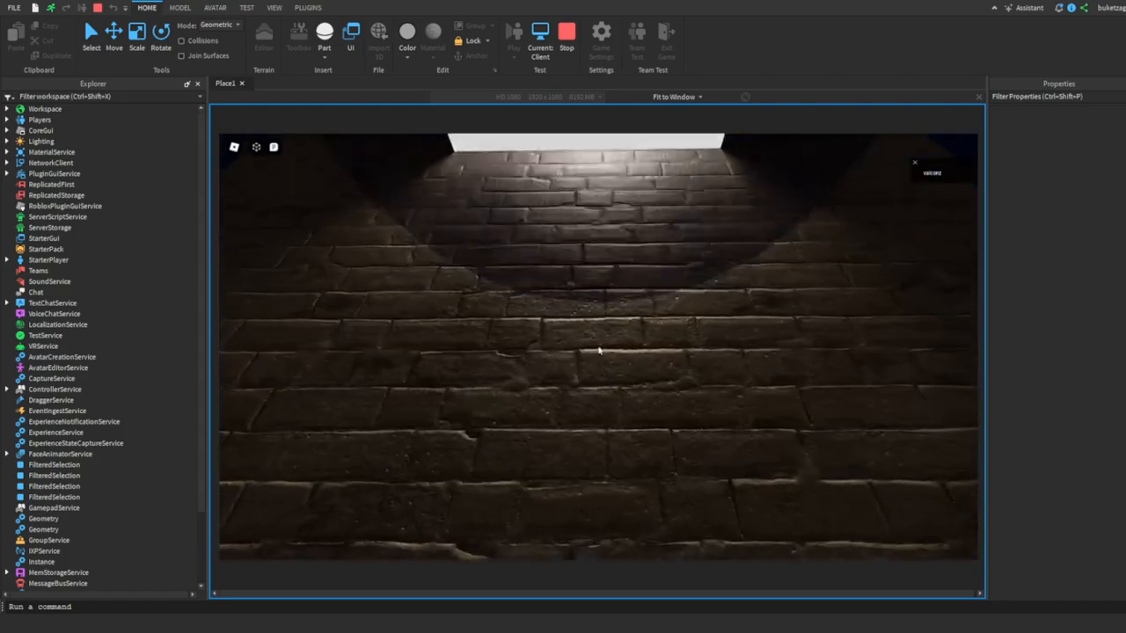
{"action": "key", "text": "a"}
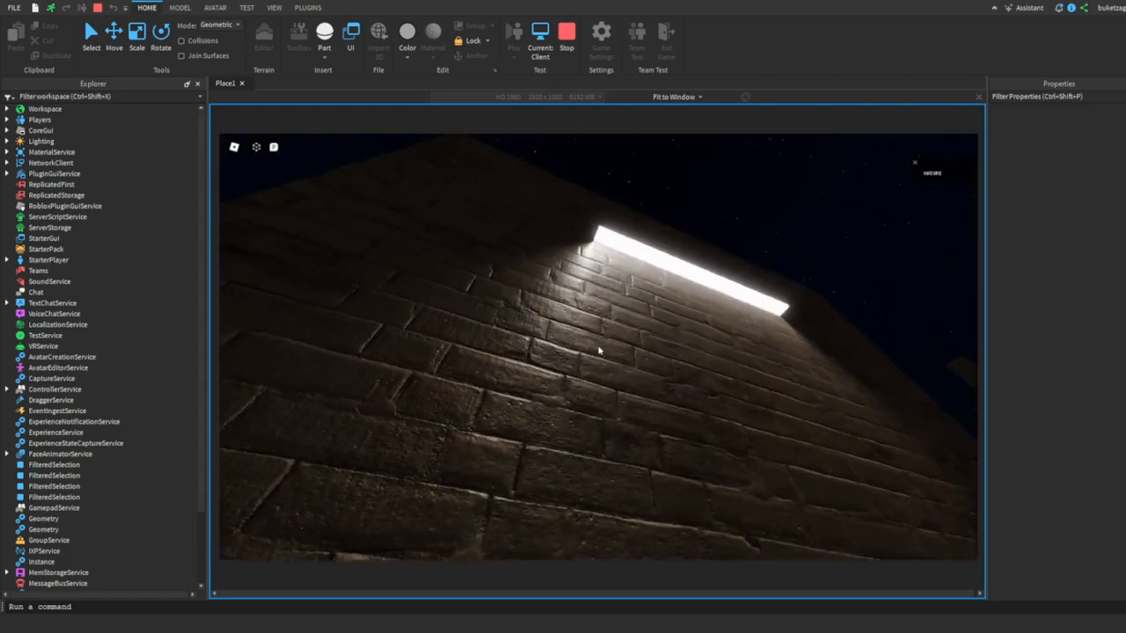
{"action": "key", "text": "w"}
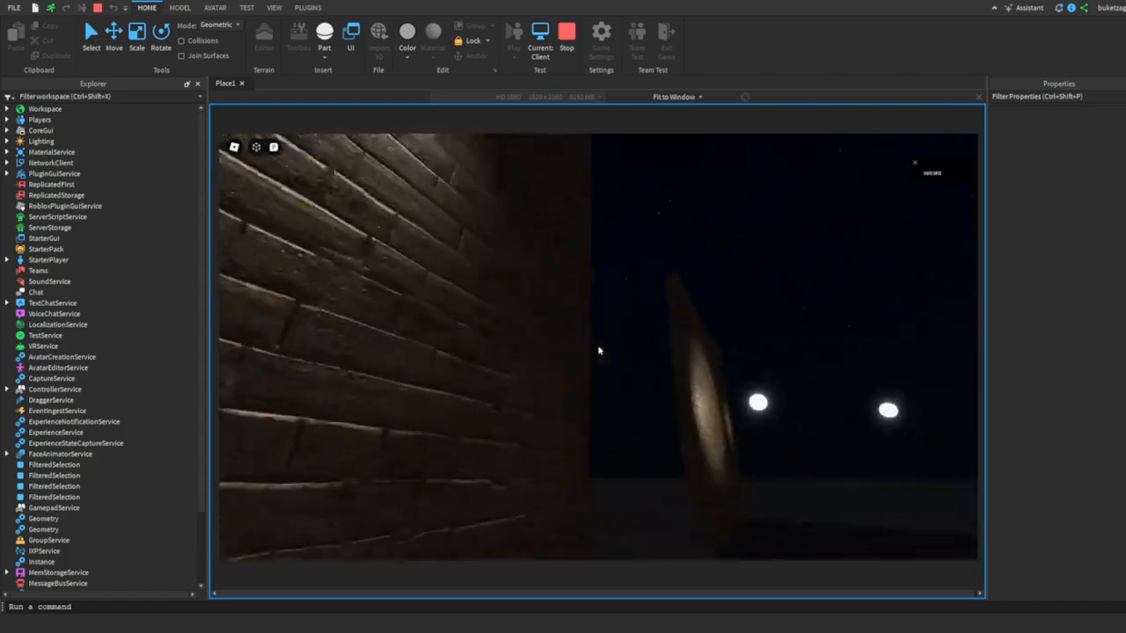
{"action": "key", "text": "d"}
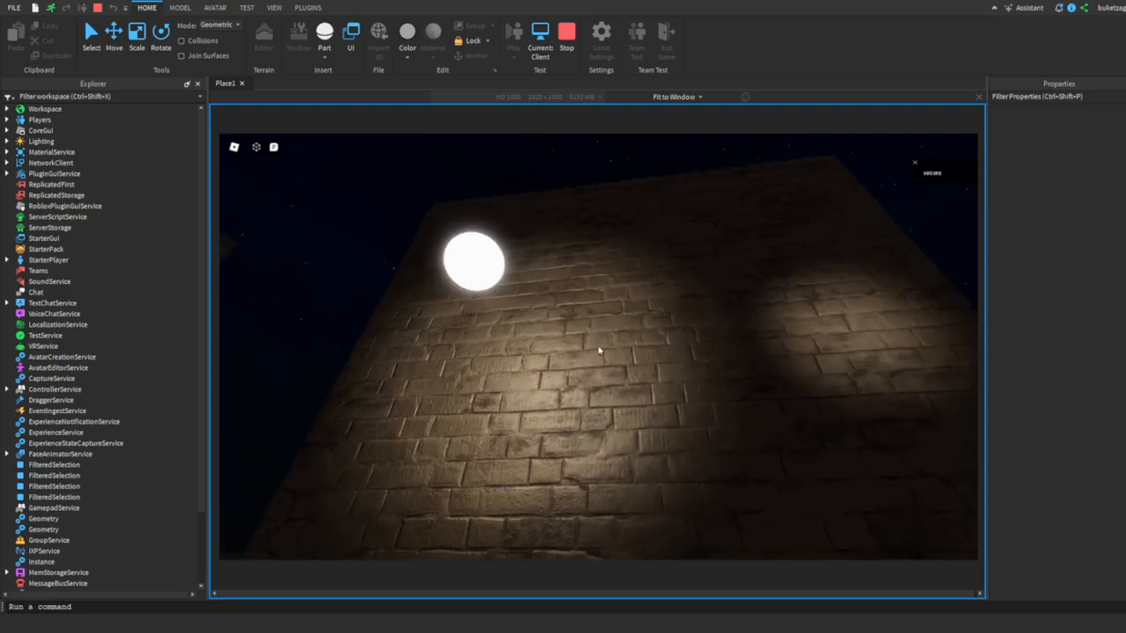
{"action": "scroll", "coordinate": [598, 351], "scroll_direction": "down", "scroll_amount": 5}
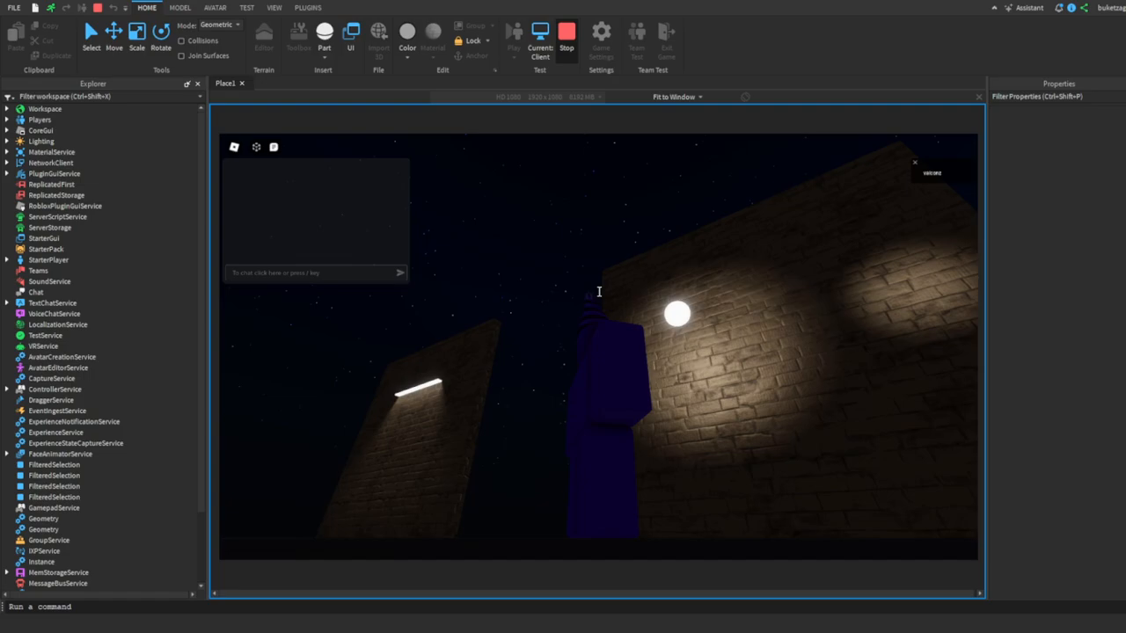
{"action": "right_click_drag", "start_coordinate": [603, 296], "coordinate": [603, 294]}
{"action": "key", "text": "w"}
{"action": "key", "text": "s"}
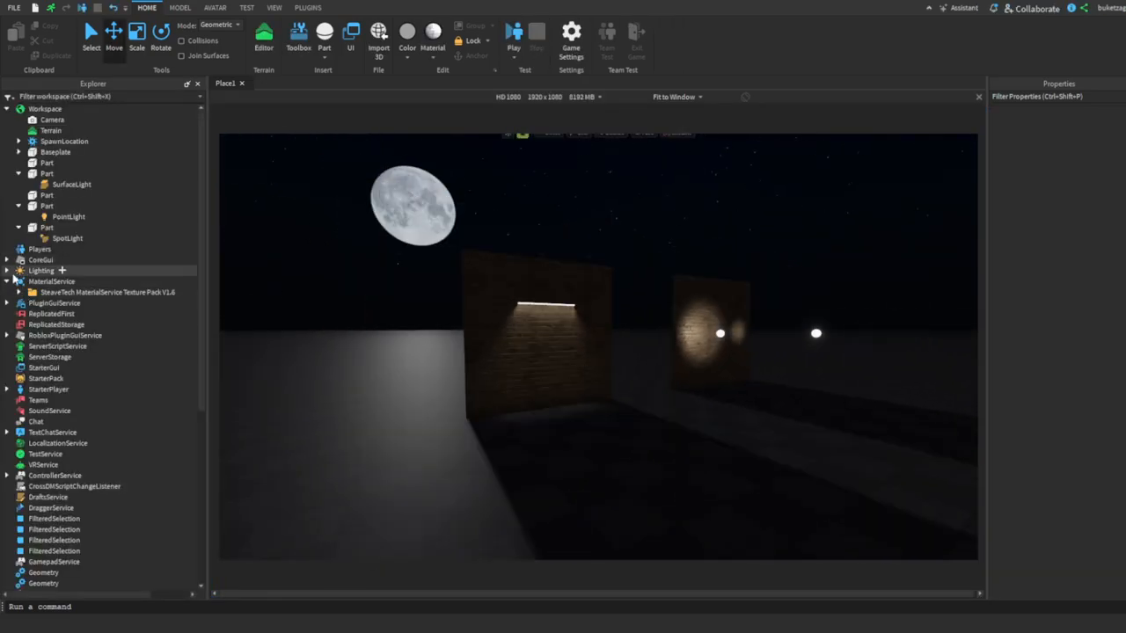
Expand and select the Lighting service, and examine both lit walls from different distances.
{"action": "left_click", "coordinate": [7, 271]}
{"action": "left_click", "coordinate": [25, 273]}
{"action": "key", "text": "a"}
{"action": "right_click_drag", "start_coordinate": [557, 350], "coordinate": [557, 345]}
{"action": "key", "text": "d"}
{"action": "key", "text": "d"}
{"action": "right_click_drag", "start_coordinate": [834, 260], "coordinate": [834, 260]}
{"action": "key", "text": "w"}
{"action": "key", "text": "s"}
{"action": "key", "text": "d"}
{"action": "key", "text": "d"}
{"action": "key", "text": "a"}
{"action": "key", "text": "s"}
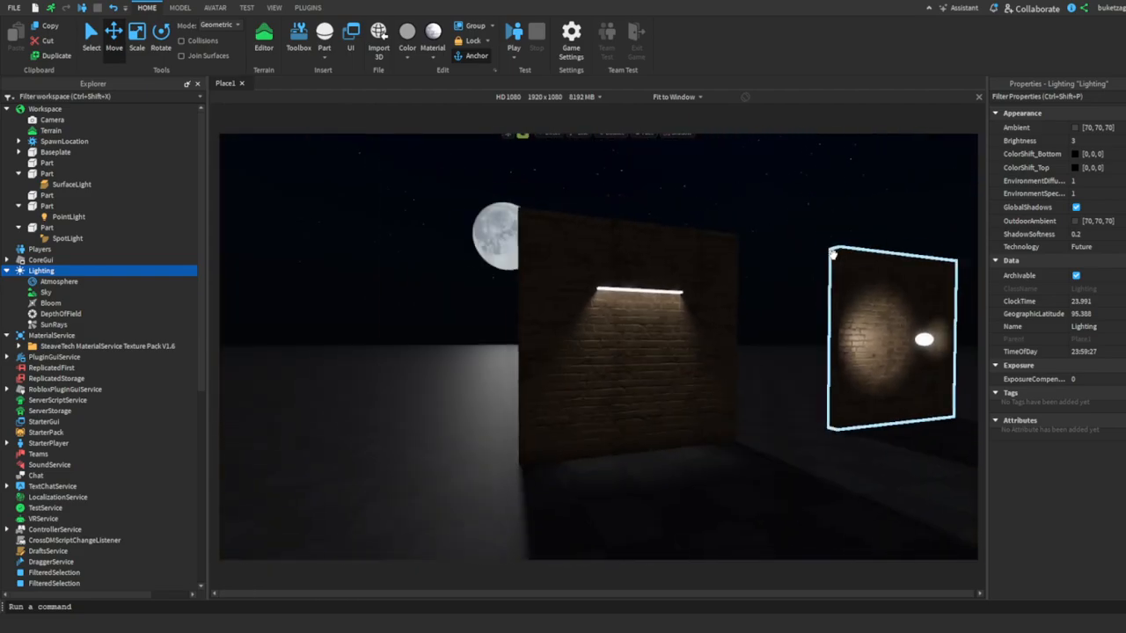
{"action": "key", "text": "a"}
{"action": "key", "text": "d"}
{"action": "key", "text": "w"}
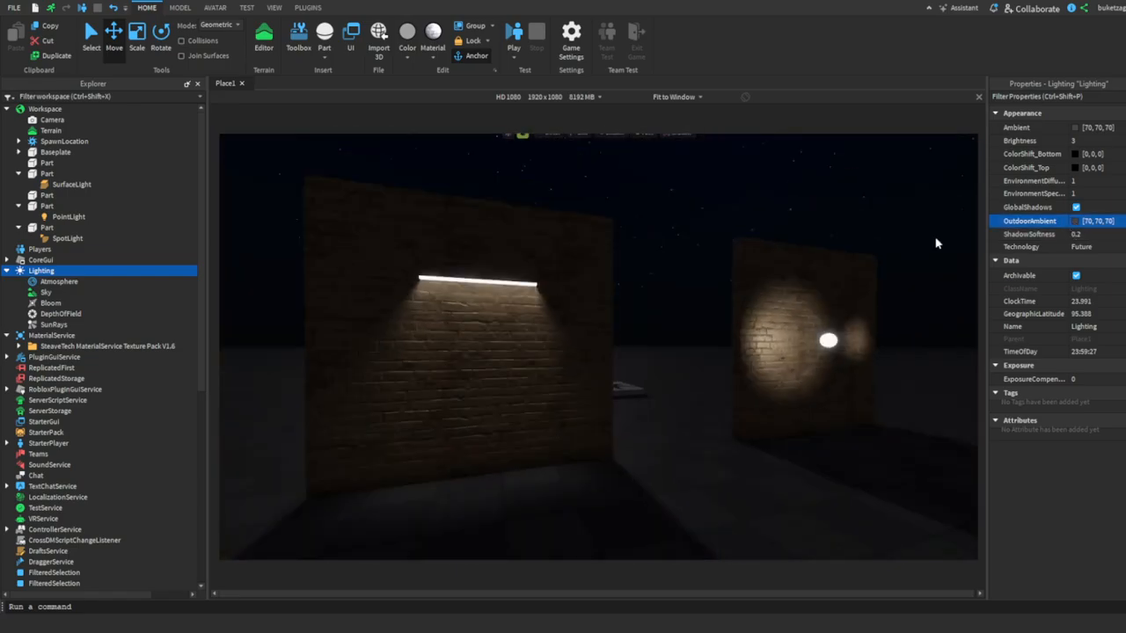
Darken Lighting's OutdoorAmbient color to 6, 6, 6.
{"action": "left_click_drag", "start_coordinate": [717, 324], "coordinate": [718, 454]}
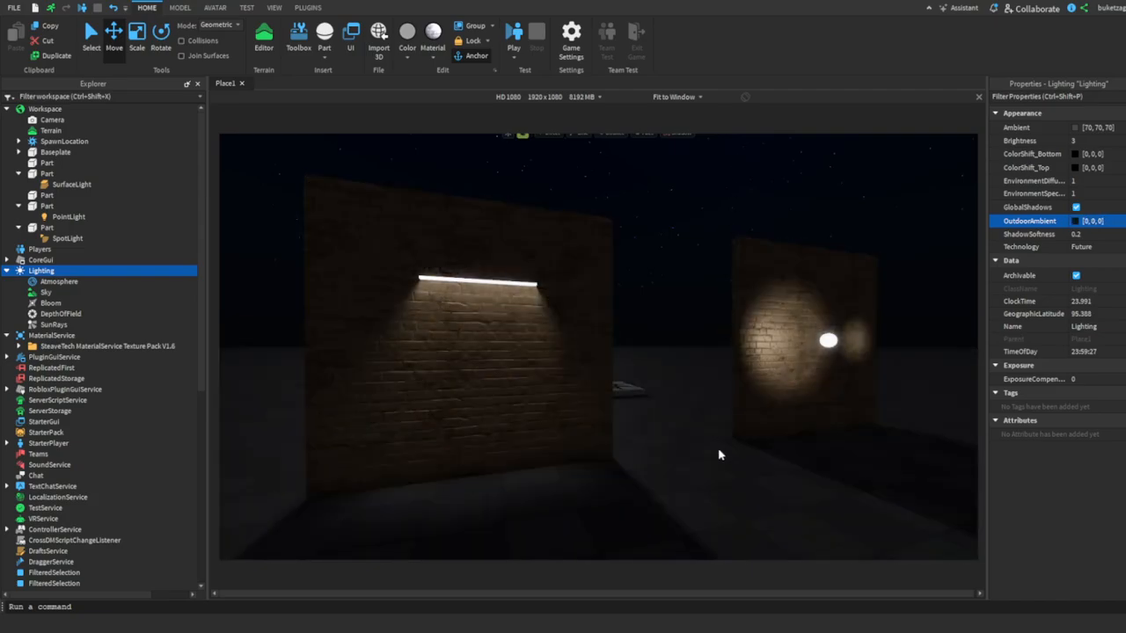
{"action": "left_click_drag", "start_coordinate": [718, 396], "coordinate": [723, 288]}
{"action": "left_click_drag", "start_coordinate": [715, 295], "coordinate": [725, 325]}
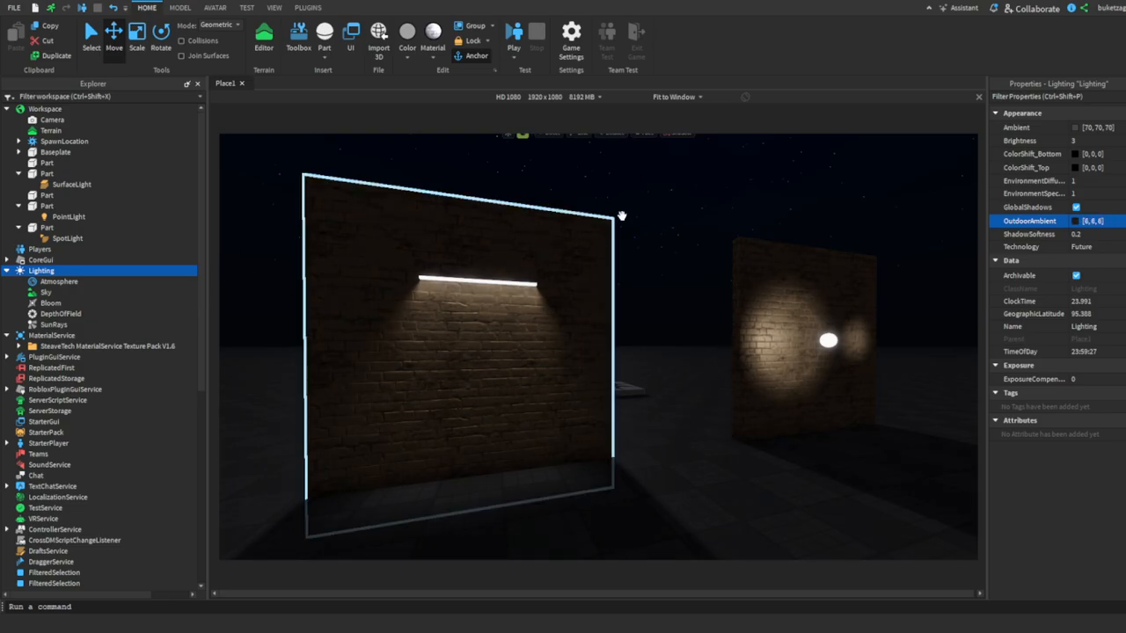
Set Lighting's Ambient color to 0, 0, 0 and its ShadowSoftness to 0.
{"action": "left_click_drag", "start_coordinate": [716, 313], "coordinate": [712, 343]}
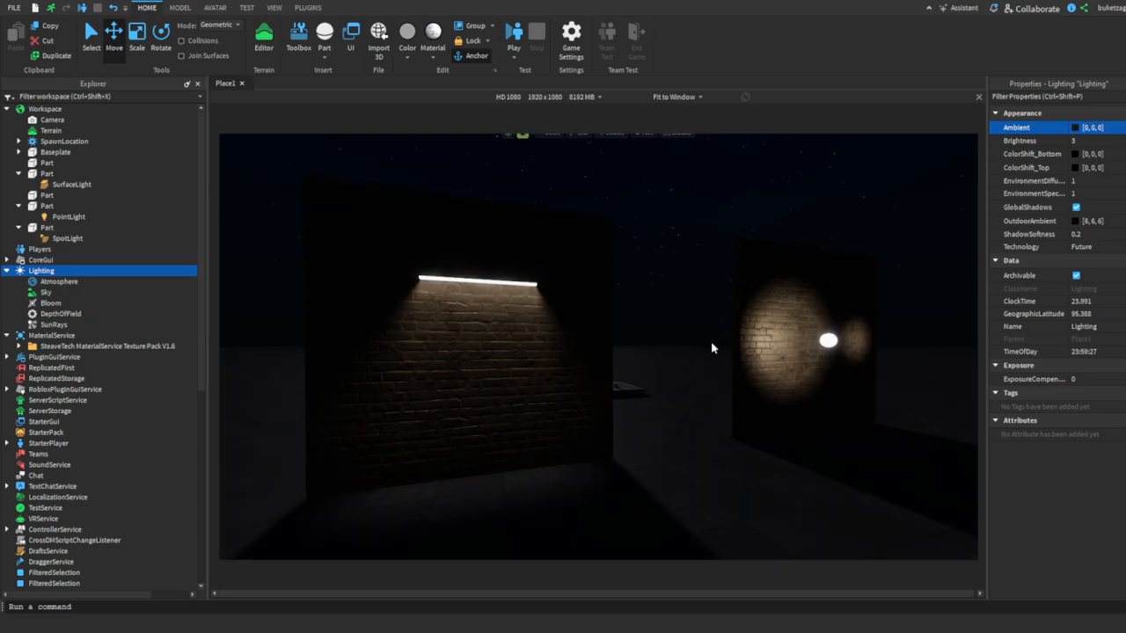
{"action": "right_click_drag", "start_coordinate": [650, 430], "coordinate": [650, 432]}
{"action": "right_click_drag", "start_coordinate": [804, 329], "coordinate": [804, 329]}
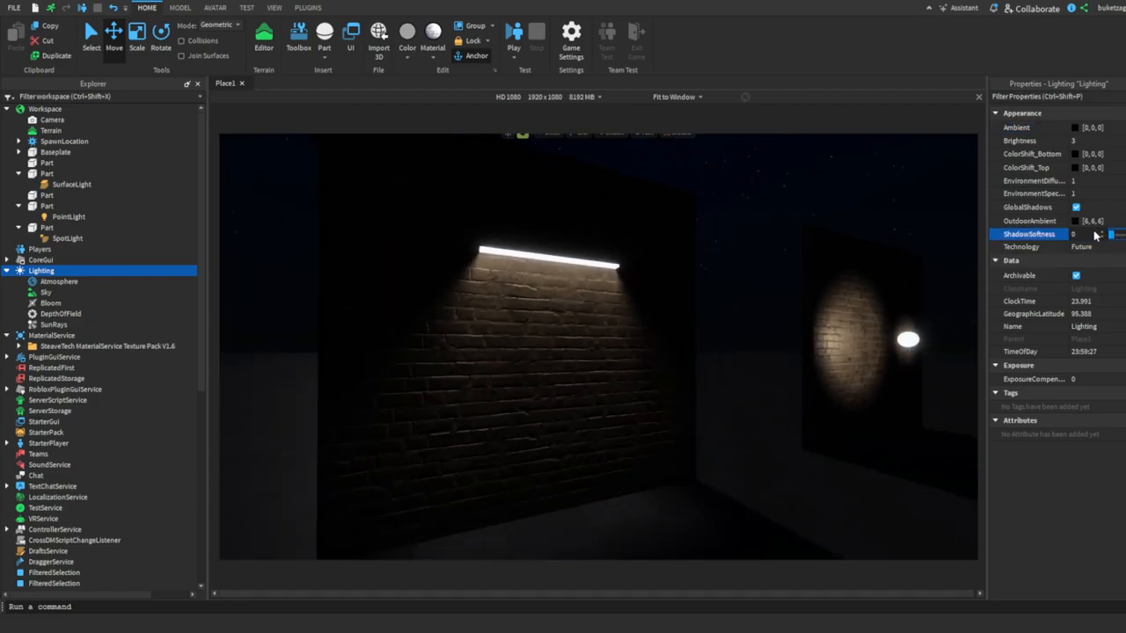
Check the shadows around the lit walls and set Lighting's ExposureCompensation to 0.05.
{"action": "right_click_drag", "start_coordinate": [776, 326], "coordinate": [804, 326]}
{"action": "right_click_drag", "start_coordinate": [867, 355], "coordinate": [913, 338]}
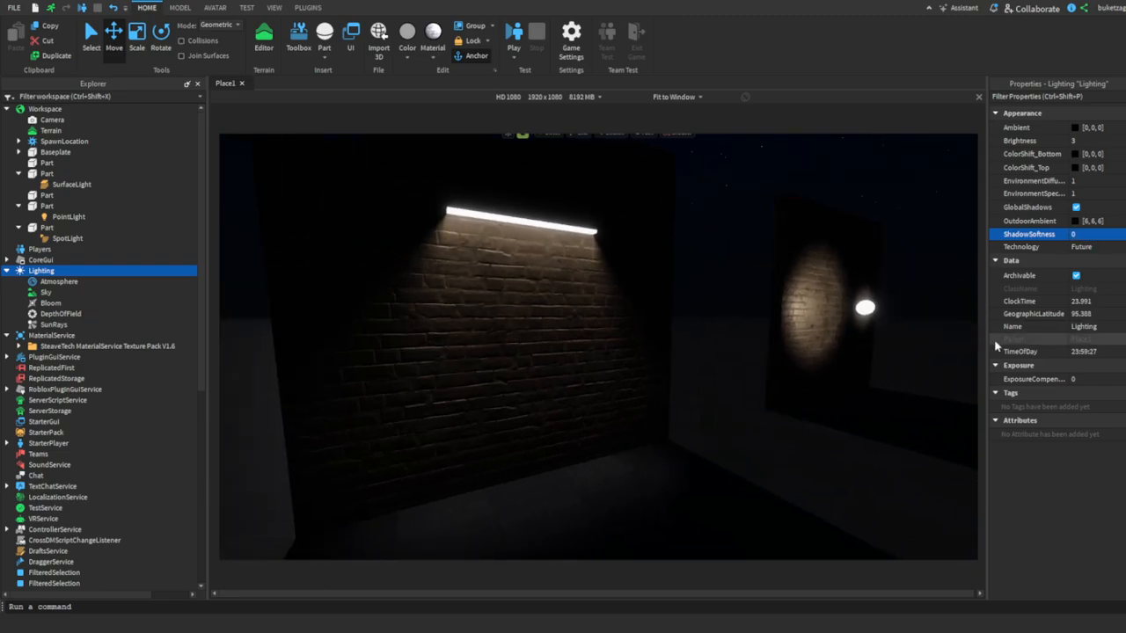
{"action": "left_click", "coordinate": [1115, 379]}
{"action": "left_click_drag", "start_coordinate": [1124, 379], "coordinate": [1115, 379]}
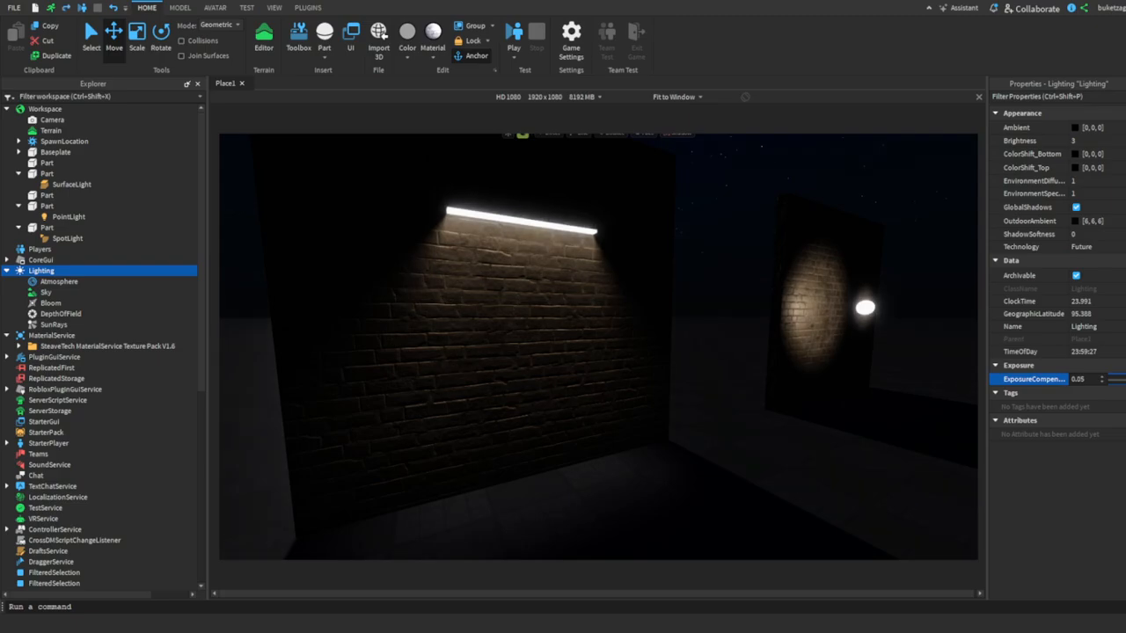
Look through Lighting's Atmosphere, Sky, Bloom and SunRays objects and review the night scene around the lit walls.
{"action": "right_click_drag", "start_coordinate": [575, 360], "coordinate": [575, 359]}
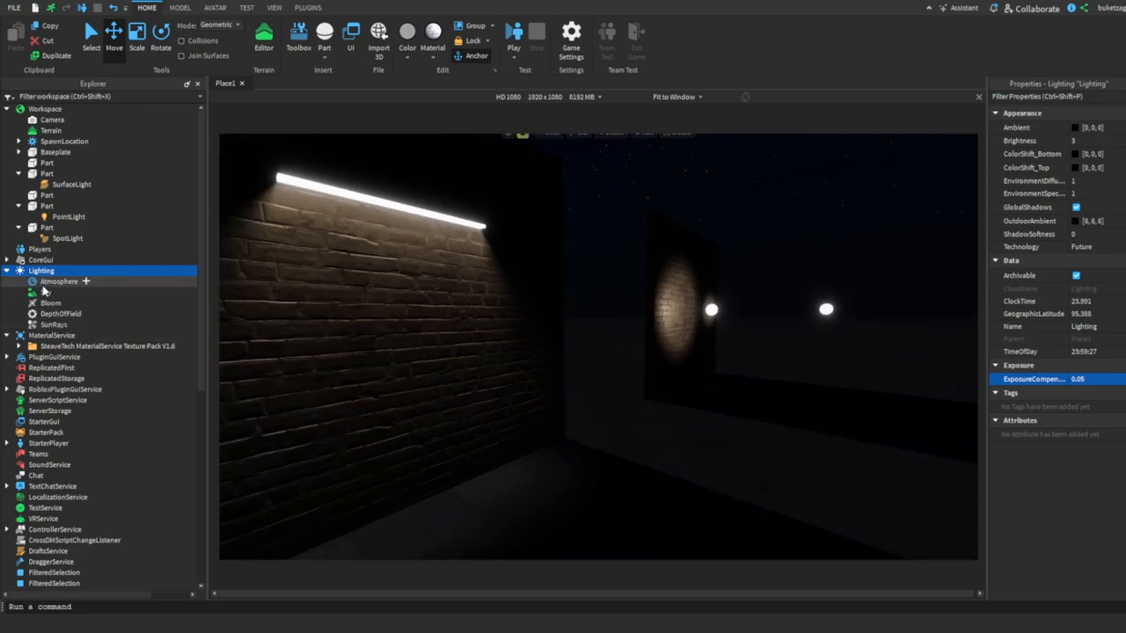
{"action": "left_click", "coordinate": [41, 283]}
{"action": "left_click", "coordinate": [35, 294]}
{"action": "left_click", "coordinate": [53, 304]}
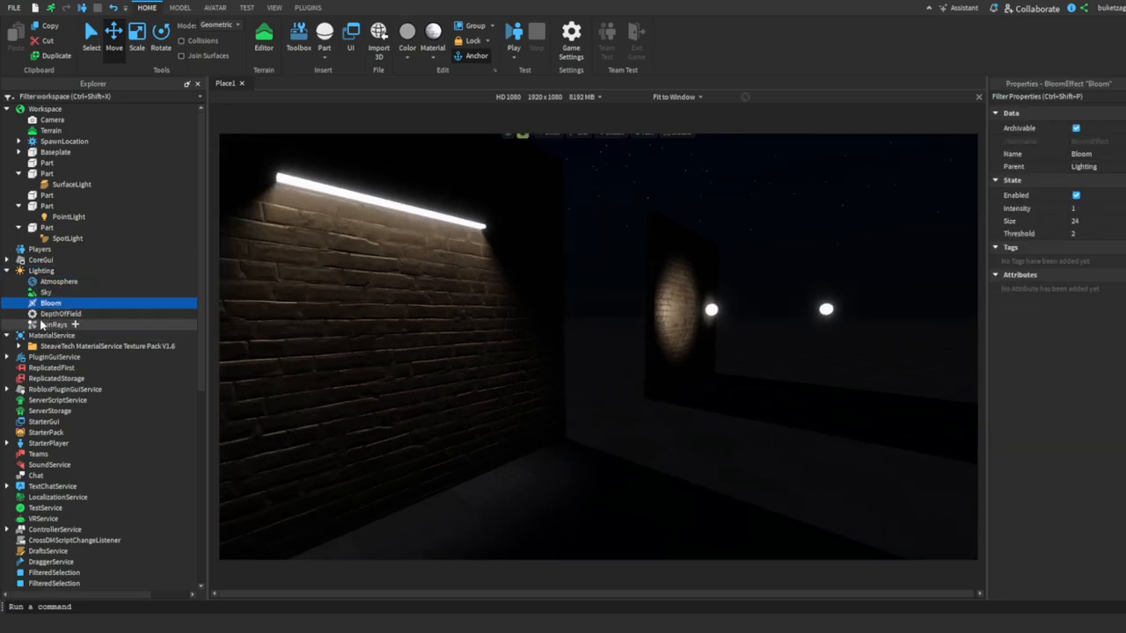
{"action": "left_click", "coordinate": [42, 327], "text": "shift"}
{"action": "right_click_drag", "start_coordinate": [362, 322], "coordinate": [362, 322]}
Add a ColorCorrection effect to the Lighting service and select it.
{"action": "left_click", "coordinate": [62, 272]}
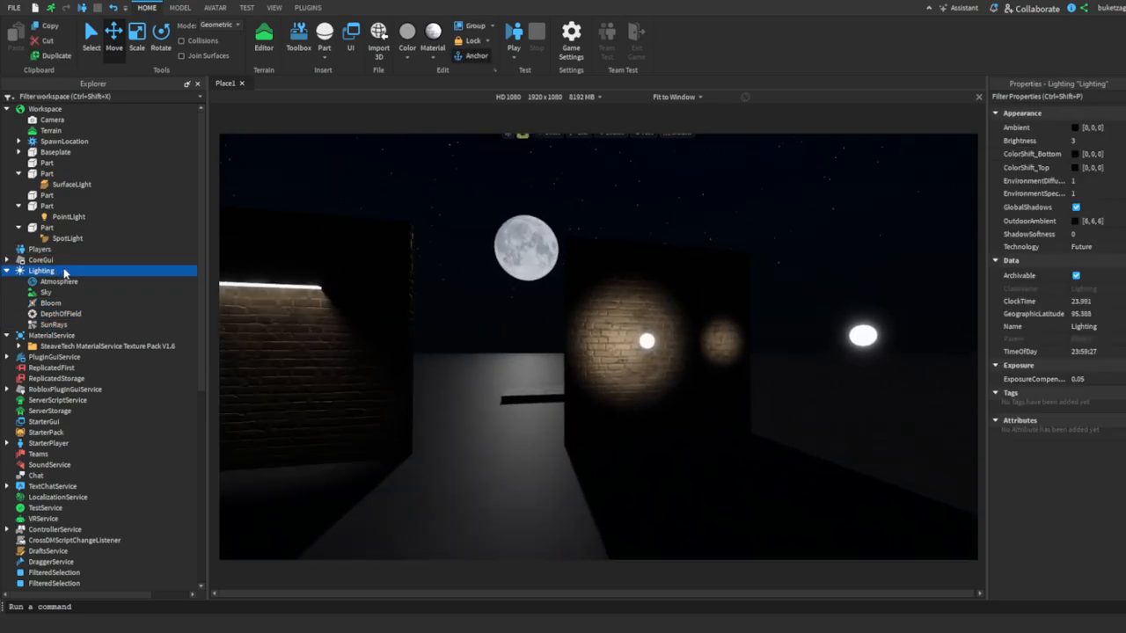
{"action": "left_click", "coordinate": [66, 306]}
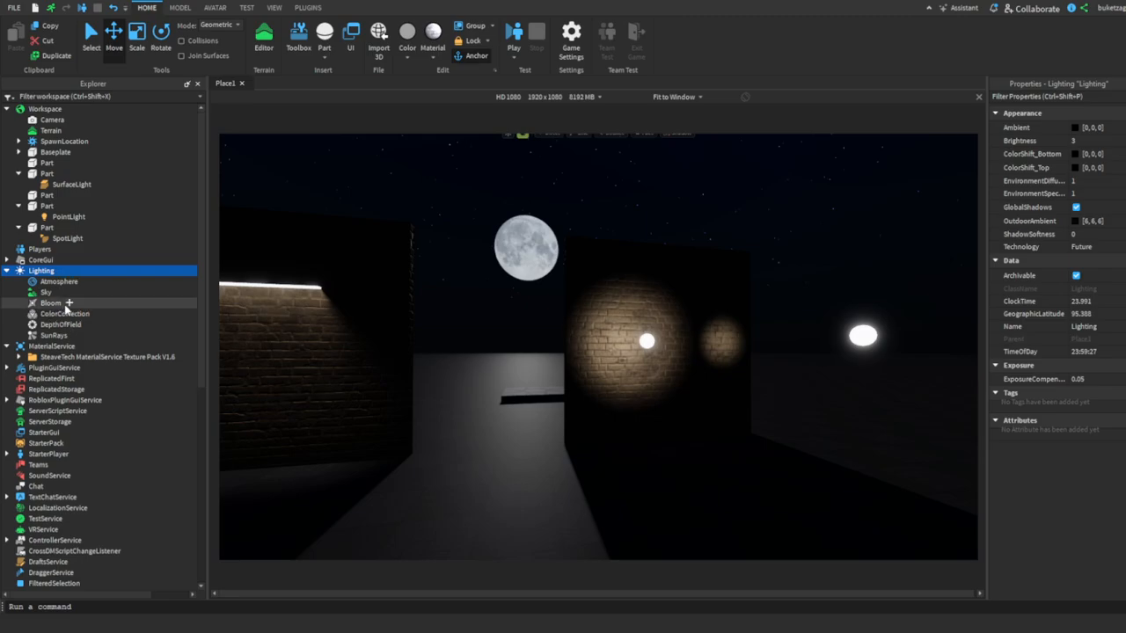
{"action": "left_click", "coordinate": [58, 314]}
{"action": "right_click_drag", "start_coordinate": [533, 321], "coordinate": [533, 321]}
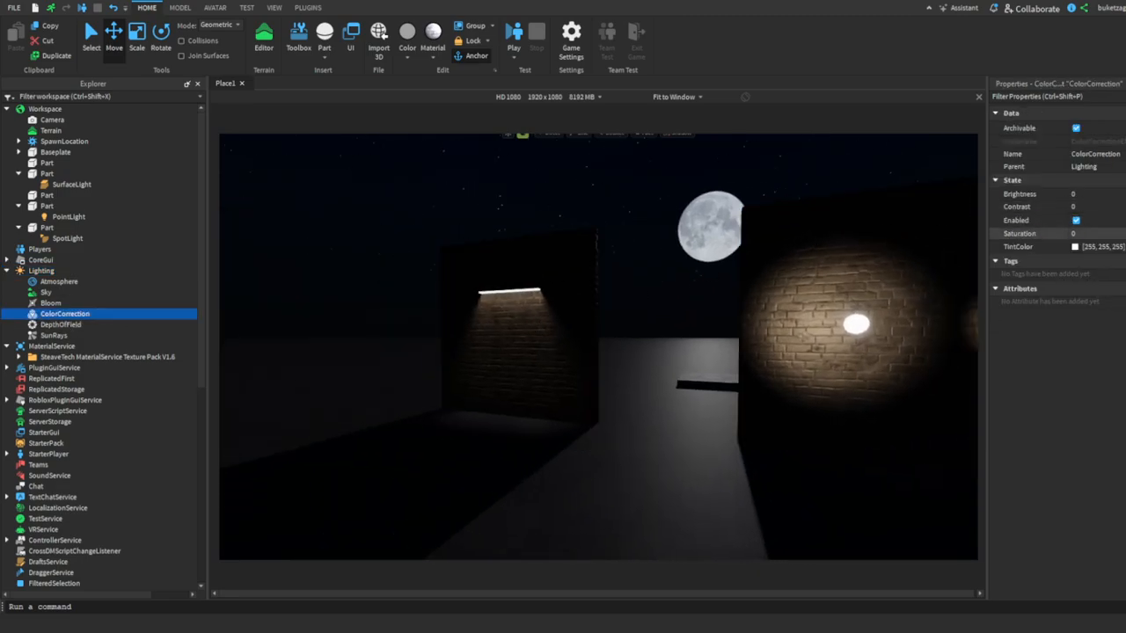
Set the ColorCorrection's Saturation to 0.5, Brightness to -0.08 and Contrast to 0, checking the scene.
{"action": "left_click", "coordinate": [1105, 222]}
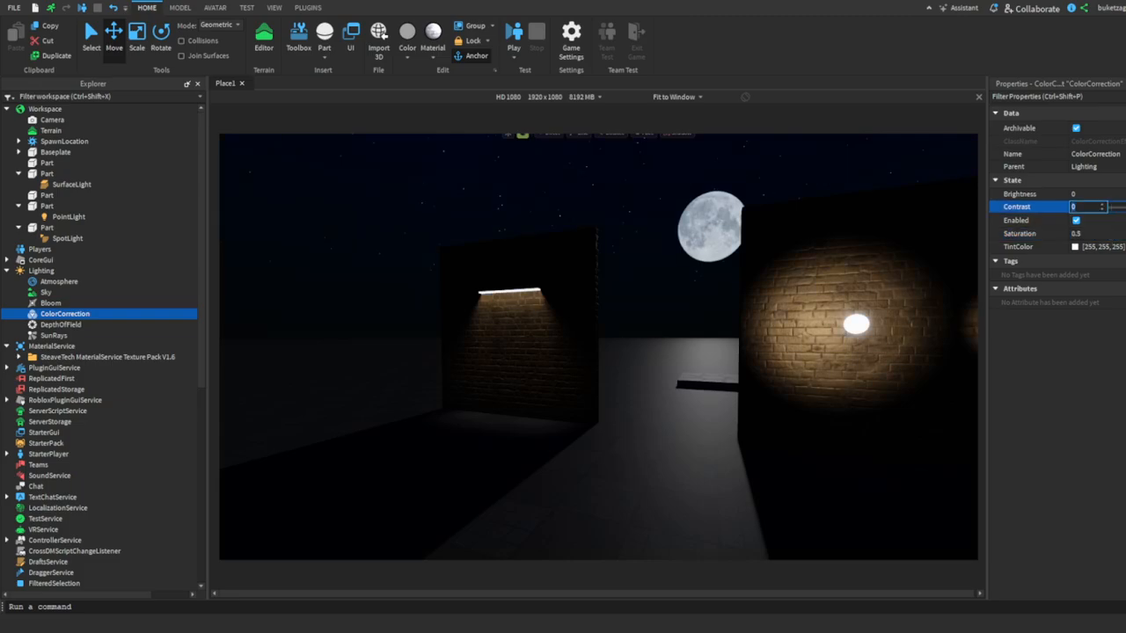
{"action": "left_click_drag", "start_coordinate": [1125, 208], "coordinate": [1120, 201]}
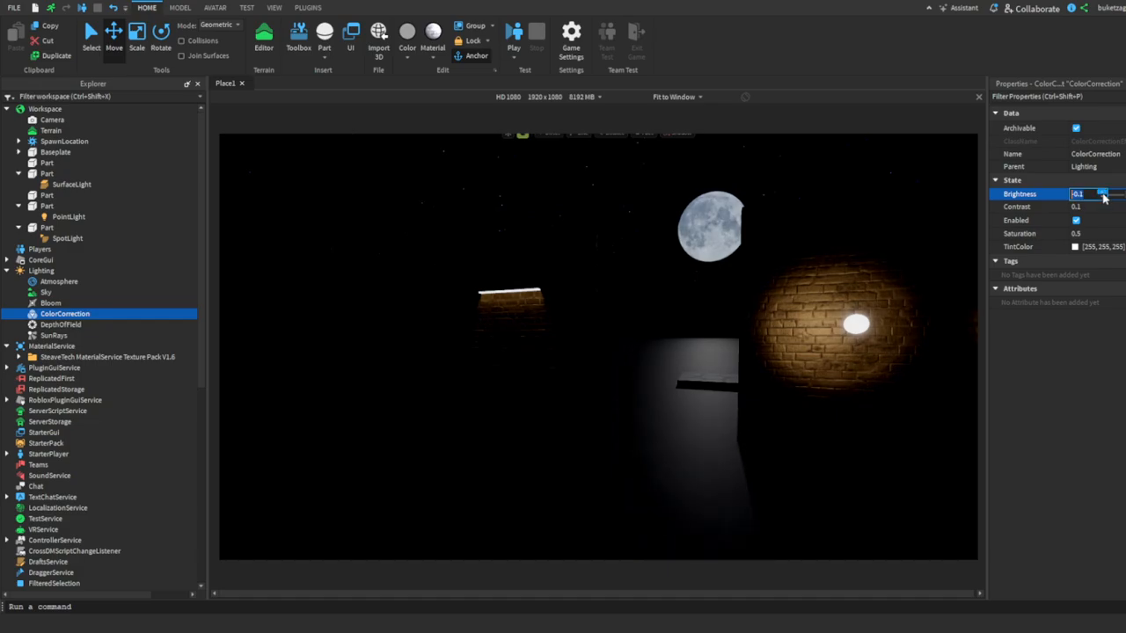
{"action": "left_click_drag", "start_coordinate": [1125, 207], "coordinate": [1122, 208]}
{"action": "key", "text": "w"}
{"action": "right_click_drag", "start_coordinate": [935, 242], "coordinate": [935, 243]}
{"action": "key", "text": "s"}
{"action": "key", "text": "w"}
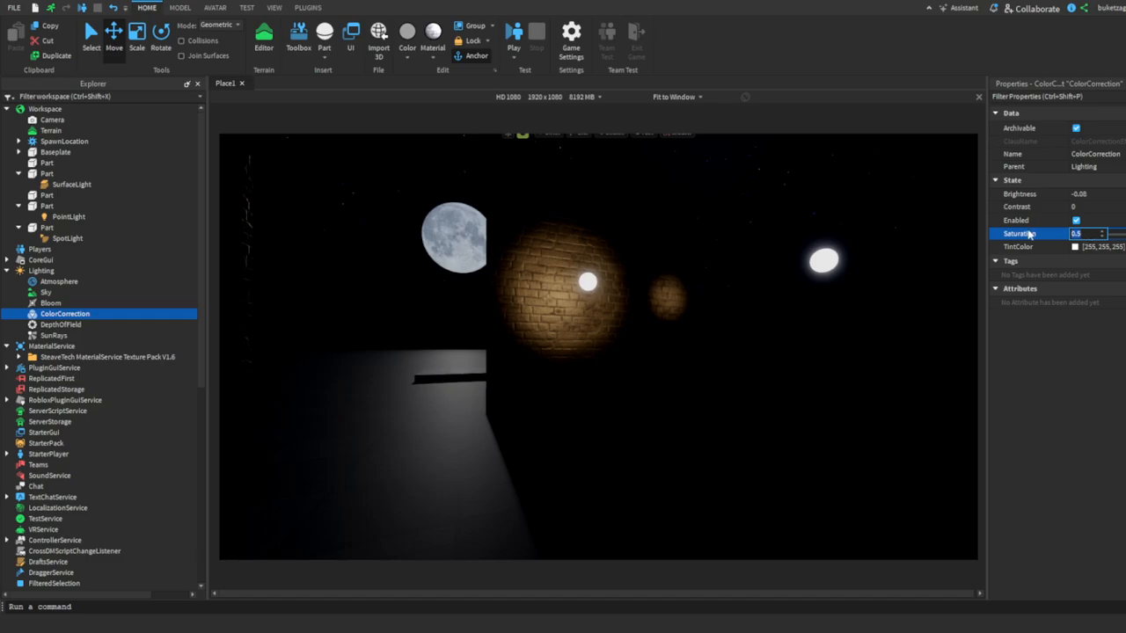
Inspect the lit bricks up close and try raising the ColorCorrection's Saturation to 0.99.
{"action": "key", "text": "w"}
{"action": "right_click_drag", "start_coordinate": [586, 252], "coordinate": [587, 256]}
{"action": "key", "text": "s"}
{"action": "key", "text": "w"}
{"action": "right_click_drag", "start_coordinate": [541, 258], "coordinate": [907, 238]}
{"action": "key", "text": "s"}
{"action": "key", "text": "w"}
{"action": "left_click", "coordinate": [1121, 236]}
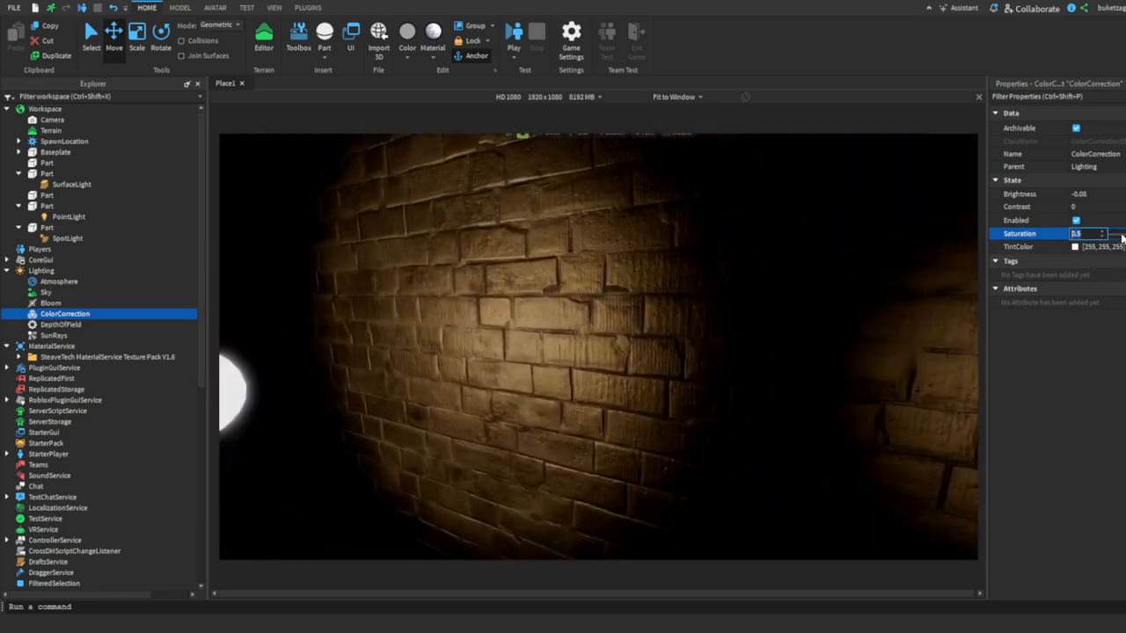
{"action": "type", "text": "1"}
{"action": "key", "text": "Return"}
Examine the brick walls and light sources under the raised saturation from several distances.
{"action": "mouse_move", "coordinate": [801, 269]}
{"action": "right_mouse_down"}
{"action": "mouse_move", "coordinate": [789, 269]}
{"action": "mouse_move", "coordinate": [801, 269]}
{"action": "right_mouse_up"}
{"action": "key", "text": "w"}
{"action": "key", "text": "w"}
{"action": "key", "text": "s"}
{"action": "key", "text": "w"}
{"action": "key", "text": "s"}
{"action": "key", "text": "w"}
{"action": "key", "text": "s"}
Lower the ColorCorrection's Saturation to 0.1, reduce it further to -0.3, and check the bricks.
{"action": "left_click", "coordinate": [1095, 236]}
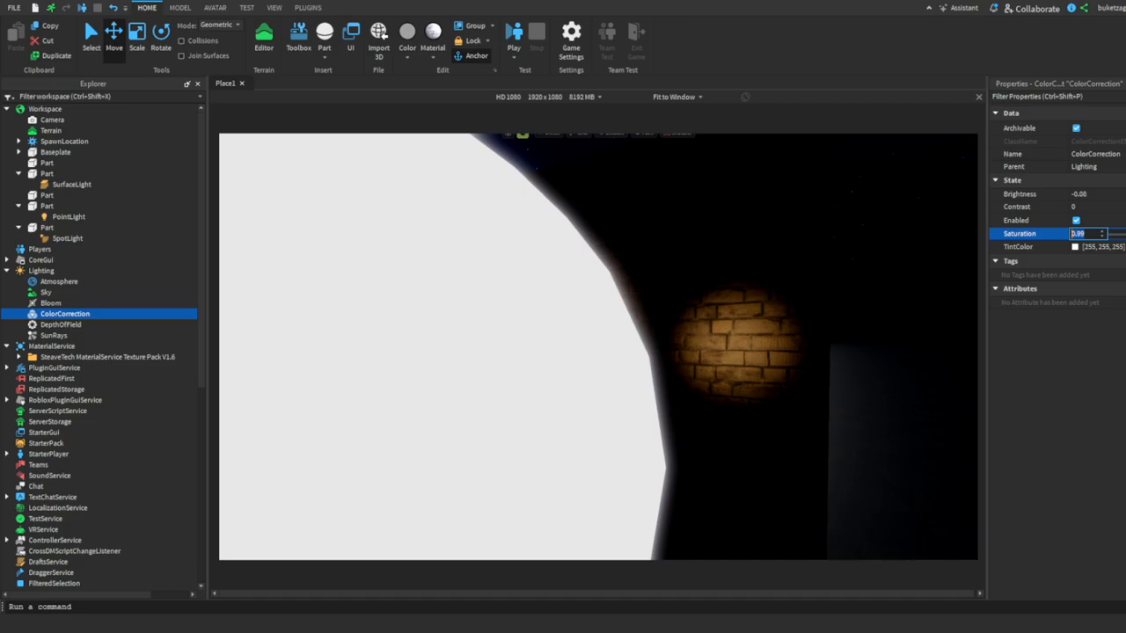
{"action": "left_click_drag", "start_coordinate": [1125, 234], "coordinate": [1122, 234]}
{"action": "key", "text": "s"}
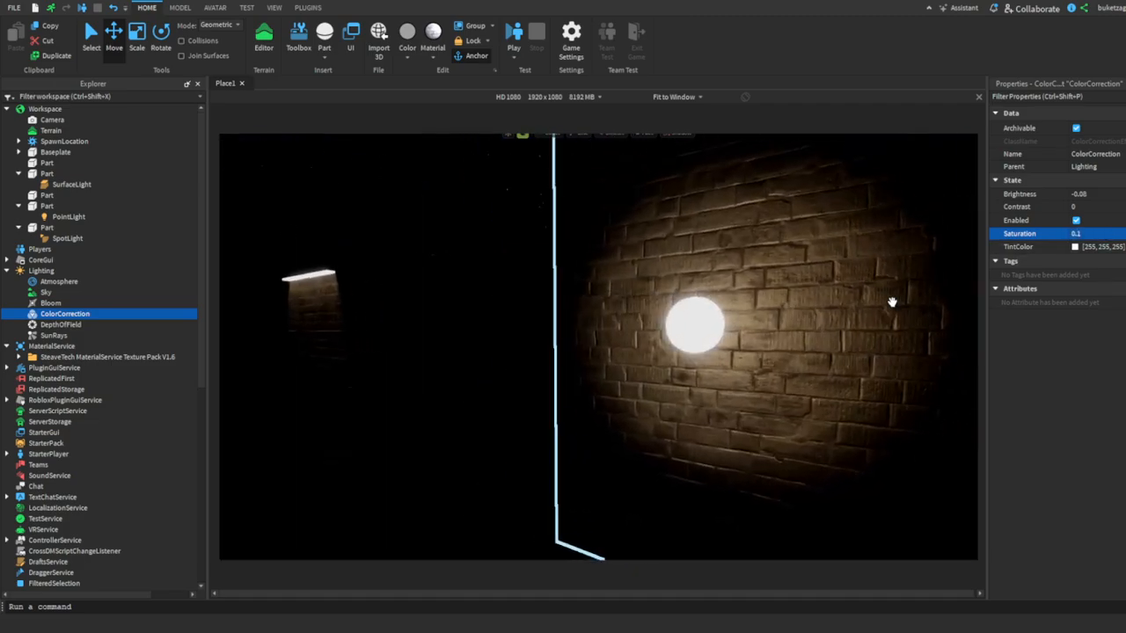
{"action": "left_click", "coordinate": [1086, 233]}
{"action": "type", "text": "-0.1"}
{"action": "key", "text": "Return"}
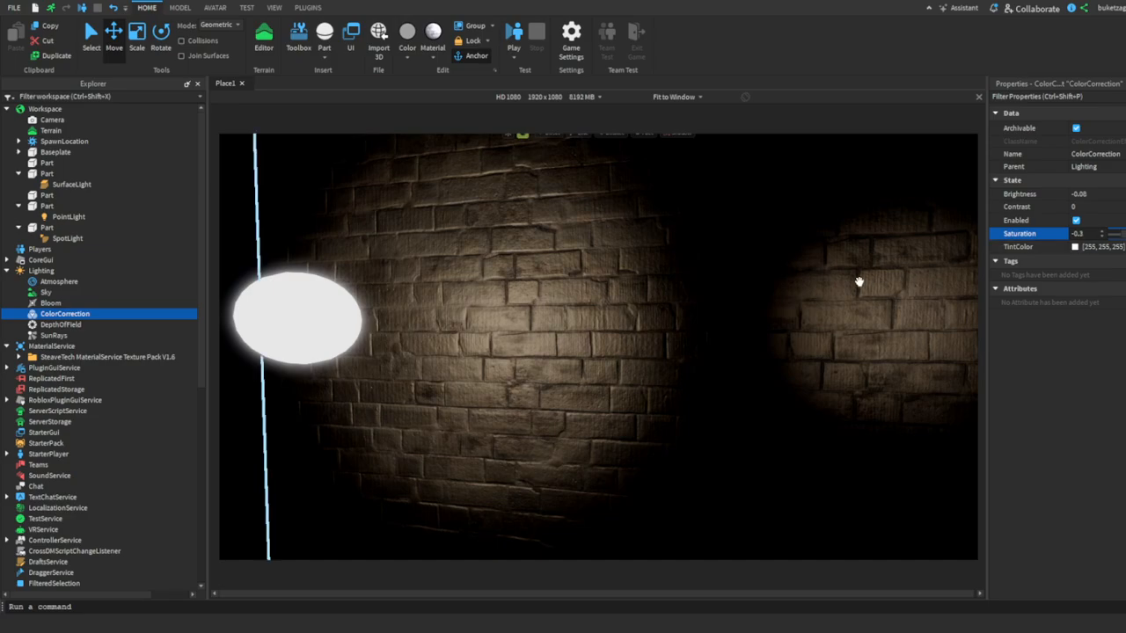
{"action": "right_click_drag", "start_coordinate": [859, 282], "coordinate": [855, 282]}
Try a cool blue ColorCorrection TintColor of 211, 240, 255 and view both walls and the moon.
{"action": "left_click", "coordinate": [1075, 248]}
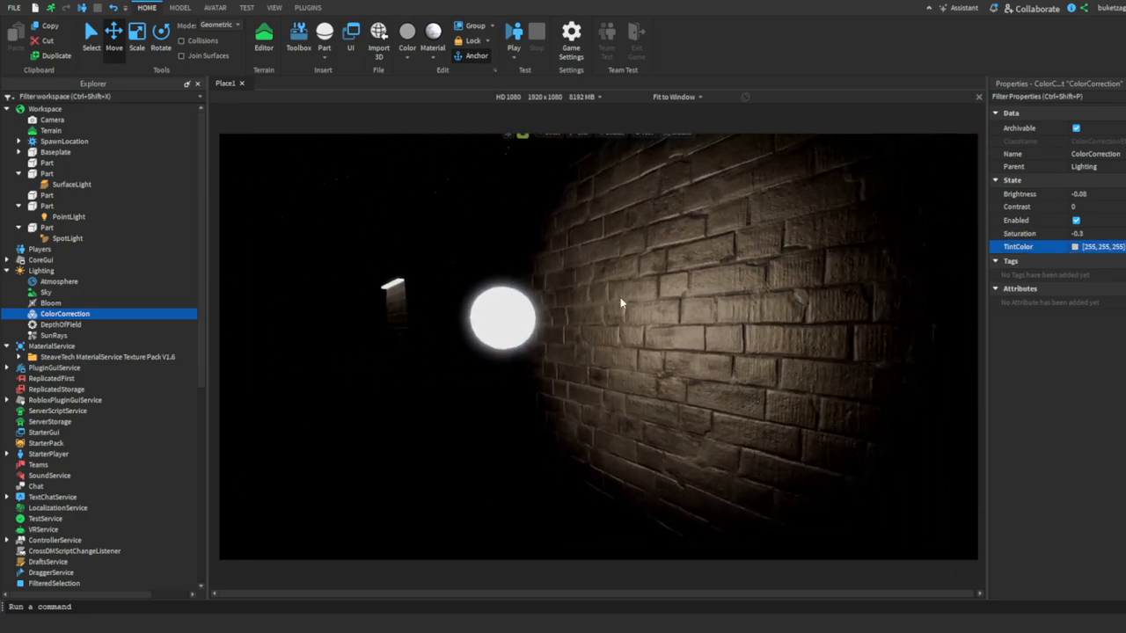
{"action": "left_click_drag", "start_coordinate": [684, 305], "coordinate": [627, 313]}
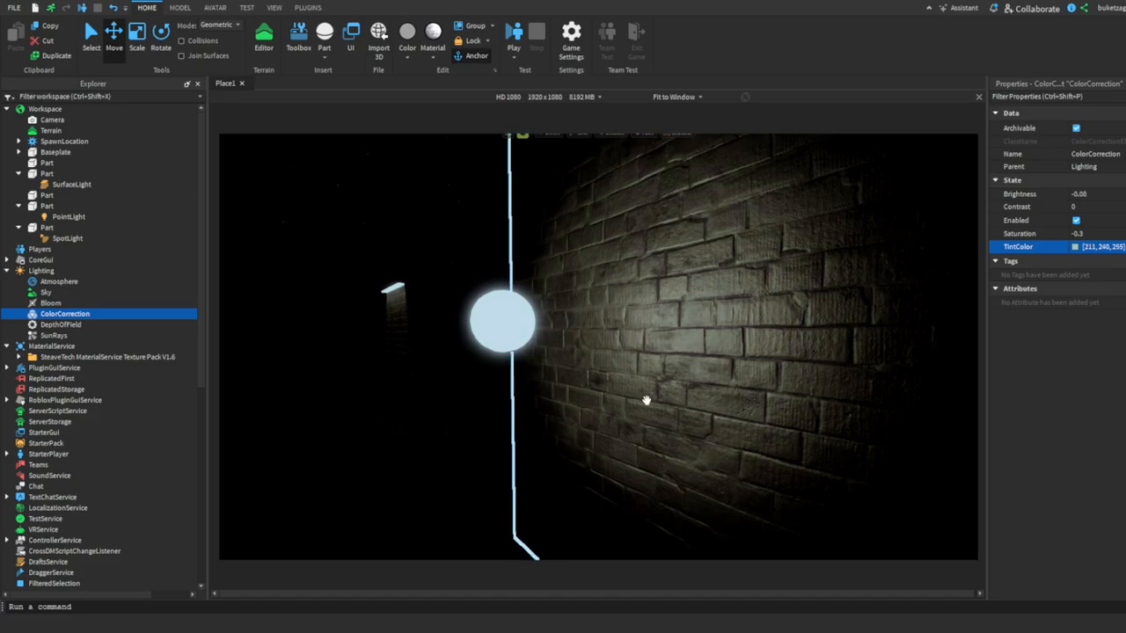
{"action": "key", "text": "s"}
{"action": "right_click_drag", "start_coordinate": [648, 402], "coordinate": [648, 401]}
{"action": "key", "text": "a"}
{"action": "key", "text": "a"}
{"action": "key", "text": "w"}
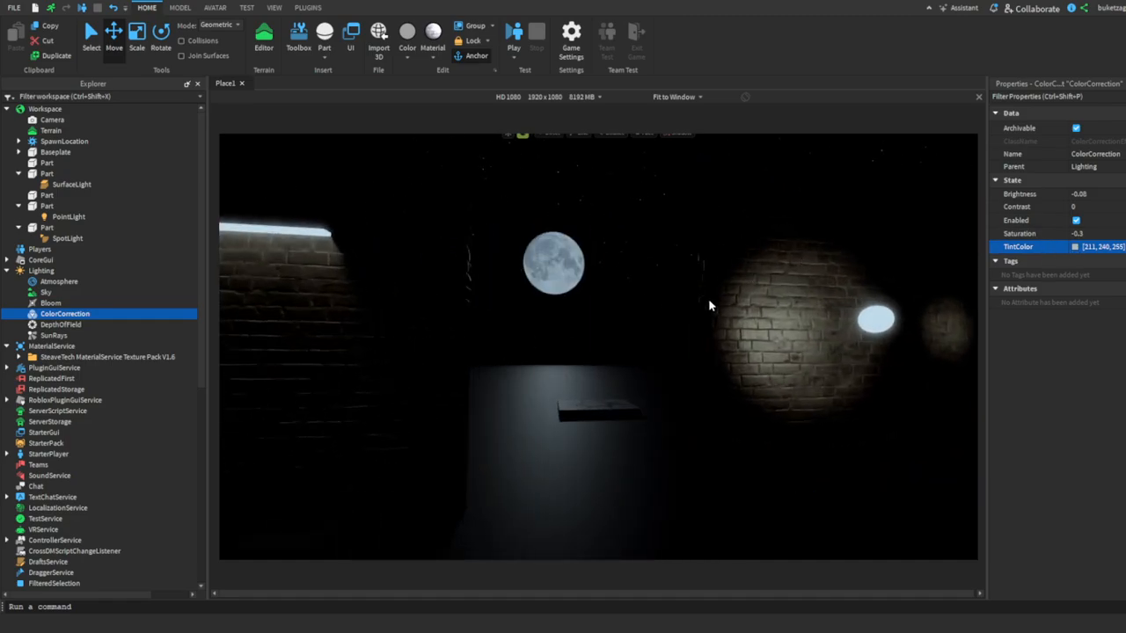
Set the ColorCorrection's TintColor to a warm yellow, 255, 246, 193, and inspect the brick wall.
{"action": "left_click_drag", "start_coordinate": [709, 300], "coordinate": [680, 298]}
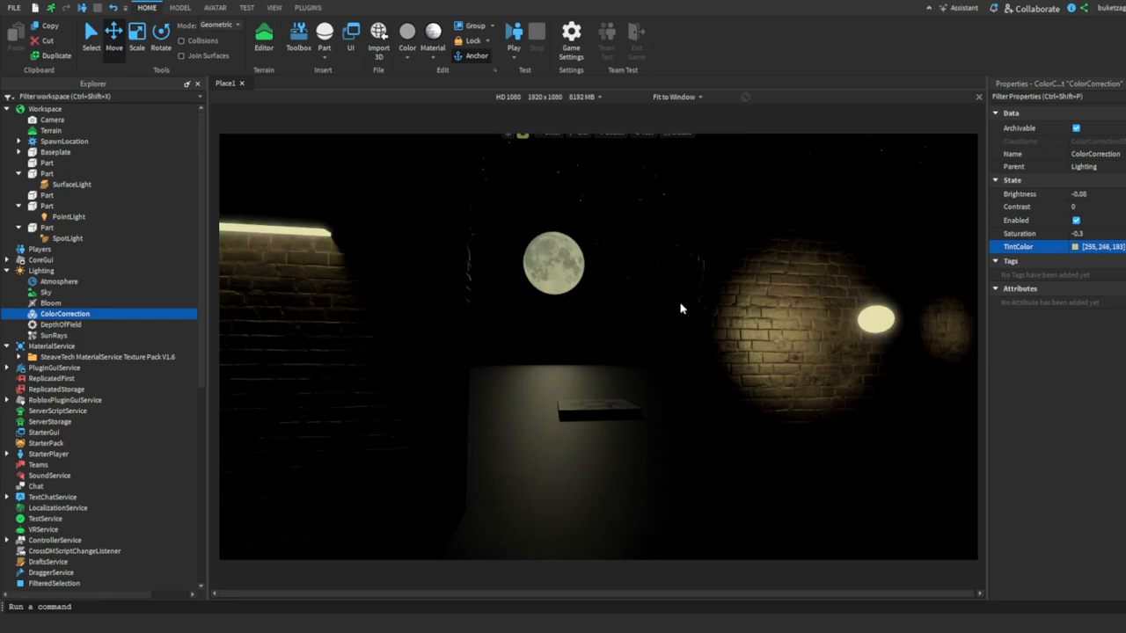
{"action": "key", "text": "s"}
{"action": "right_click_drag", "start_coordinate": [658, 423], "coordinate": [658, 423]}
{"action": "key", "text": "w"}
{"action": "key", "text": "w"}
{"action": "key", "text": "a"}
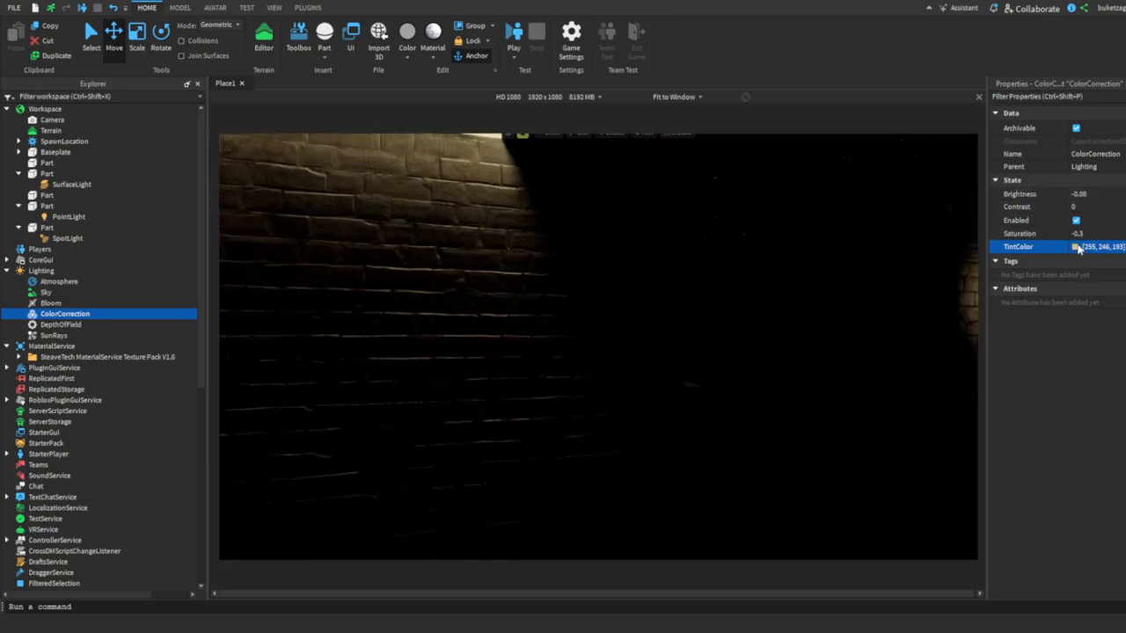
Try darkening the ColorCorrection's TintColor to 127, 122, 96 and view the scene from farther back.
{"action": "left_click_drag", "start_coordinate": [709, 220], "coordinate": [730, 276]}
{"action": "key", "text": "s"}
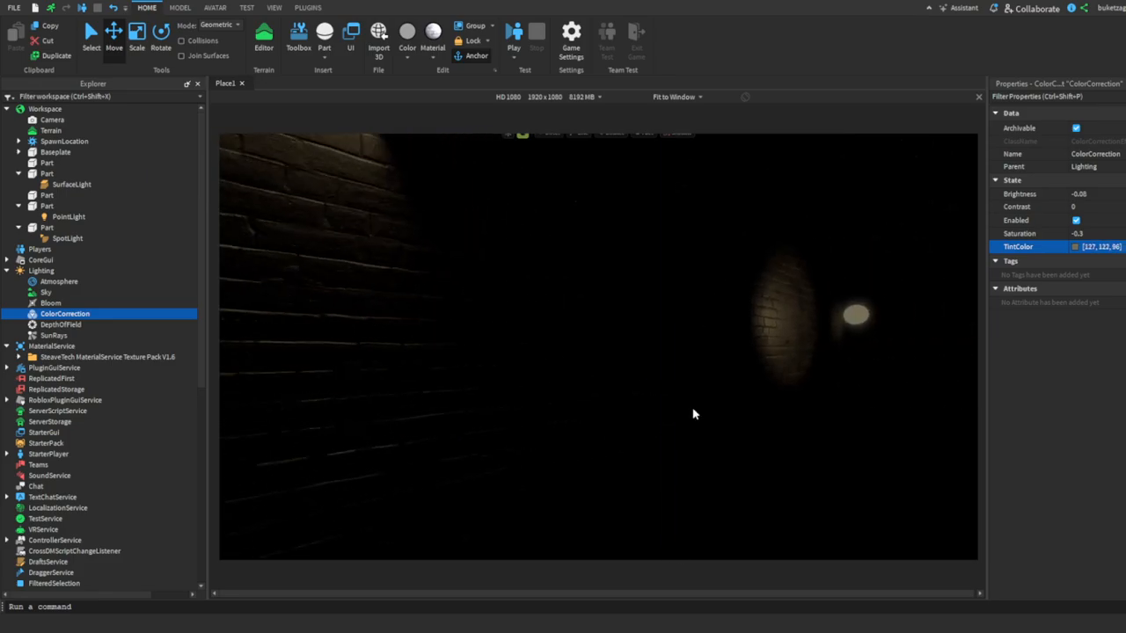
{"action": "key", "text": "d"}
{"action": "right_click_drag", "start_coordinate": [691, 407], "coordinate": [690, 408]}
{"action": "key", "text": "w"}
{"action": "key", "text": "a"}
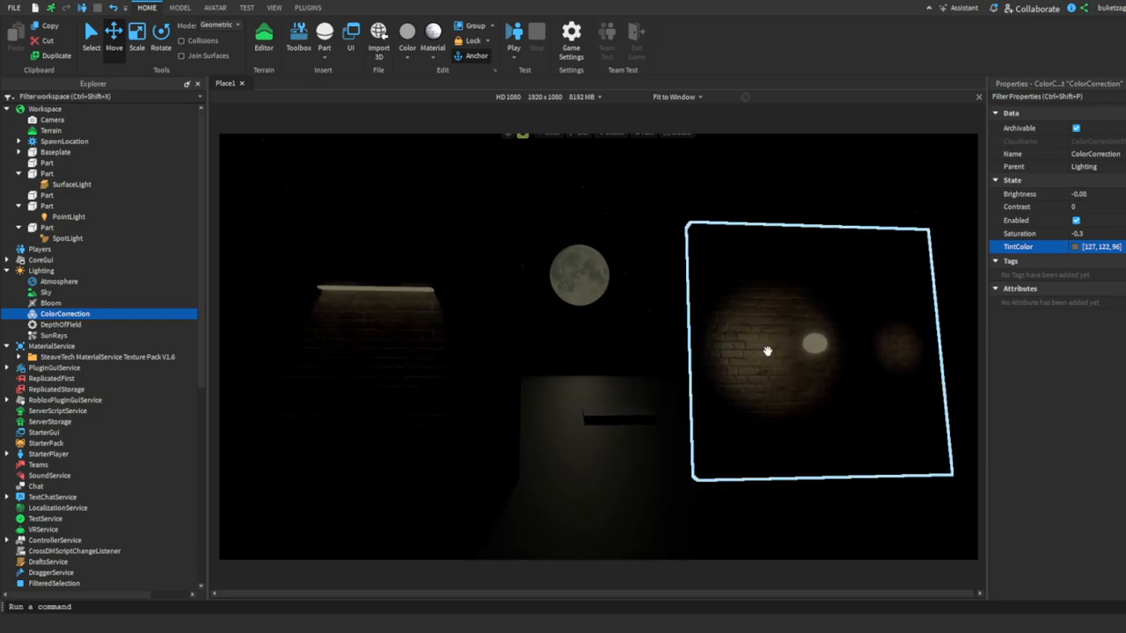
Brighten the ColorCorrection's TintColor to 255, 245, 193 and check the walls, floor and moon.
{"action": "left_click", "coordinate": [717, 199]}
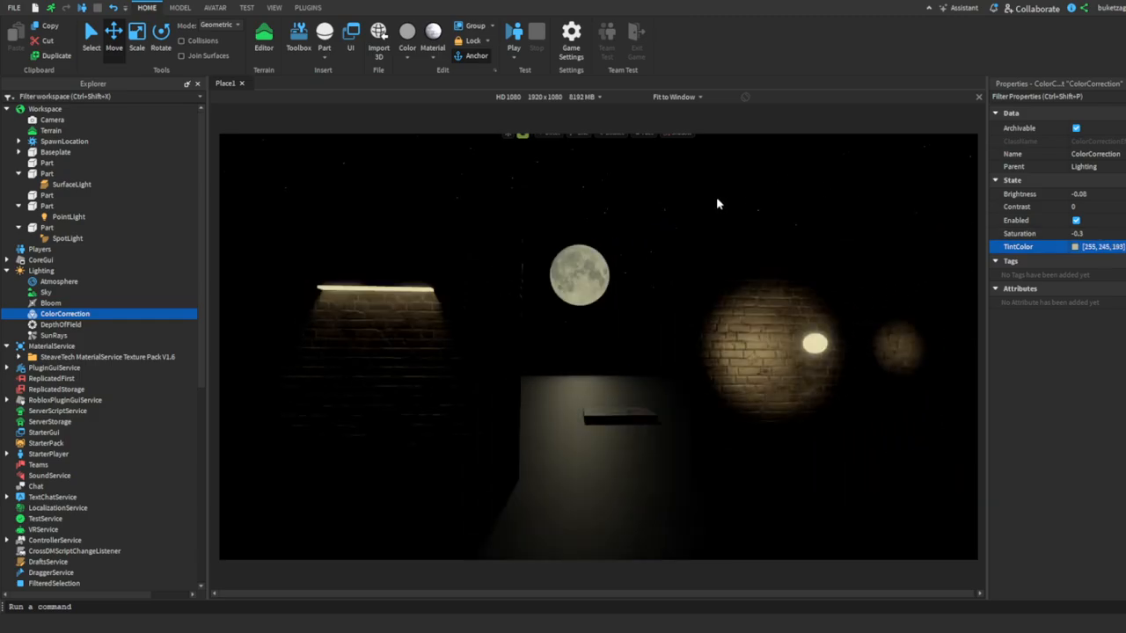
{"action": "key", "text": "w"}
{"action": "right_click_drag", "start_coordinate": [675, 416], "coordinate": [673, 417]}
{"action": "key", "text": "s"}
{"action": "key", "text": "a"}
{"action": "key", "text": "d"}
{"action": "key", "text": "w"}
{"action": "right_click_drag", "start_coordinate": [628, 353], "coordinate": [628, 354]}
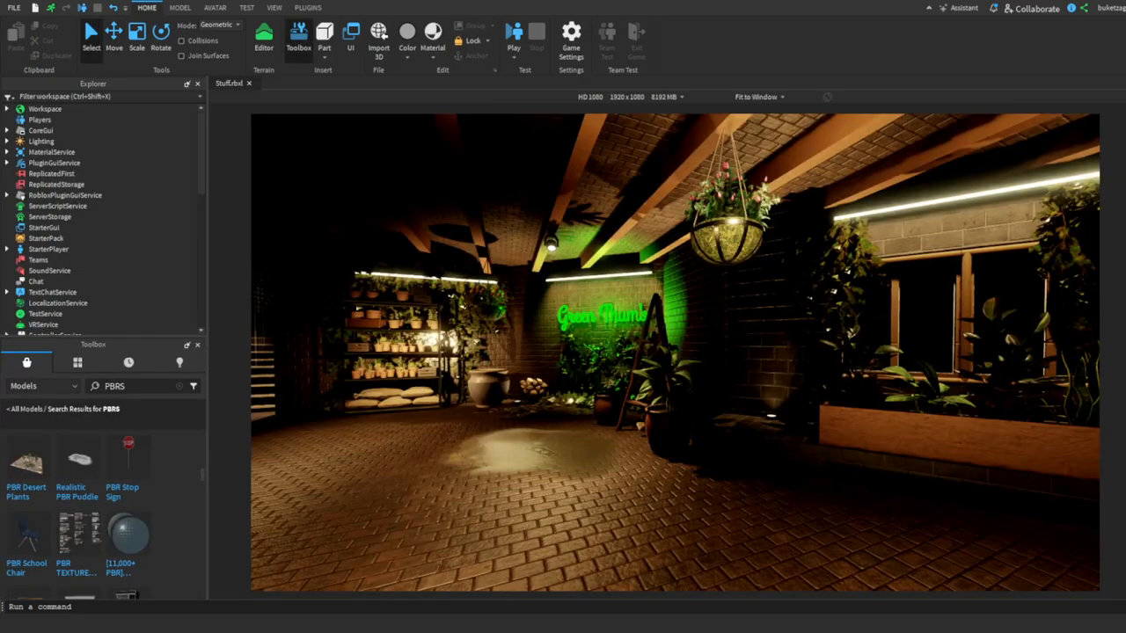
Examine the lighting of the brick plant shop room in the Stuff.rbxl place from different angles.
{"action": "key", "text": "s"}
{"action": "right_click_drag", "start_coordinate": [713, 384], "coordinate": [636, 360]}
{"action": "key", "text": "w"}
{"action": "key", "text": "s"}
{"action": "key", "text": "w"}
{"action": "key", "text": "s"}
{"action": "key", "text": "w"}
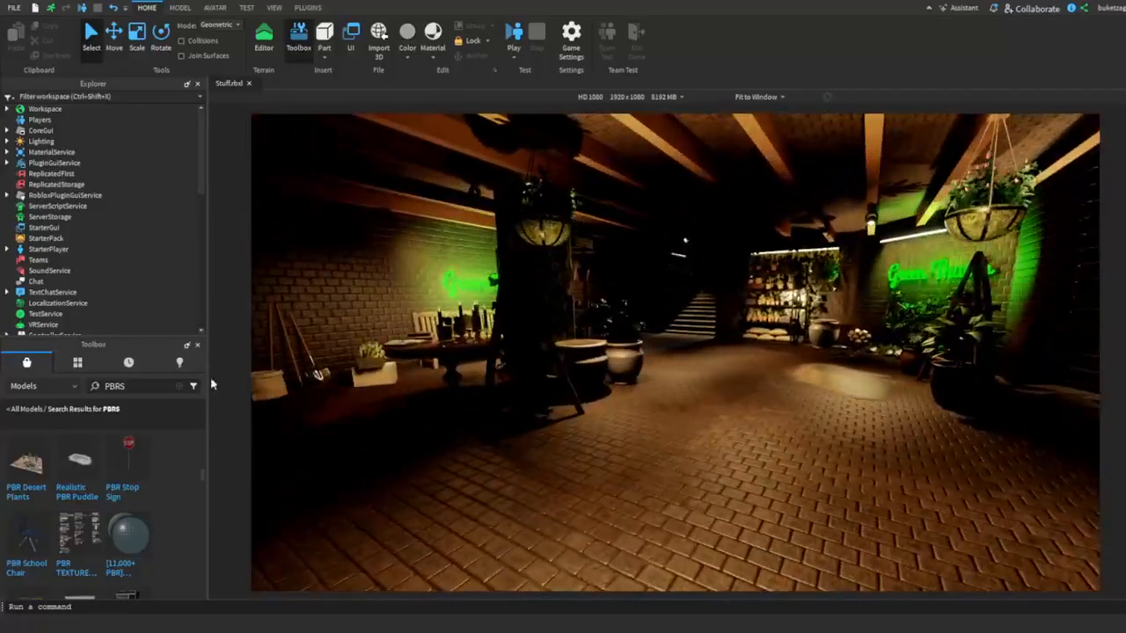
Close the Toolbox, expand Lighting and show the properties of its ColorCorrection effect.
{"action": "scroll", "coordinate": [79, 272], "scroll_direction": "down", "scroll_amount": 10}
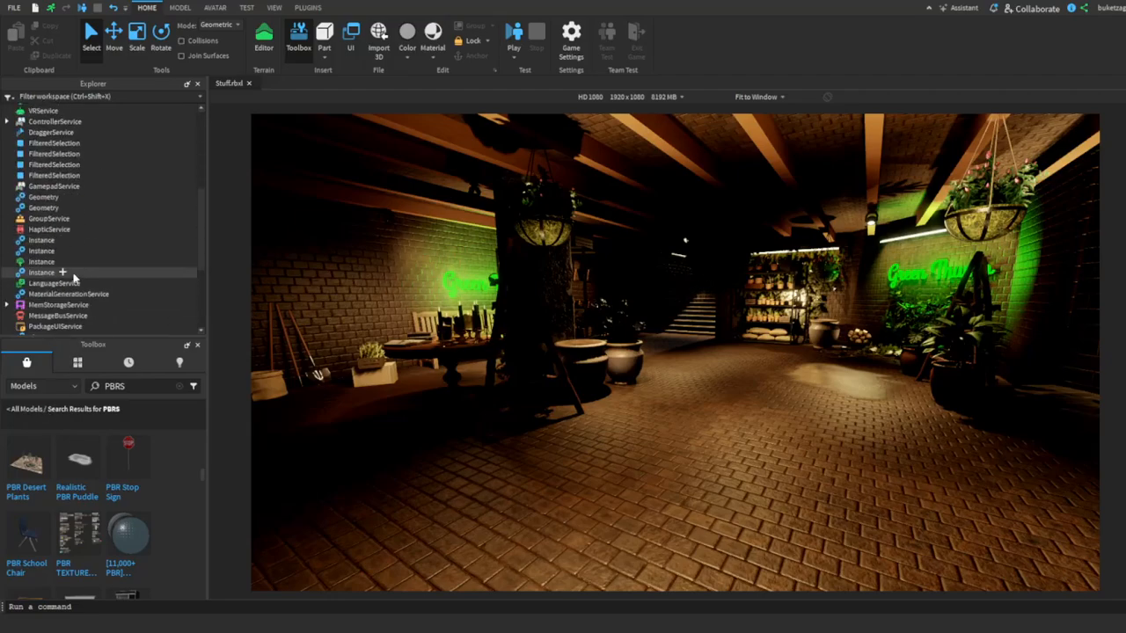
{"action": "left_click", "coordinate": [198, 345]}
{"action": "scroll", "coordinate": [71, 239], "scroll_direction": "up", "scroll_amount": 10}
{"action": "left_click", "coordinate": [8, 141]}
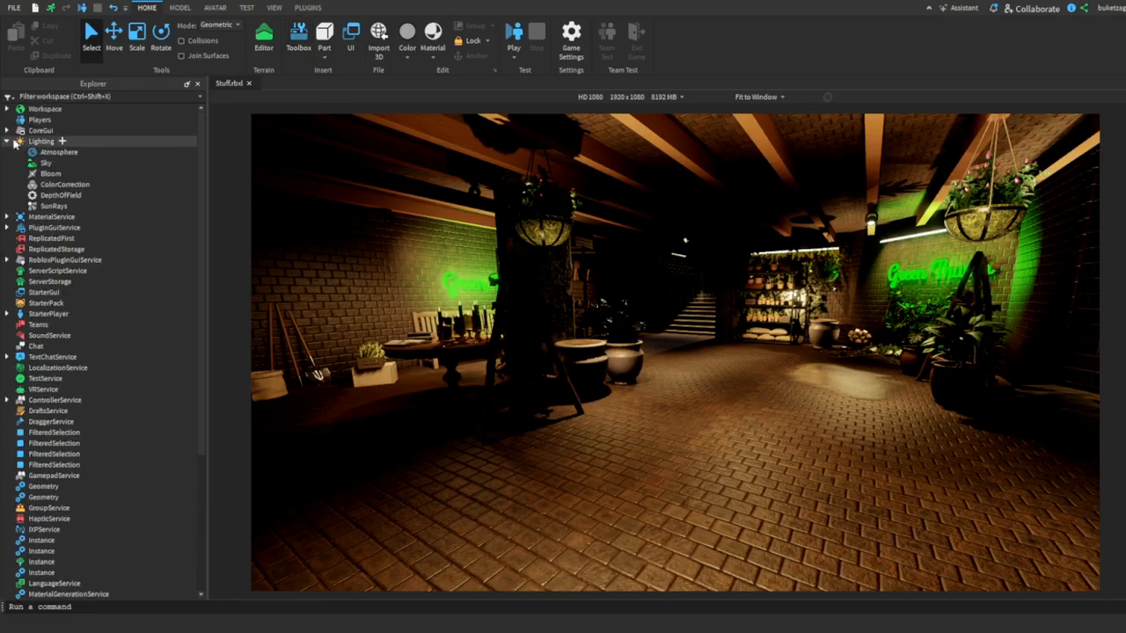
{"action": "left_click", "coordinate": [64, 185]}
{"action": "left_click", "coordinate": [274, 7]}
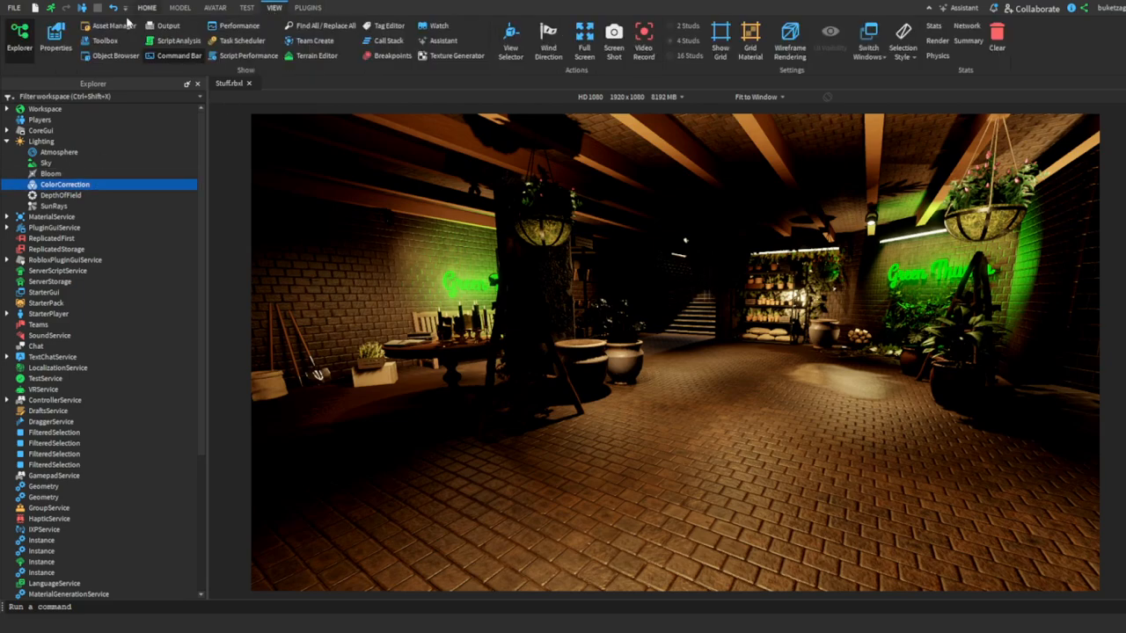
{"action": "left_click", "coordinate": [55, 37]}
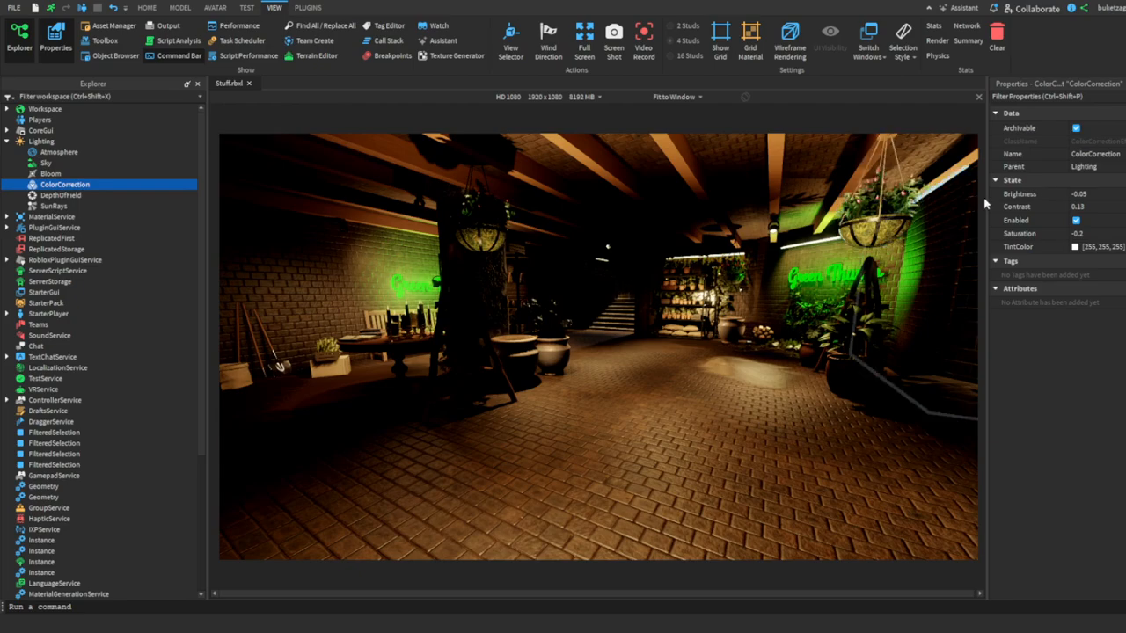
Try a ColorCorrection Saturation of 1 in the plant shop, restore it to -0.2, and view the room.
{"action": "left_click", "coordinate": [1080, 233]}
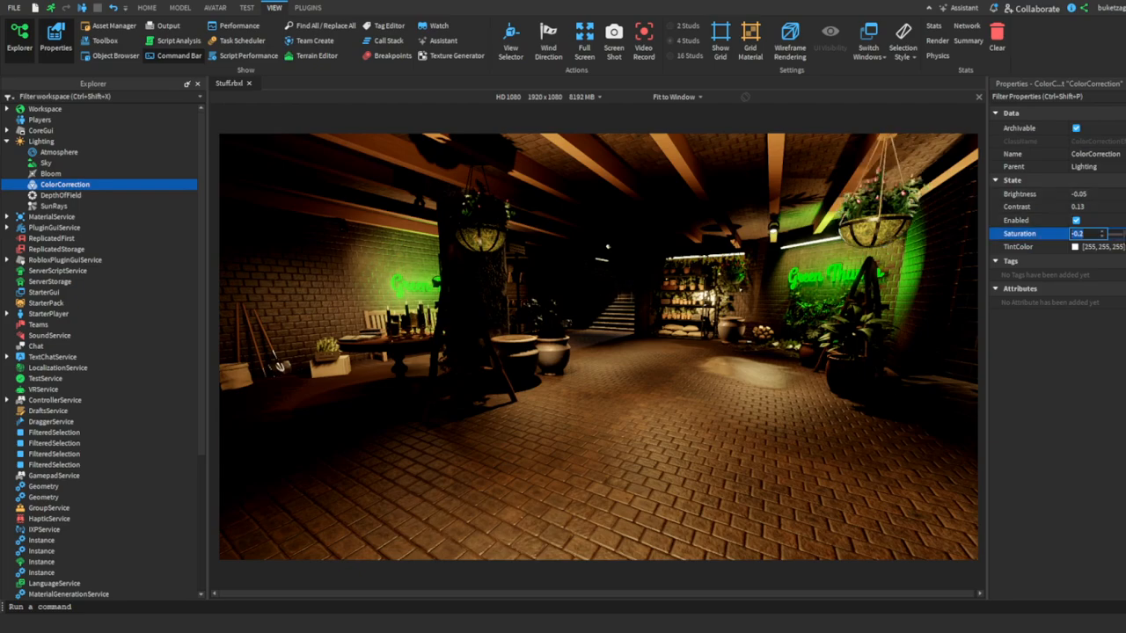
{"action": "type", "text": "1"}
{"action": "key", "text": "Return"}
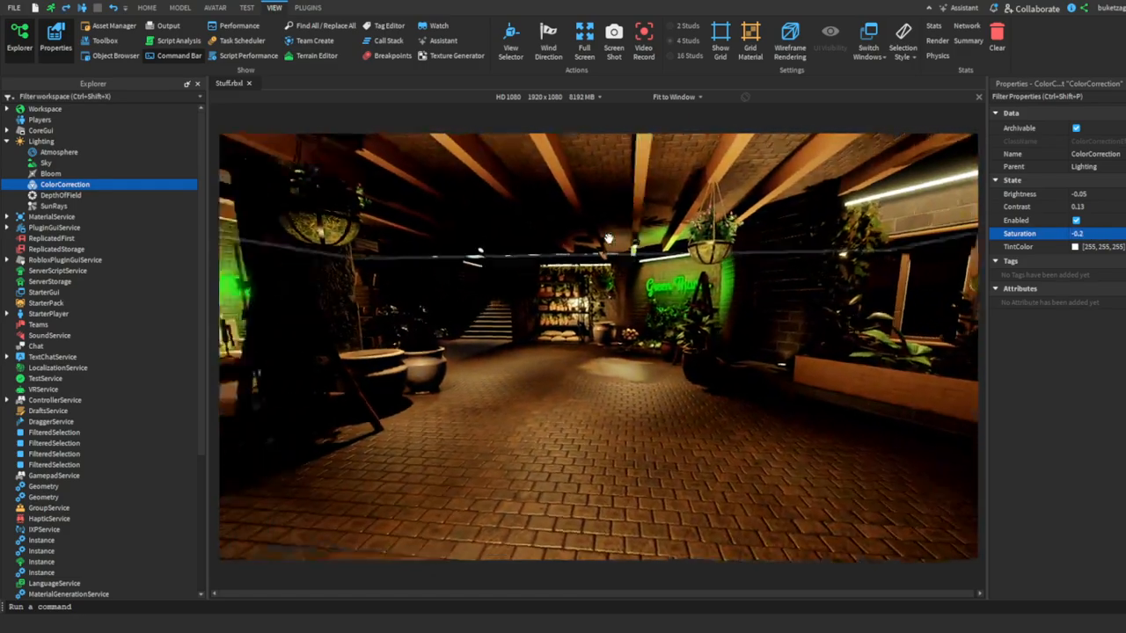
{"action": "right_click_drag", "start_coordinate": [609, 238], "coordinate": [609, 238]}
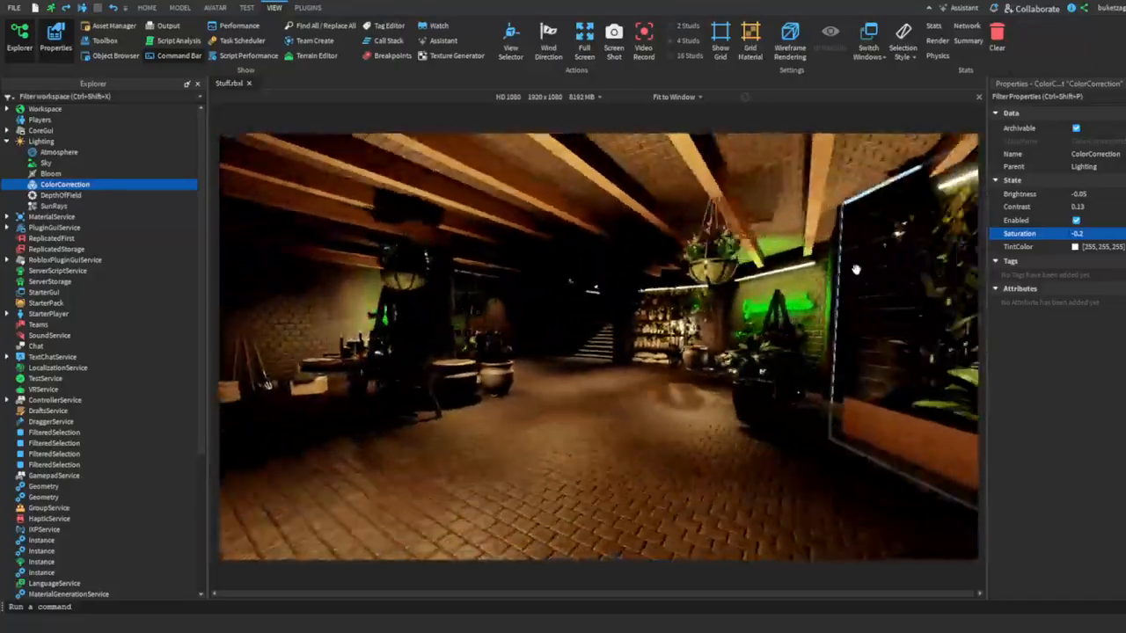
{"action": "right_click_drag", "start_coordinate": [856, 270], "coordinate": [869, 248]}
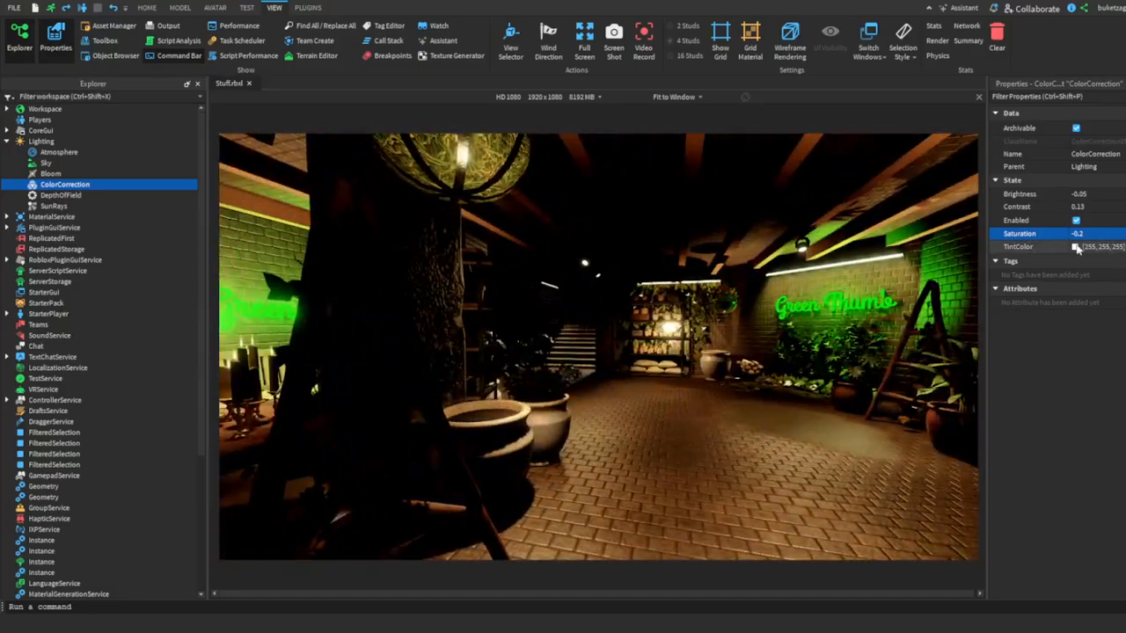
Set the plant shop ColorCorrection's TintColor to a pale green, 218, 255, 198, and check the room.
{"action": "left_click", "coordinate": [1077, 249]}
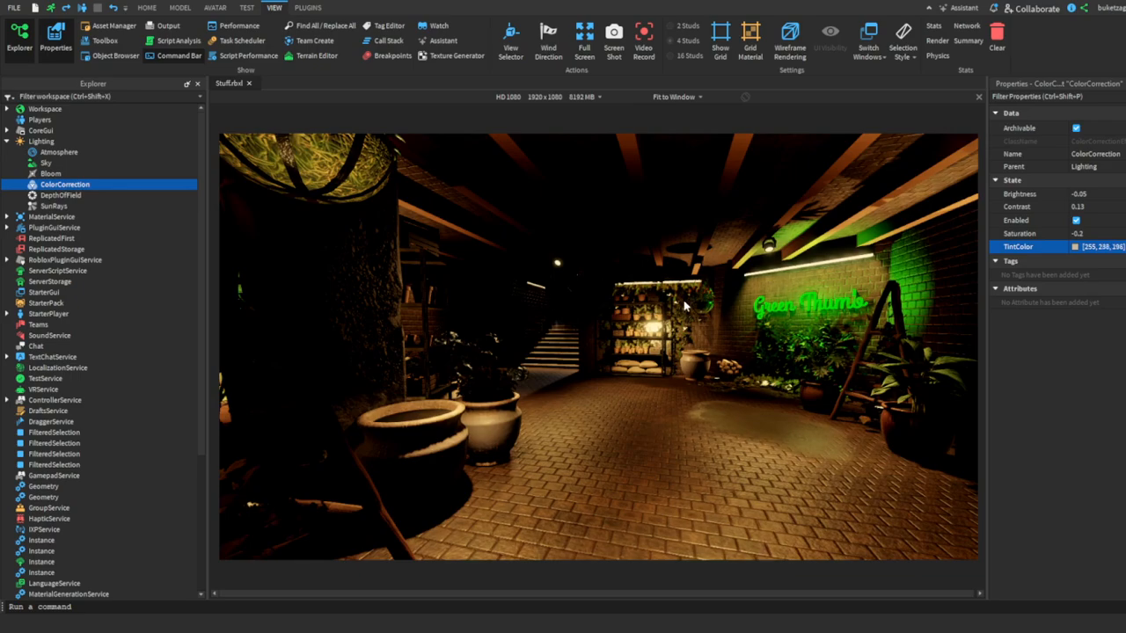
{"action": "left_click_drag", "start_coordinate": [684, 306], "coordinate": [704, 343]}
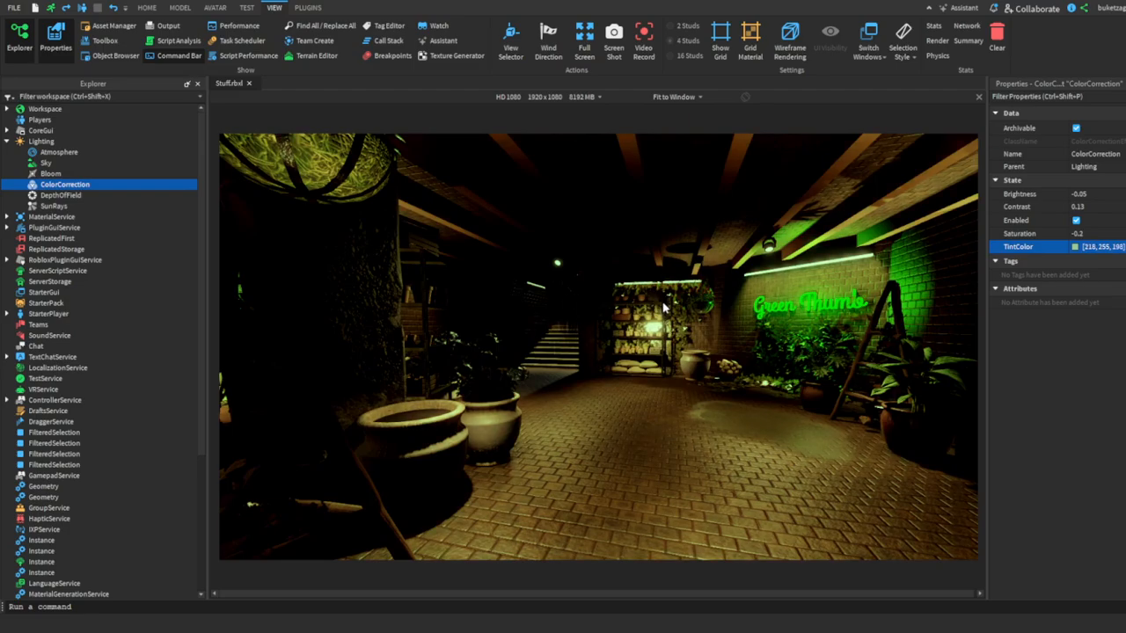
{"action": "key", "text": "s"}
{"action": "right_click_drag", "start_coordinate": [636, 409], "coordinate": [660, 393]}
{"action": "left_click", "coordinate": [637, 412]}
{"action": "key", "text": "s"}
{"action": "key", "text": "w"}
{"action": "key", "text": "w"}
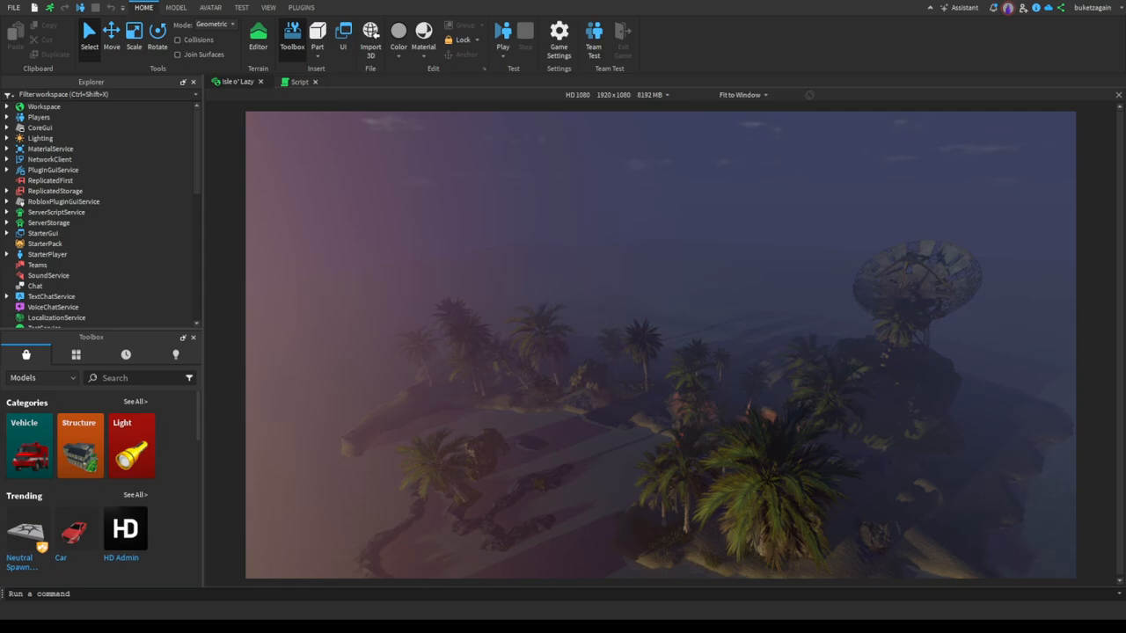
Examine the Isle o' Lazy island's palms, haze and sunlit water, and look over its services in the Explorer.
{"action": "right_click_drag", "start_coordinate": [889, 324], "coordinate": [890, 325]}
{"action": "key", "text": "w"}
{"action": "key", "text": "w"}
{"action": "key", "text": "w"}
{"action": "right_click_drag", "start_coordinate": [565, 300], "coordinate": [565, 300]}
{"action": "key", "text": "w"}
{"action": "right_click_drag", "start_coordinate": [456, 326], "coordinate": [460, 327]}
{"action": "key", "text": "w"}
{"action": "key", "text": "a"}
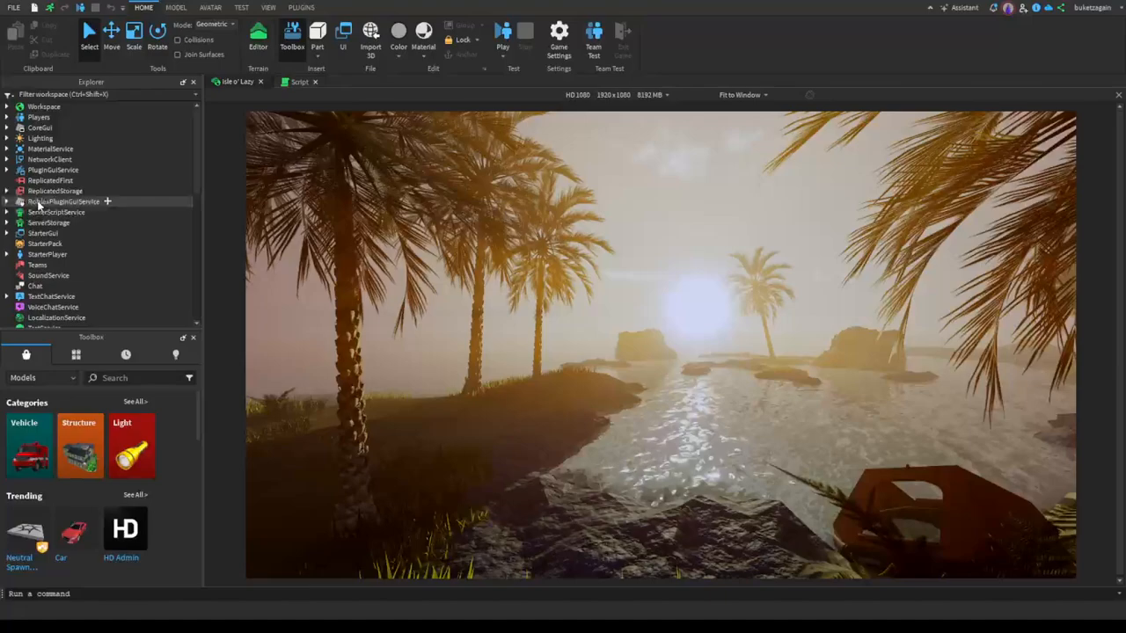
{"action": "scroll", "coordinate": [38, 204], "scroll_direction": "down", "scroll_amount": 3}
{"action": "scroll", "coordinate": [36, 194], "scroll_direction": "up", "scroll_amount": 3}
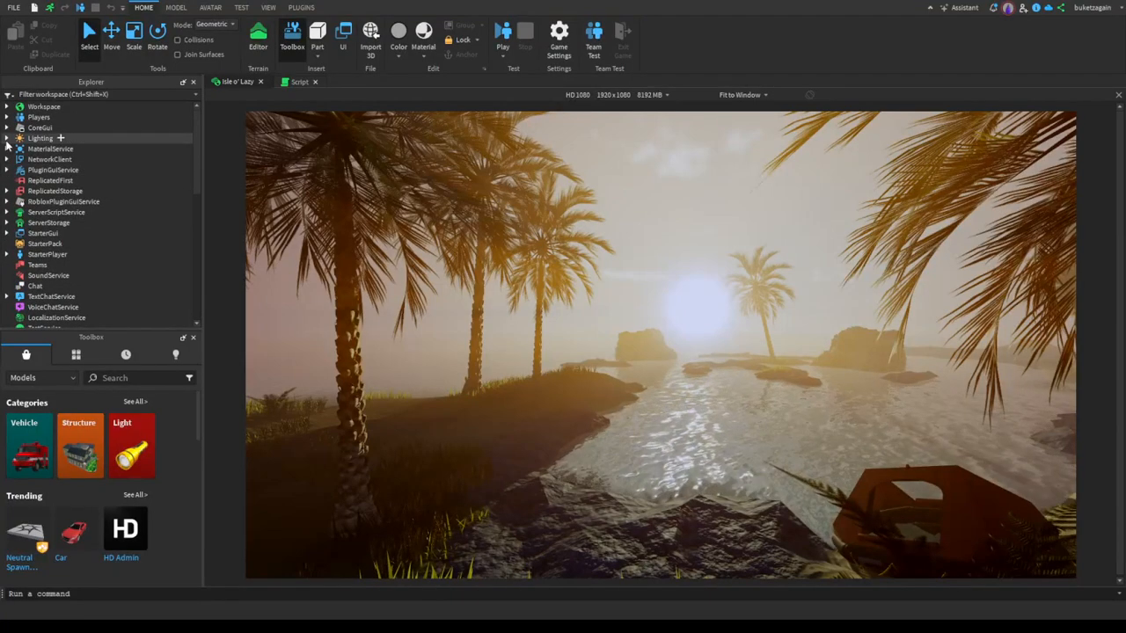
List the Lighting effects, play-test the Isle o' Lazy scene, and switch its Server Control time of day to Night.
{"action": "left_click", "coordinate": [7, 138]}
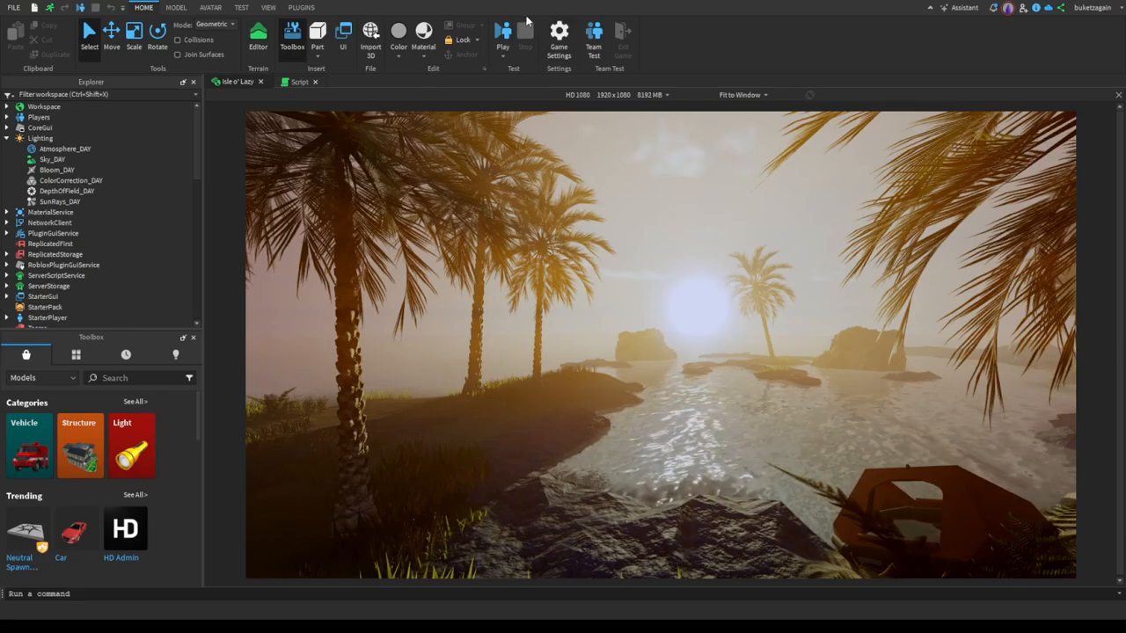
{"action": "key", "text": "F5"}
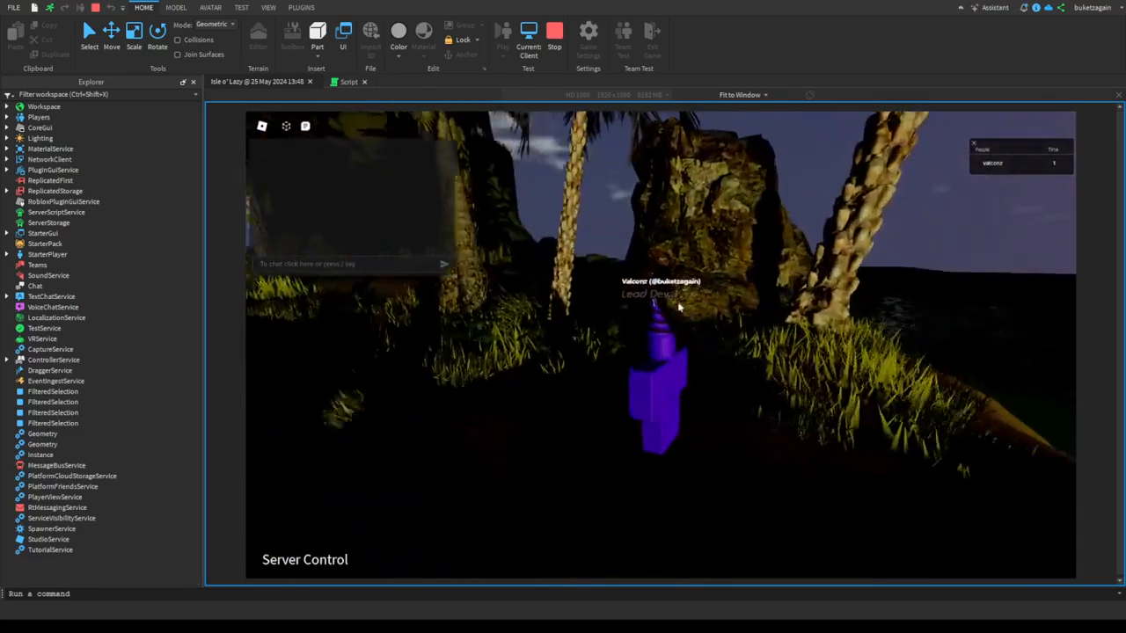
{"action": "left_click", "coordinate": [327, 559]}
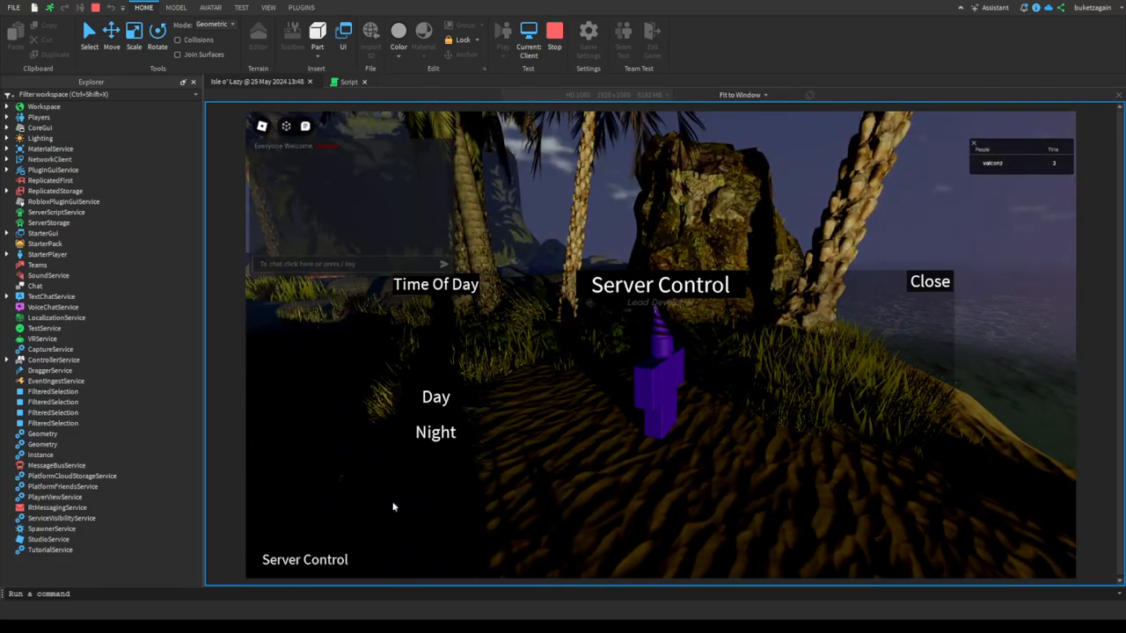
{"action": "left_click", "coordinate": [435, 432]}
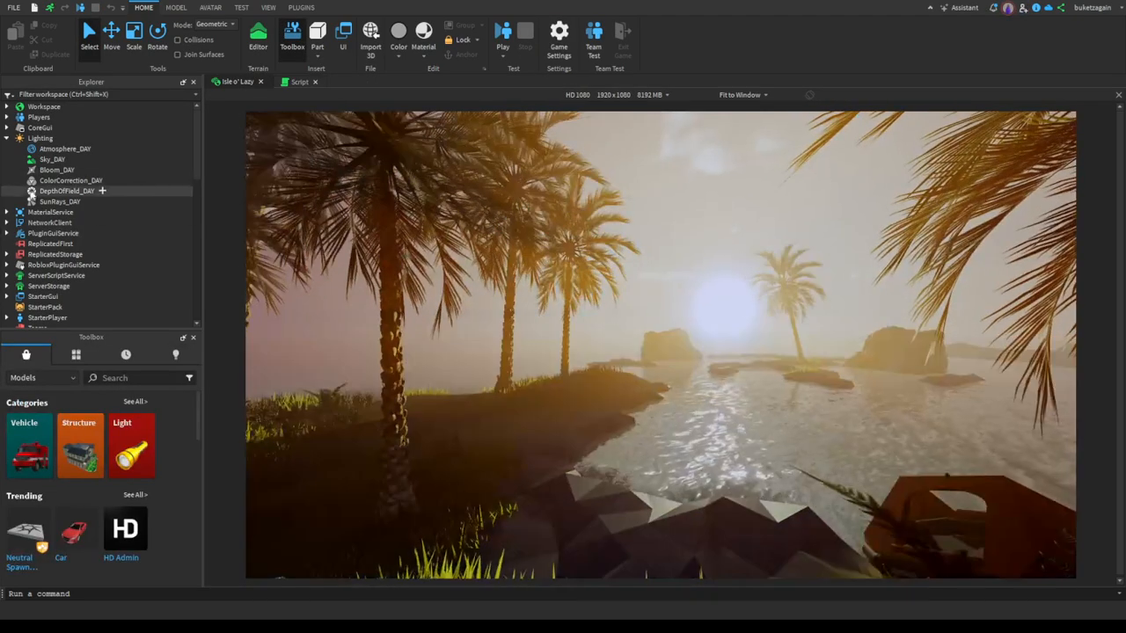
Show the properties of Atmosphere_DAY and set its Density to 0.458 and Offset to 0.
{"action": "left_click", "coordinate": [268, 8]}
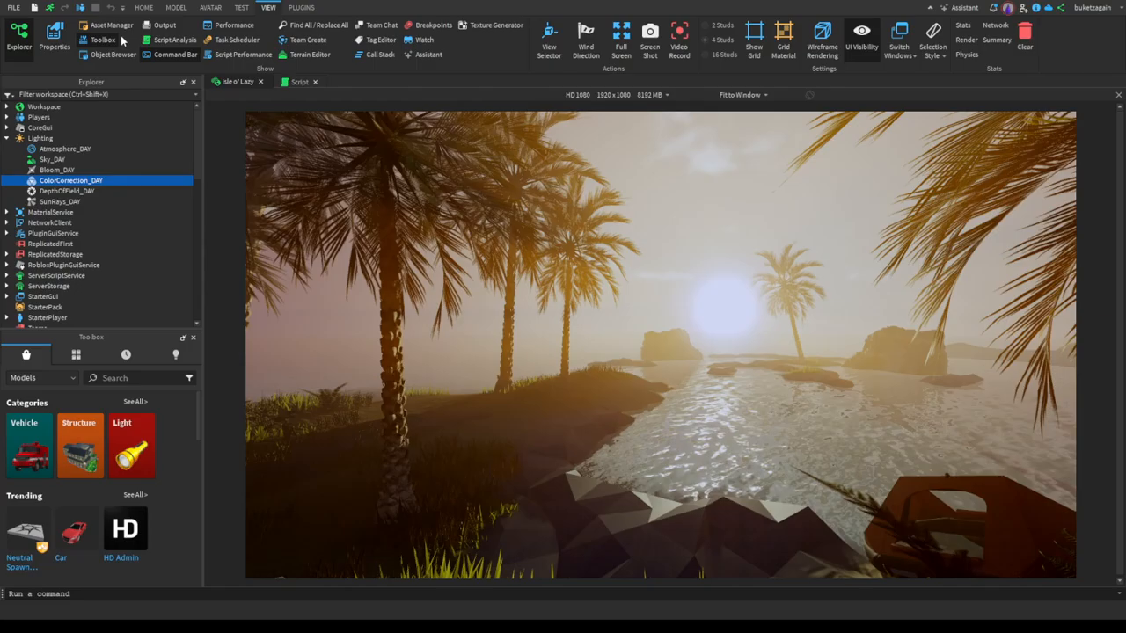
{"action": "left_click", "coordinate": [58, 37]}
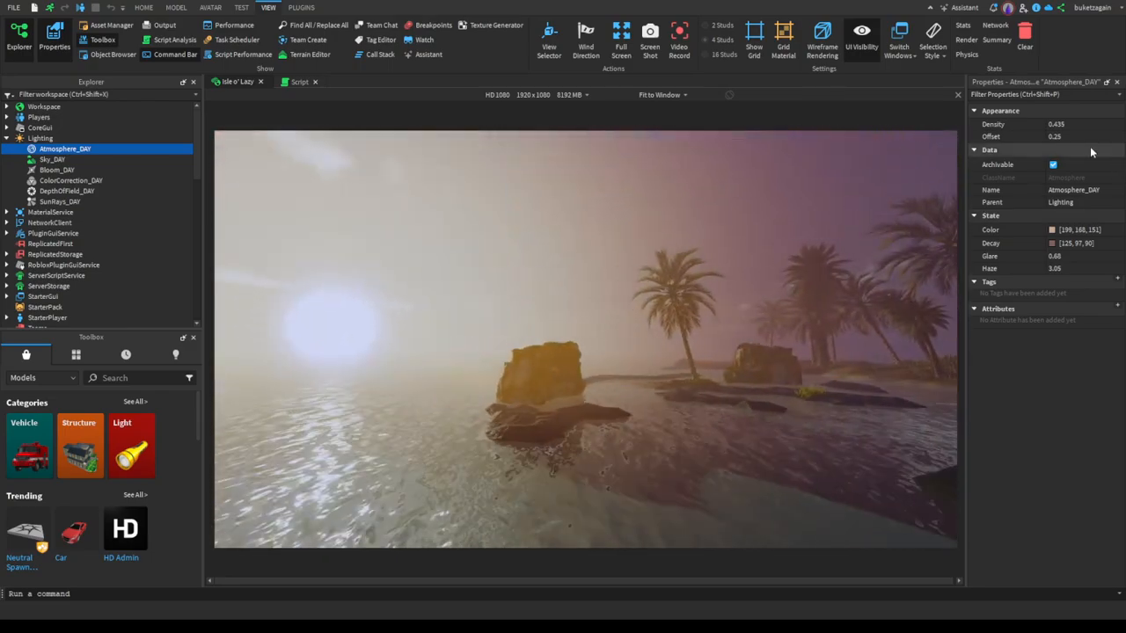
{"action": "left_click", "coordinate": [1103, 126]}
{"action": "mouse_move", "coordinate": [1105, 129]}
{"action": "left_mouse_down"}
{"action": "mouse_move", "coordinate": [1084, 129]}
{"action": "mouse_move", "coordinate": [1122, 126]}
{"action": "mouse_move", "coordinate": [1106, 128]}
{"action": "left_mouse_up"}
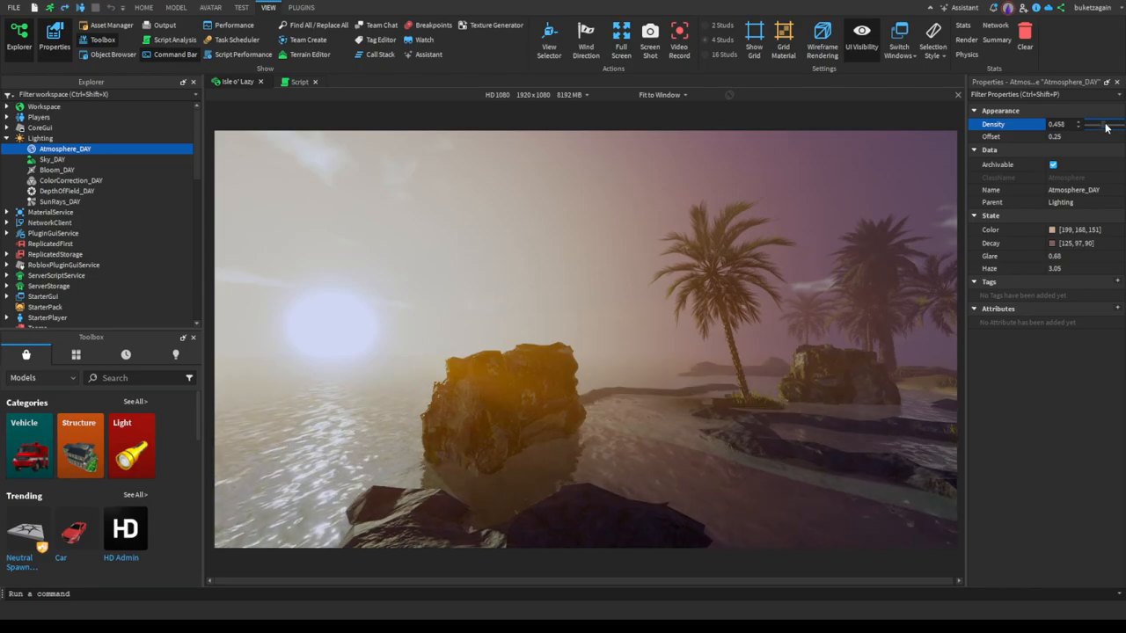
{"action": "mouse_move", "coordinate": [521, 210]}
{"action": "right_mouse_down"}
{"action": "mouse_move", "coordinate": [540, 216]}
{"action": "mouse_move", "coordinate": [521, 208]}
{"action": "right_mouse_up"}
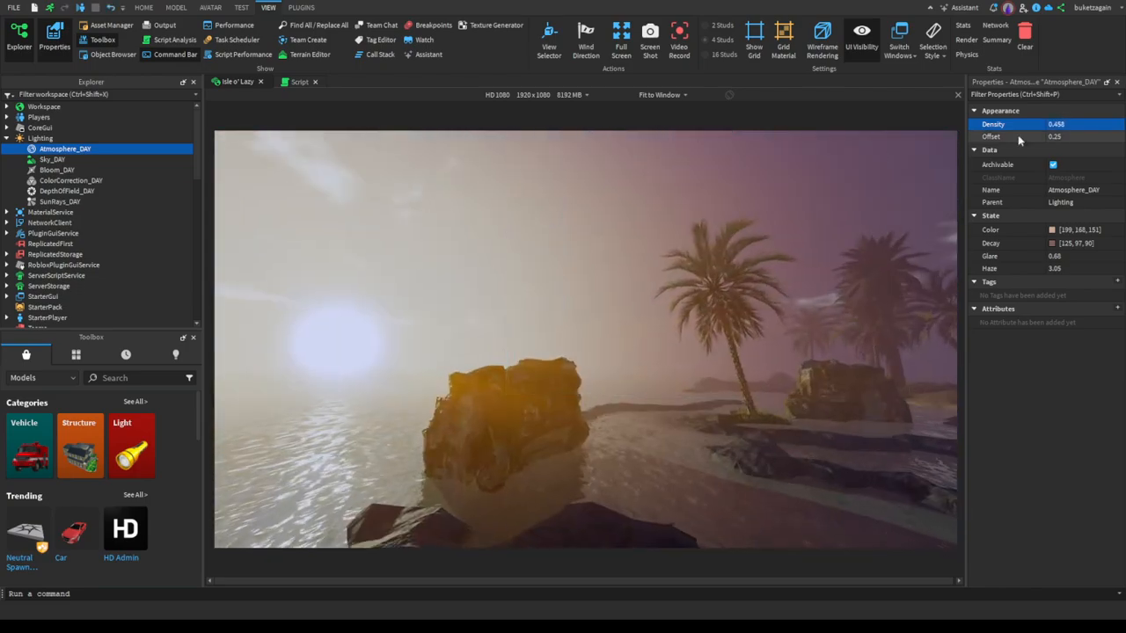
{"action": "right_click_drag", "start_coordinate": [840, 192], "coordinate": [791, 195]}
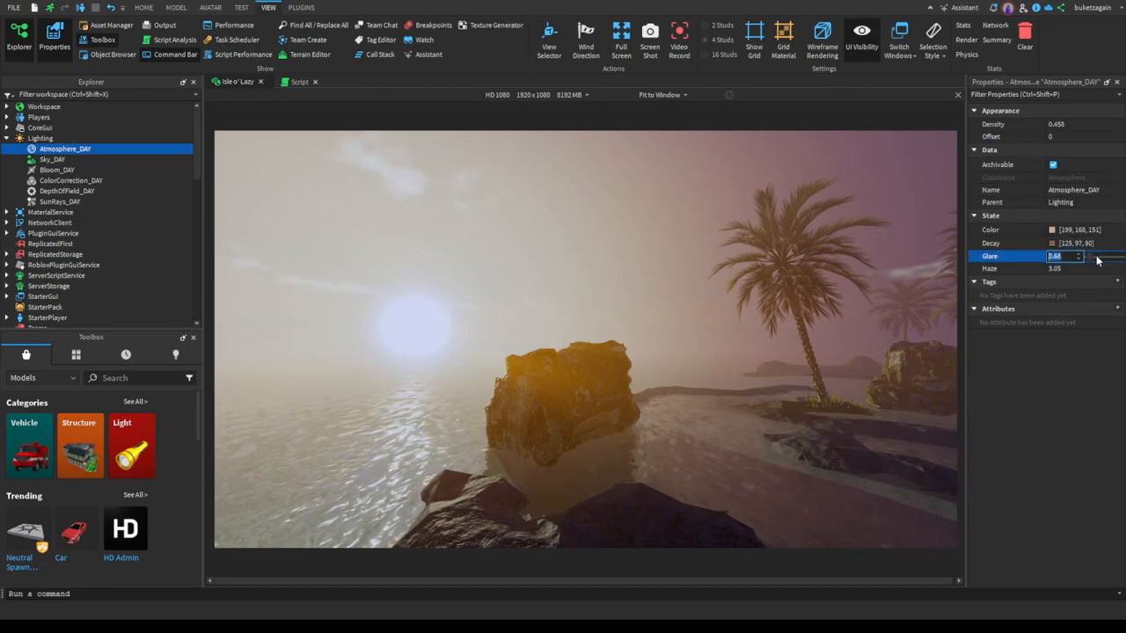
Try a much higher Glare on Atmosphere_DAY, view the sunlit island, and undo the change.
{"action": "left_click_drag", "start_coordinate": [1092, 257], "coordinate": [1125, 256]}
{"action": "right_click_drag", "start_coordinate": [850, 252], "coordinate": [850, 252]}
{"action": "key", "text": "w"}
{"action": "key", "text": "w"}
{"action": "key", "text": "ctrl+z"}
{"action": "key", "text": "ctrl+z"}
{"action": "key", "text": "s"}
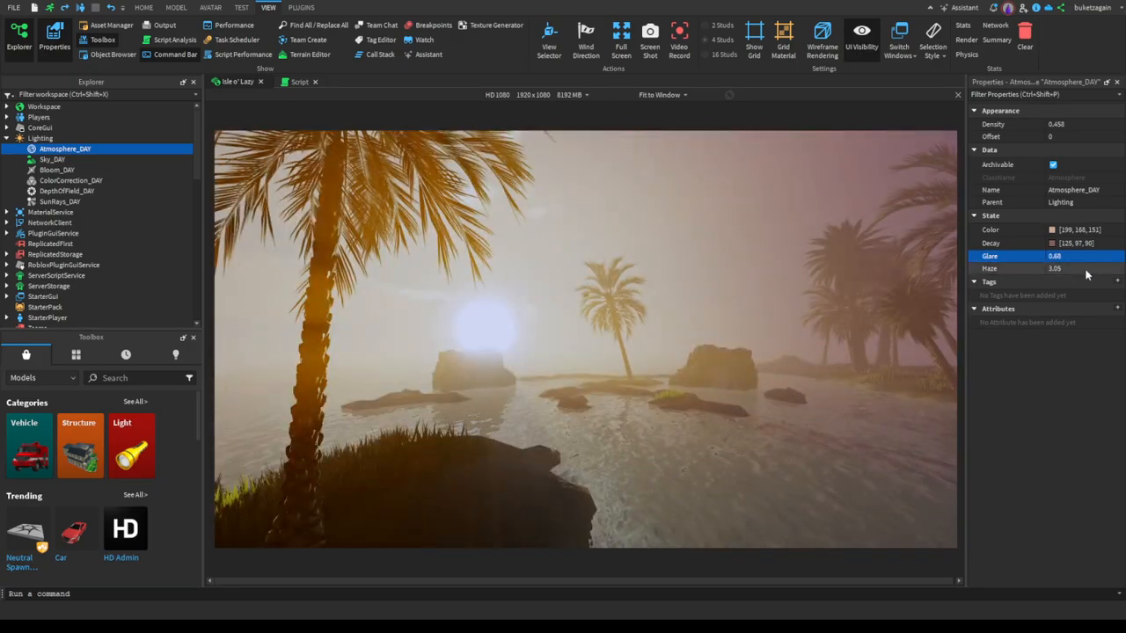
Try a high Haze and a Haze of 0 on Atmosphere_DAY and view the sky and sea.
{"action": "right_click_drag", "start_coordinate": [574, 259], "coordinate": [575, 259]}
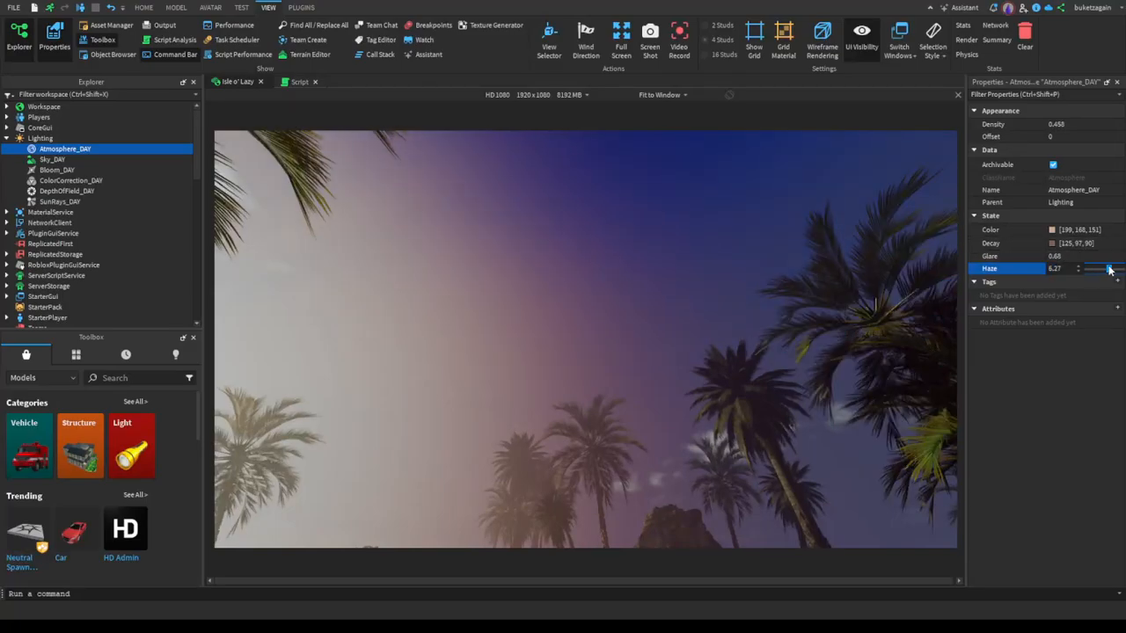
{"action": "left_click_drag", "start_coordinate": [1122, 268], "coordinate": [1082, 265]}
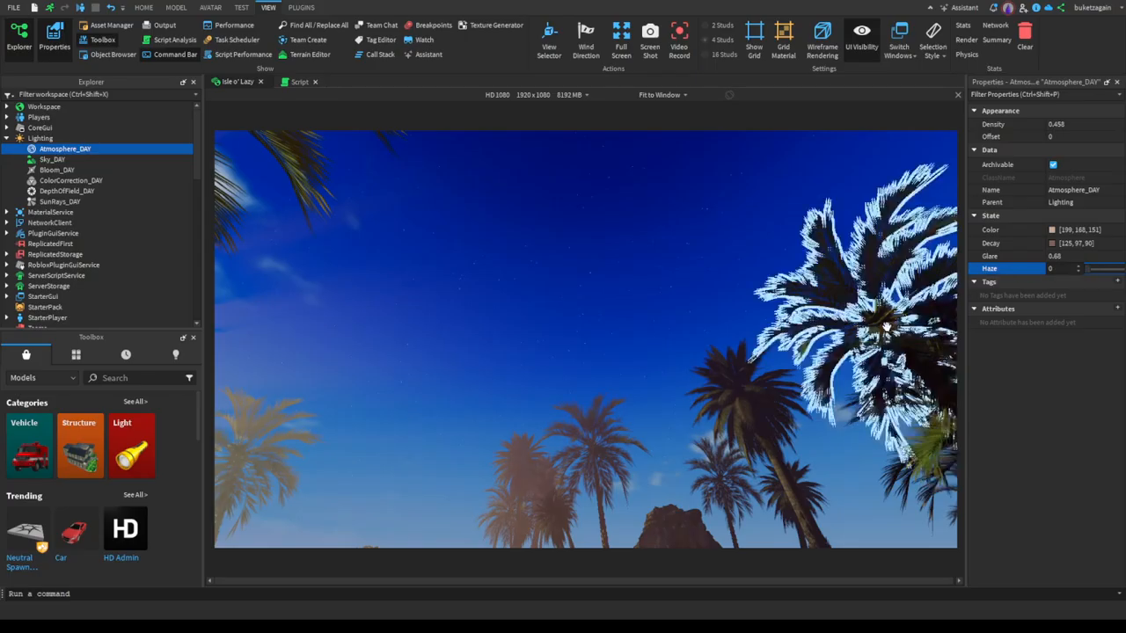
{"action": "right_click_drag", "start_coordinate": [854, 356], "coordinate": [854, 356]}
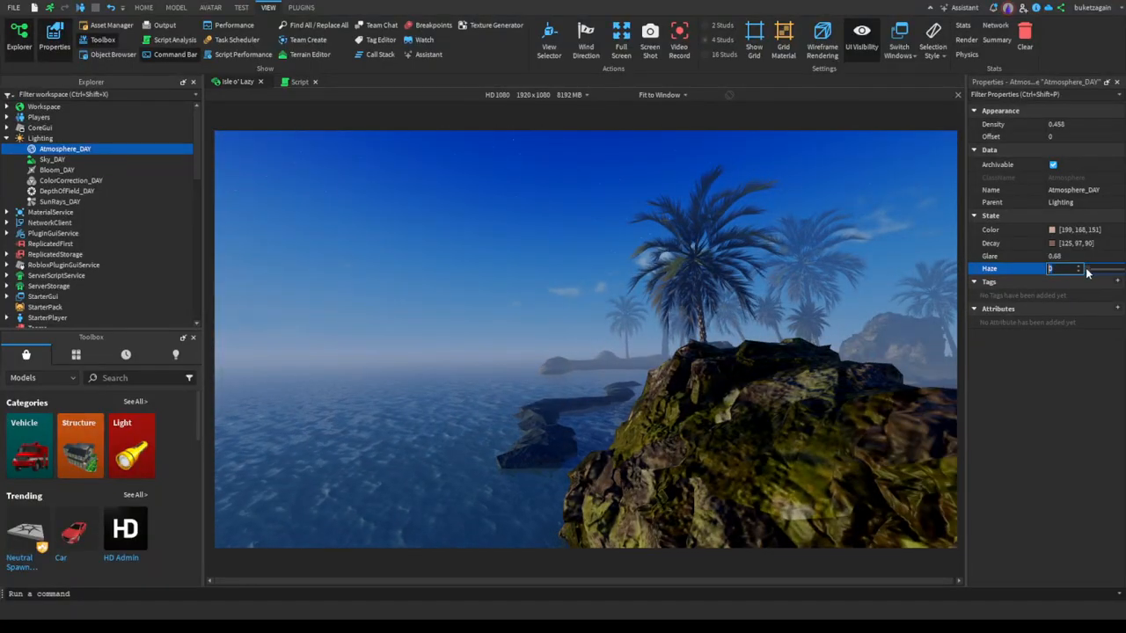
Set the Atmosphere_DAY Haze to 2.71 and view the horizon.
{"action": "left_click_drag", "start_coordinate": [1091, 271], "coordinate": [1096, 271]}
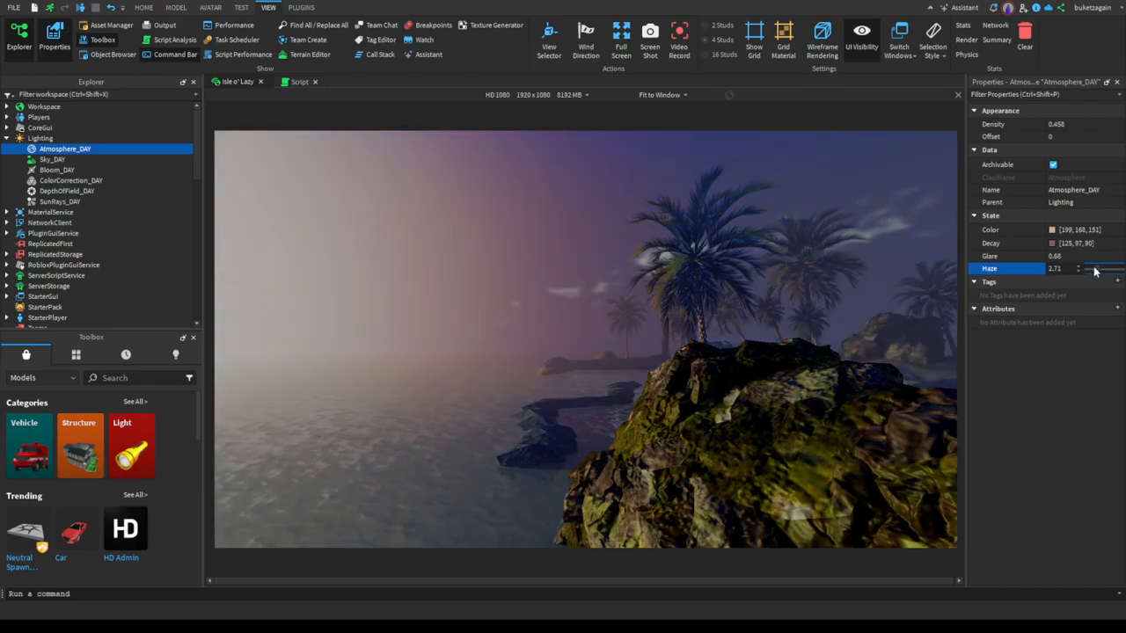
{"action": "right_click_drag", "start_coordinate": [911, 239], "coordinate": [911, 238]}
{"action": "right_click_drag", "start_coordinate": [540, 233], "coordinate": [651, 232]}
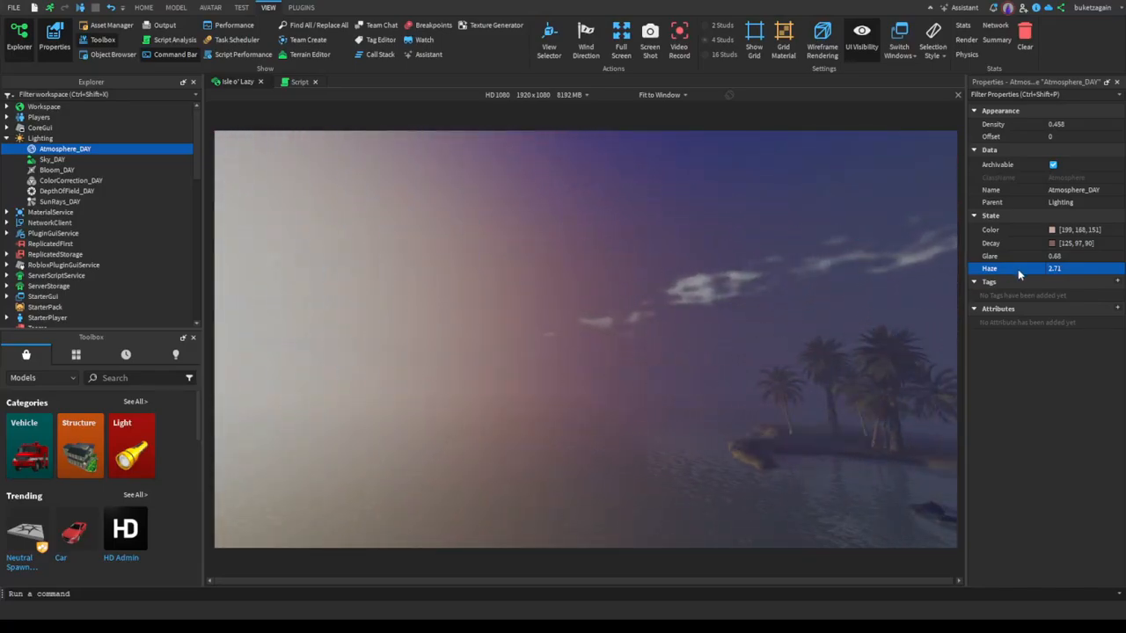
Try a green Decay of 13, 125, 5 and a purple one of 125, 90, 122 on Atmosphere_DAY, and undo both.
{"action": "left_click_drag", "start_coordinate": [561, 334], "coordinate": [564, 333]}
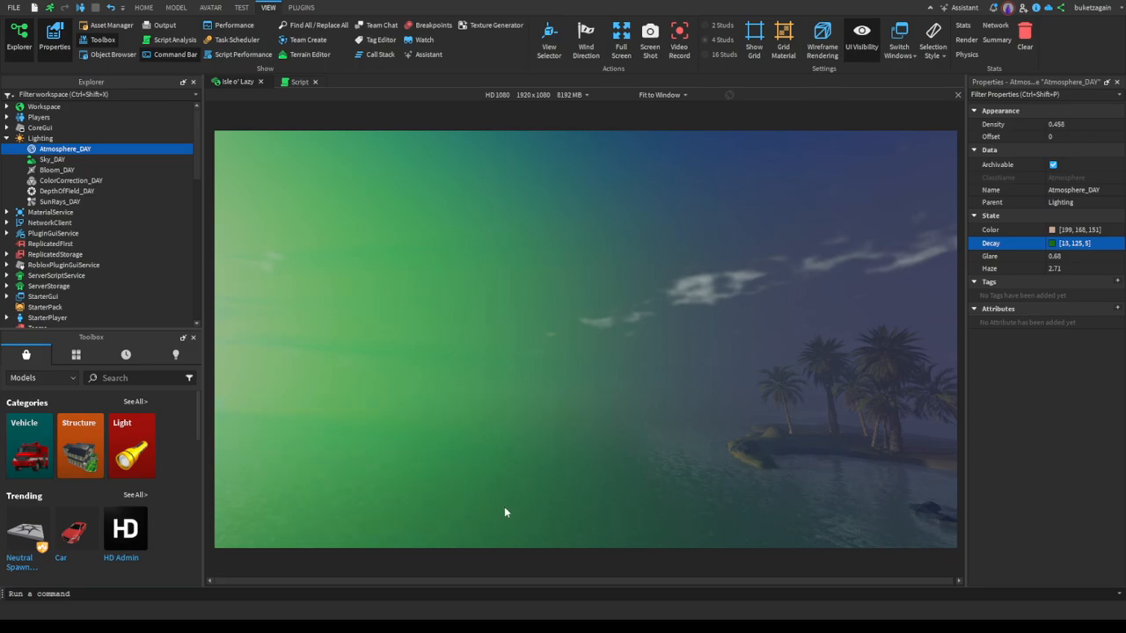
{"action": "right_click_drag", "start_coordinate": [550, 527], "coordinate": [573, 488]}
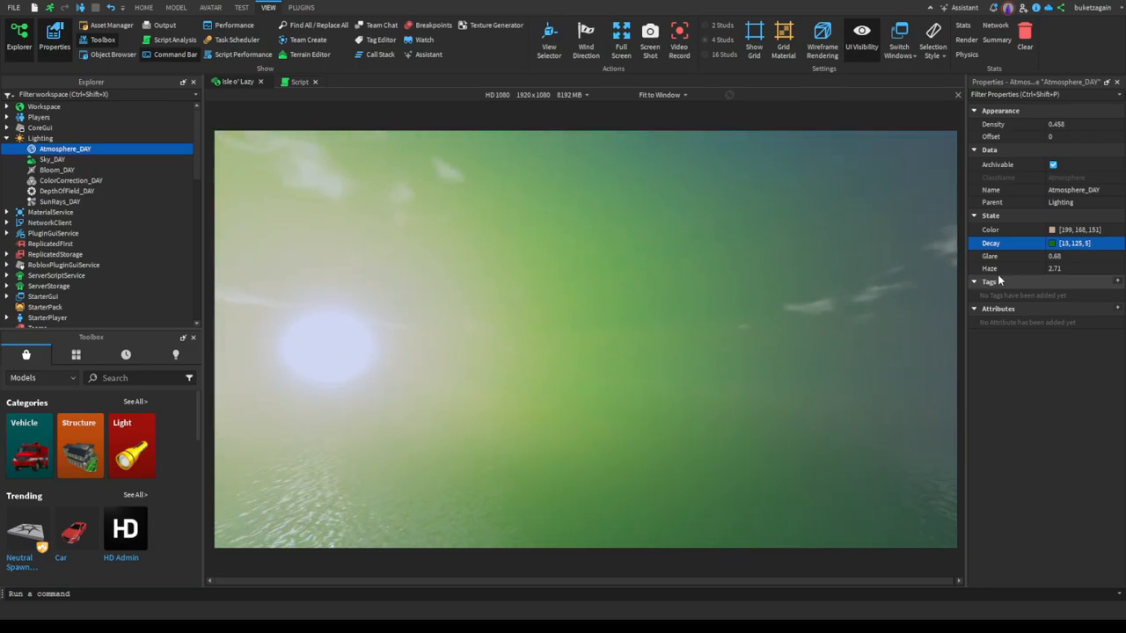
{"action": "left_click", "coordinate": [1050, 242]}
{"action": "left_click_drag", "start_coordinate": [656, 251], "coordinate": [575, 290]}
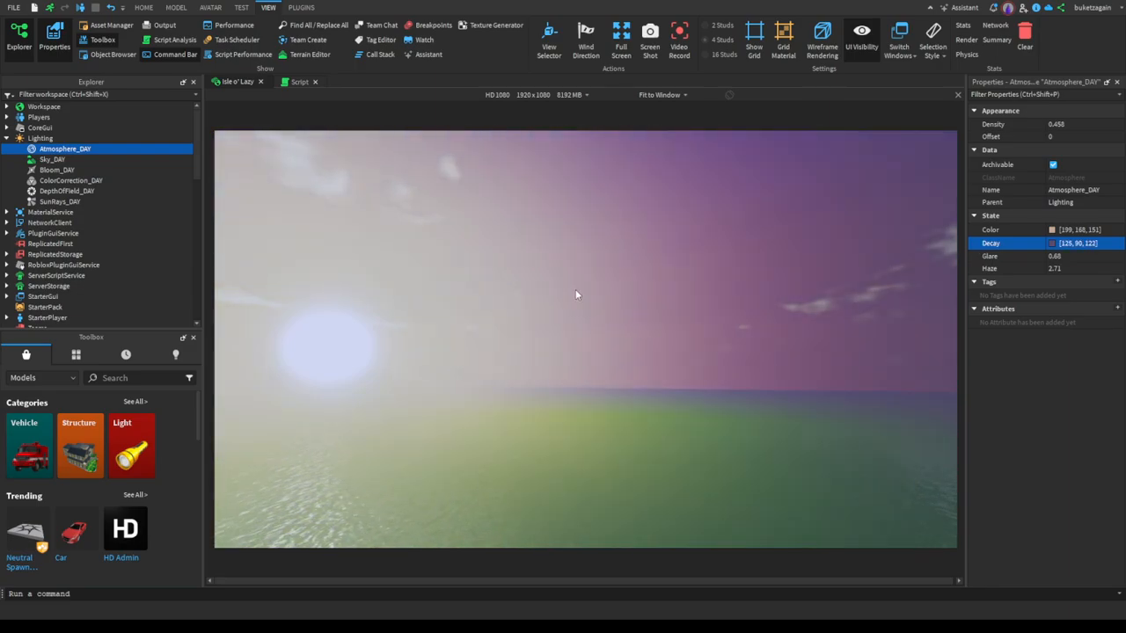
{"action": "right_click_drag", "start_coordinate": [605, 397], "coordinate": [638, 393]}
{"action": "key", "text": "ctrl+z"}
{"action": "key", "text": "ctrl+z"}
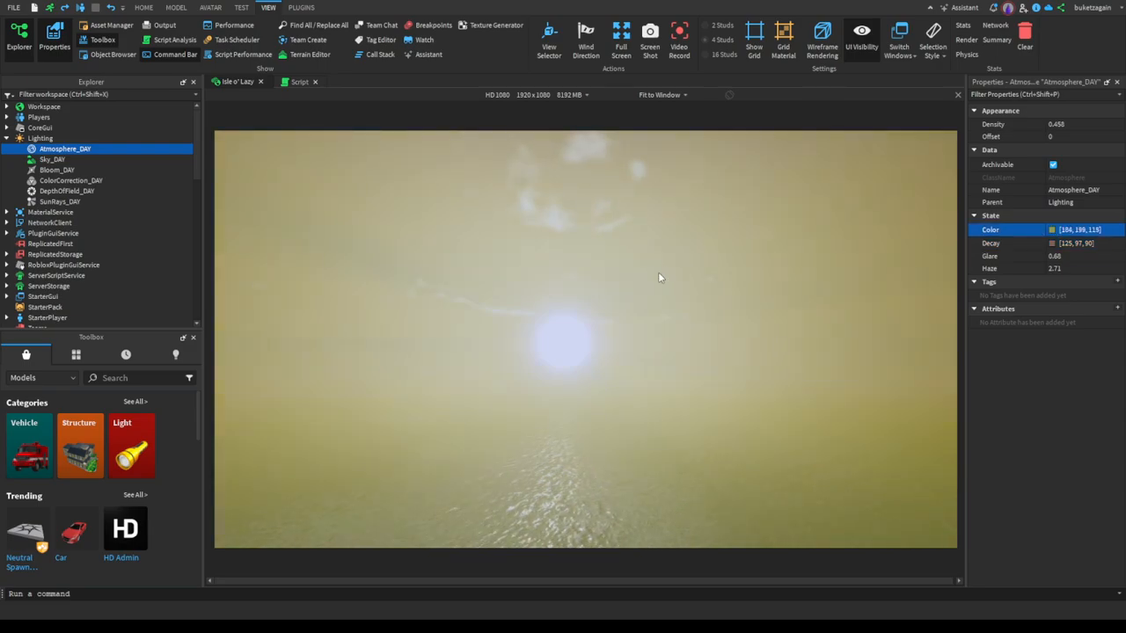
Try a yellow-green Color on Atmosphere_DAY, view the sea and sky, and undo it.
{"action": "right_click_drag", "start_coordinate": [635, 412], "coordinate": [637, 408]}
{"action": "right_click_drag", "start_coordinate": [830, 319], "coordinate": [830, 319]}
{"action": "right_click_drag", "start_coordinate": [738, 213], "coordinate": [957, 132]}
{"action": "key", "text": "ctrl+z"}
Try Glare, Haze and Density at 0 on Atmosphere_DAY, undo these changes, and view the island.
{"action": "left_click", "coordinate": [1102, 256]}
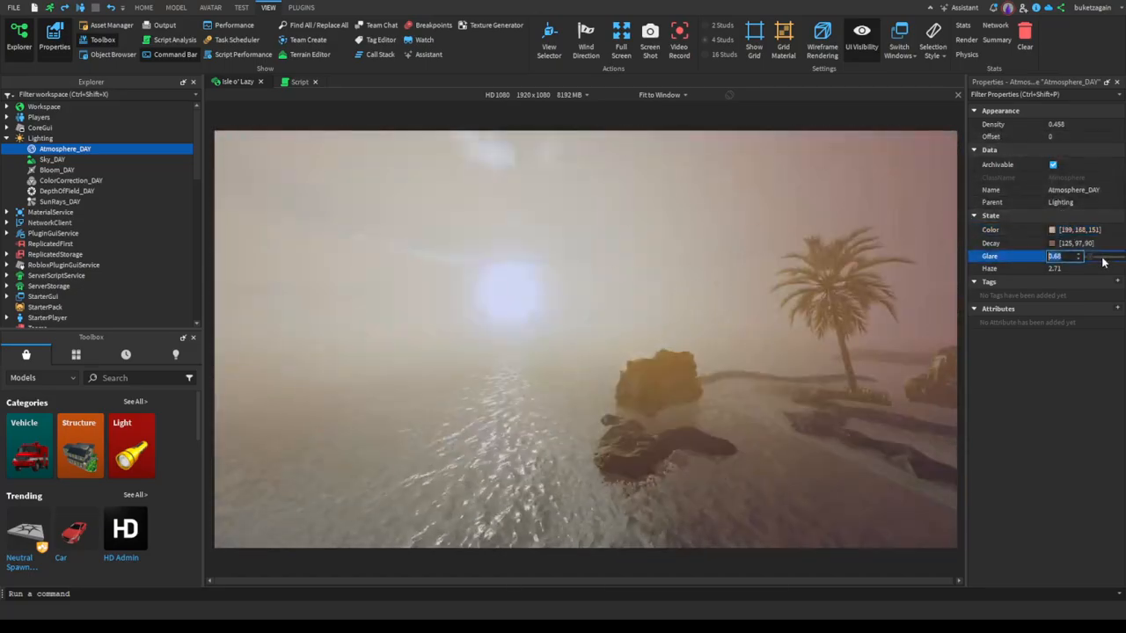
{"action": "mouse_move", "coordinate": [1094, 257]}
{"action": "left_mouse_down"}
{"action": "mouse_move", "coordinate": [1067, 261]}
{"action": "mouse_move", "coordinate": [1086, 269]}
{"action": "left_mouse_up"}
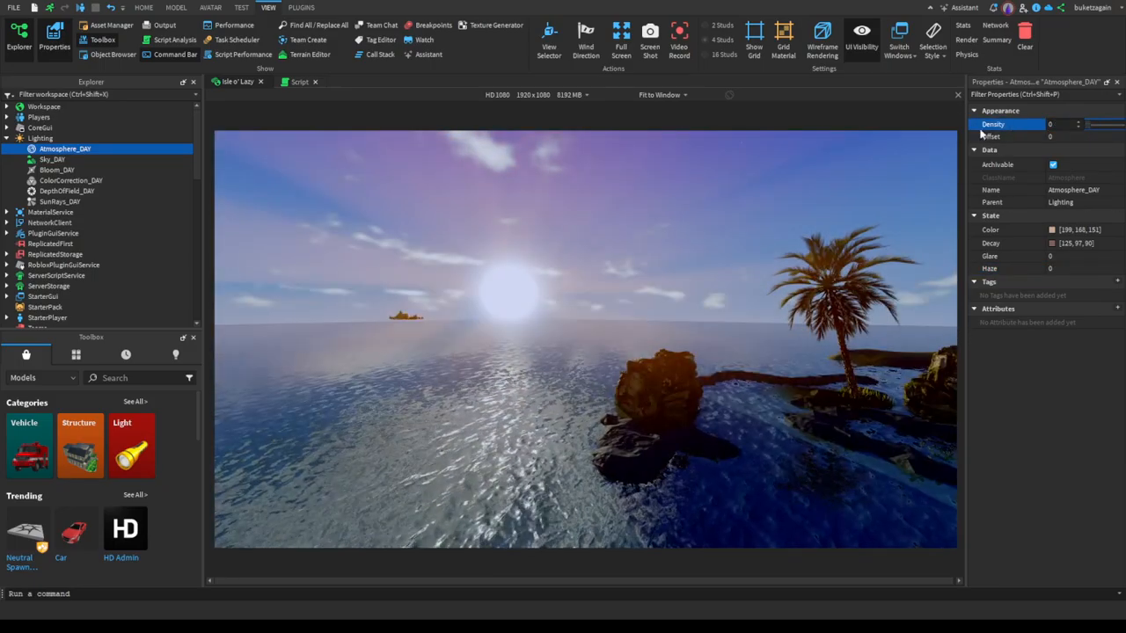
{"action": "right_click_drag", "start_coordinate": [728, 194], "coordinate": [729, 194]}
{"action": "key", "text": "s"}
{"action": "key", "text": "ctrl+z"}
{"action": "key", "text": "ctrl+z"}
{"action": "key", "text": "ctrl+z"}
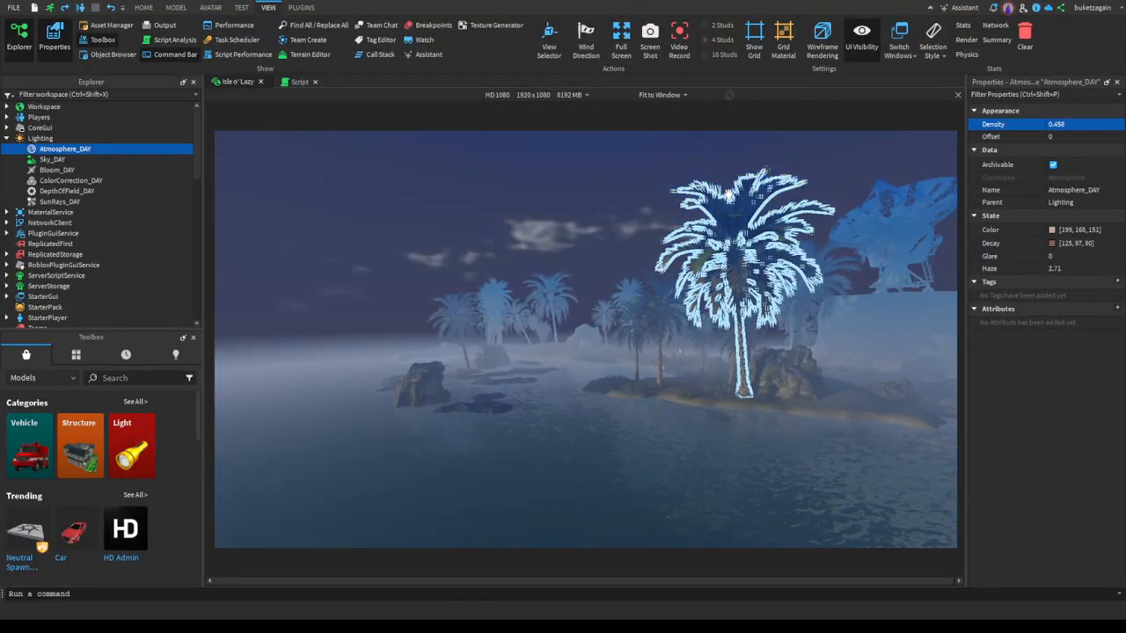
{"action": "right_click_drag", "start_coordinate": [728, 194], "coordinate": [728, 194]}
{"action": "key", "text": "s"}
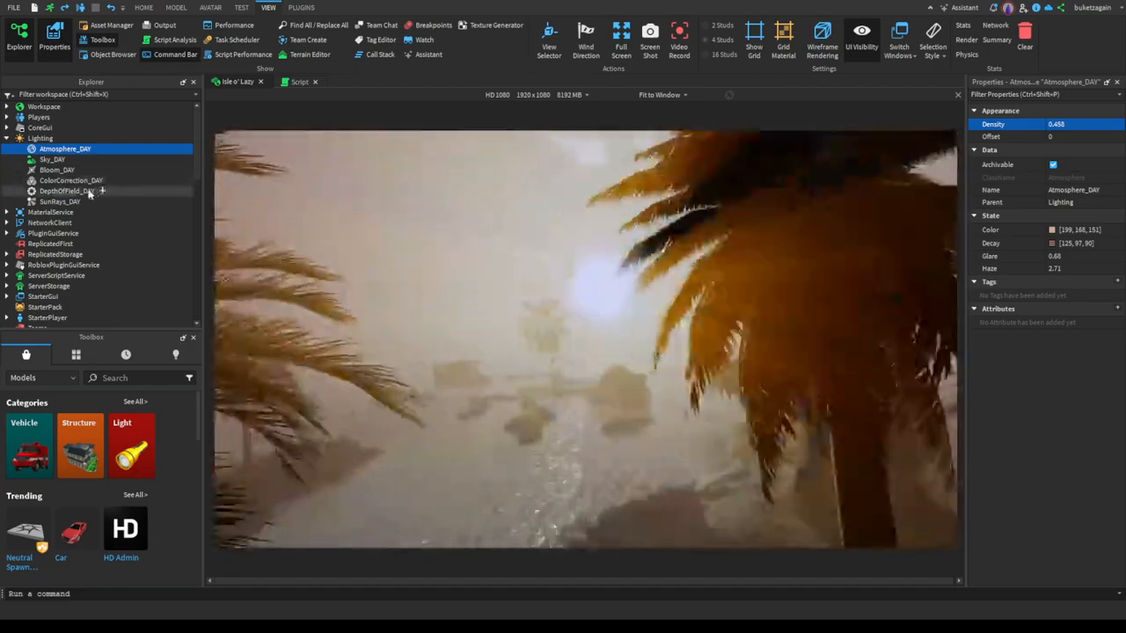
Set the SunRays_DAY Intensity to 0.288 and view the sun through the palms.
{"action": "left_click", "coordinate": [68, 193]}
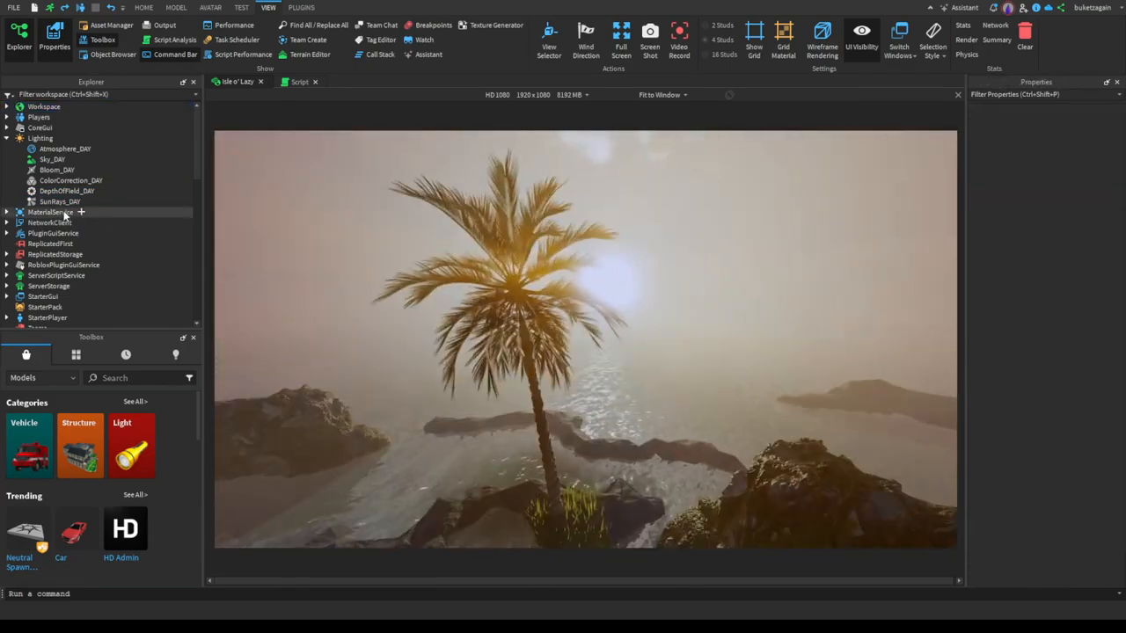
{"action": "key", "text": "w"}
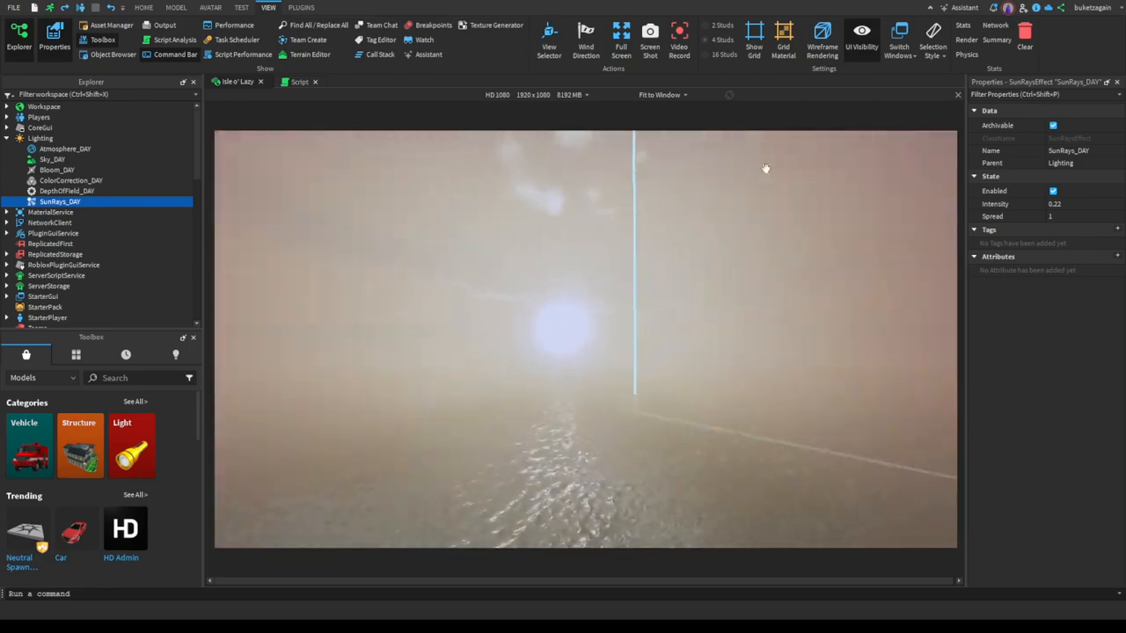
{"action": "key", "text": "s"}
{"action": "left_click", "coordinate": [1094, 207]}
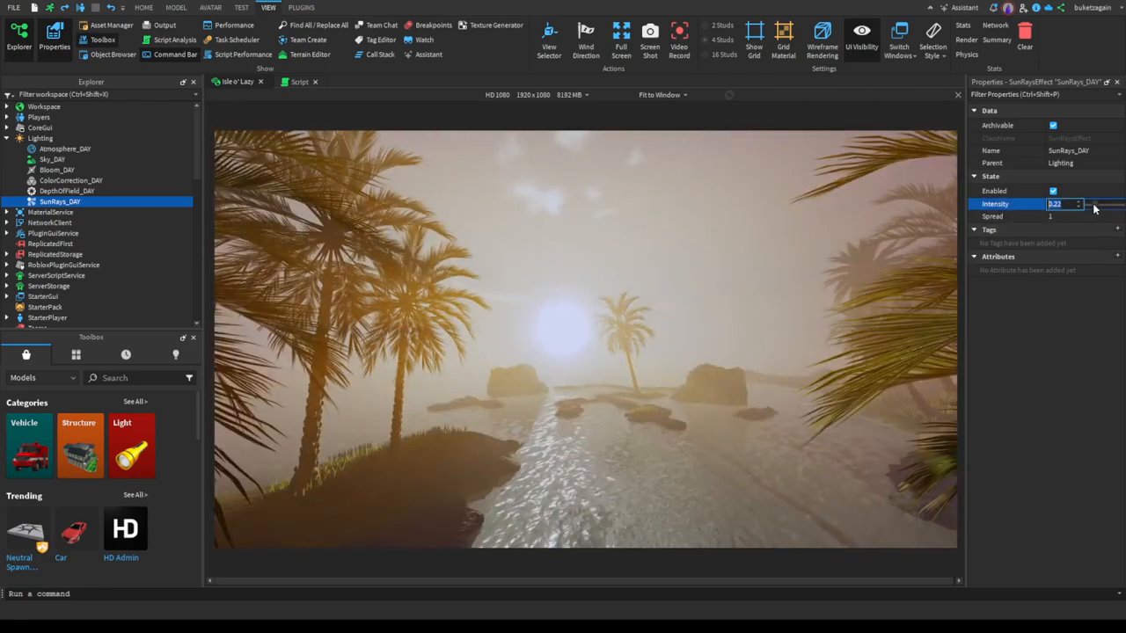
{"action": "mouse_move", "coordinate": [1094, 205]}
{"action": "left_mouse_down"}
{"action": "mouse_move", "coordinate": [1124, 205]}
{"action": "mouse_move", "coordinate": [1067, 220]}
{"action": "mouse_move", "coordinate": [1124, 218]}
{"action": "mouse_move", "coordinate": [1098, 207]}
{"action": "left_mouse_up"}
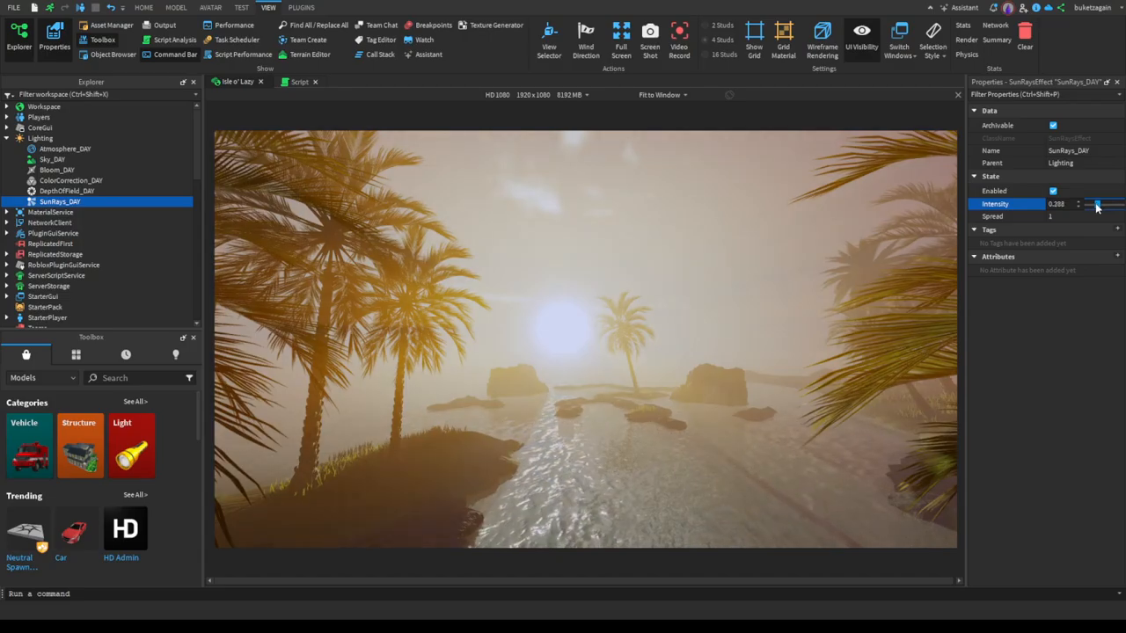
{"action": "right_click_drag", "start_coordinate": [674, 375], "coordinate": [673, 377]}
{"action": "left_click", "coordinate": [674, 376]}
{"action": "key", "text": "a"}
{"action": "key", "text": "w"}
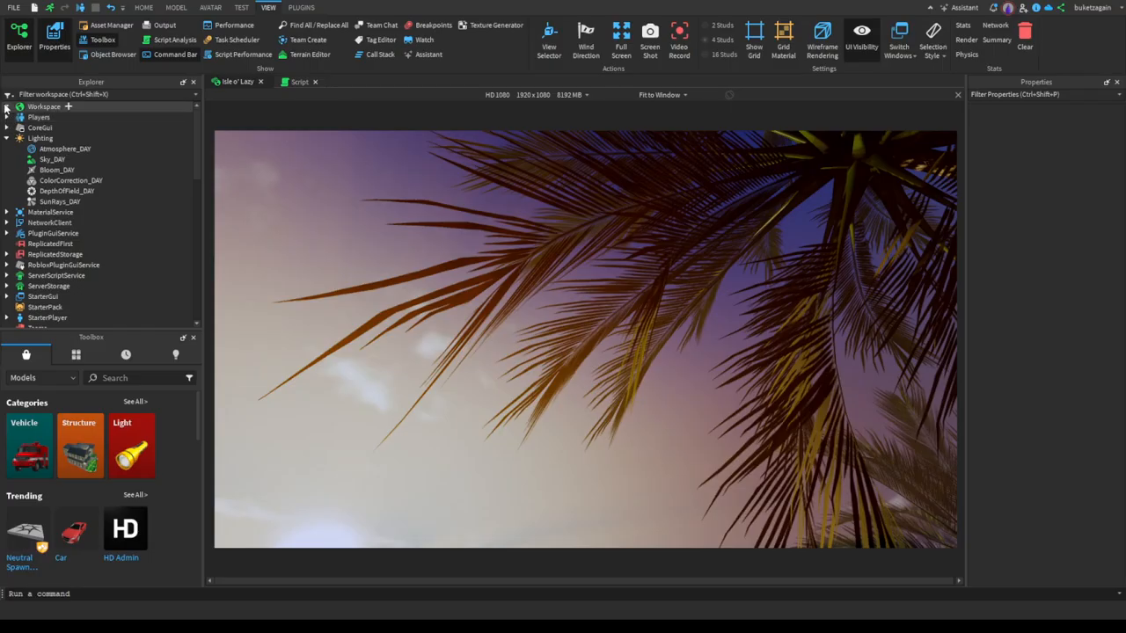
Show the Clouds object under the Workspace Terrain and set its Cover to 0.678.
{"action": "right_click_drag", "start_coordinate": [554, 210], "coordinate": [554, 214]}
{"action": "key", "text": "w"}
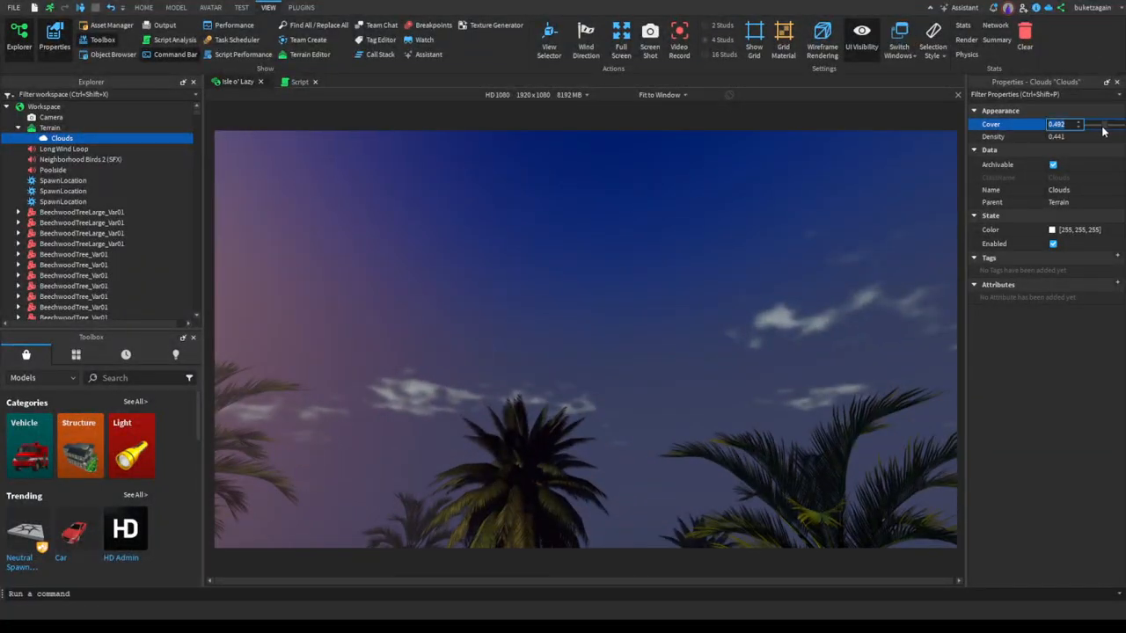
{"action": "mouse_move", "coordinate": [1104, 129]}
{"action": "left_mouse_down"}
{"action": "mouse_move", "coordinate": [1123, 125]}
{"action": "mouse_move", "coordinate": [1110, 128]}
{"action": "left_mouse_up"}
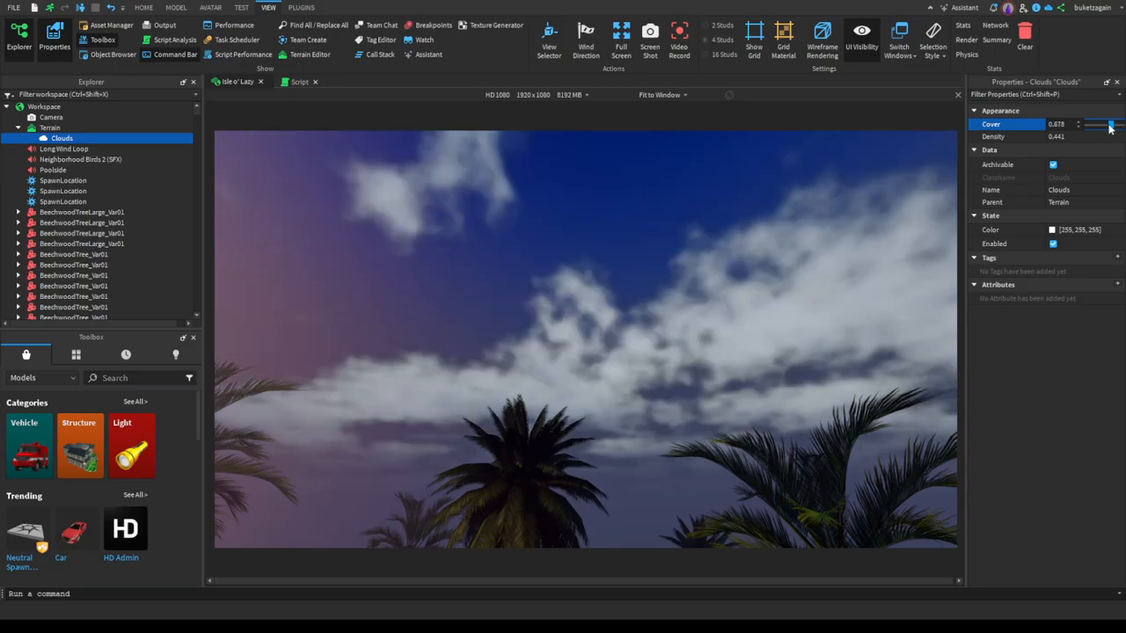
{"action": "right_click_drag", "start_coordinate": [759, 209], "coordinate": [760, 208]}
{"action": "key", "text": "s"}
Show the Terrain's properties and examine the island's grass decoration, shore and water.
{"action": "right_click_drag", "start_coordinate": [563, 329], "coordinate": [695, 220]}
{"action": "key", "text": "w"}
{"action": "key", "text": "w"}
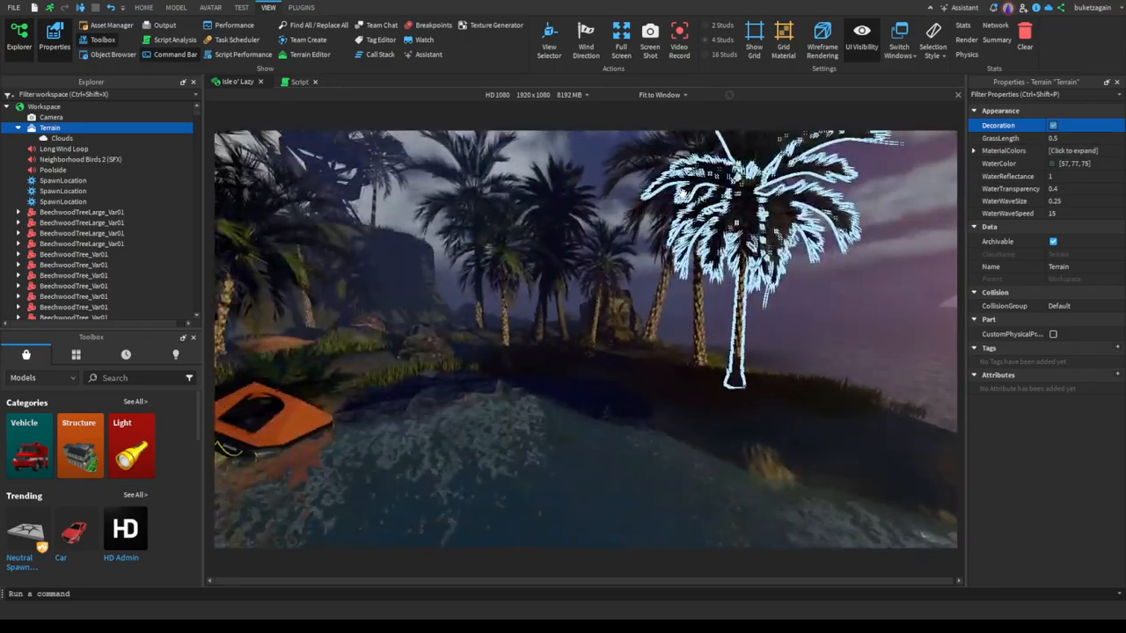
{"action": "key", "text": "w"}
{"action": "key", "text": "w"}
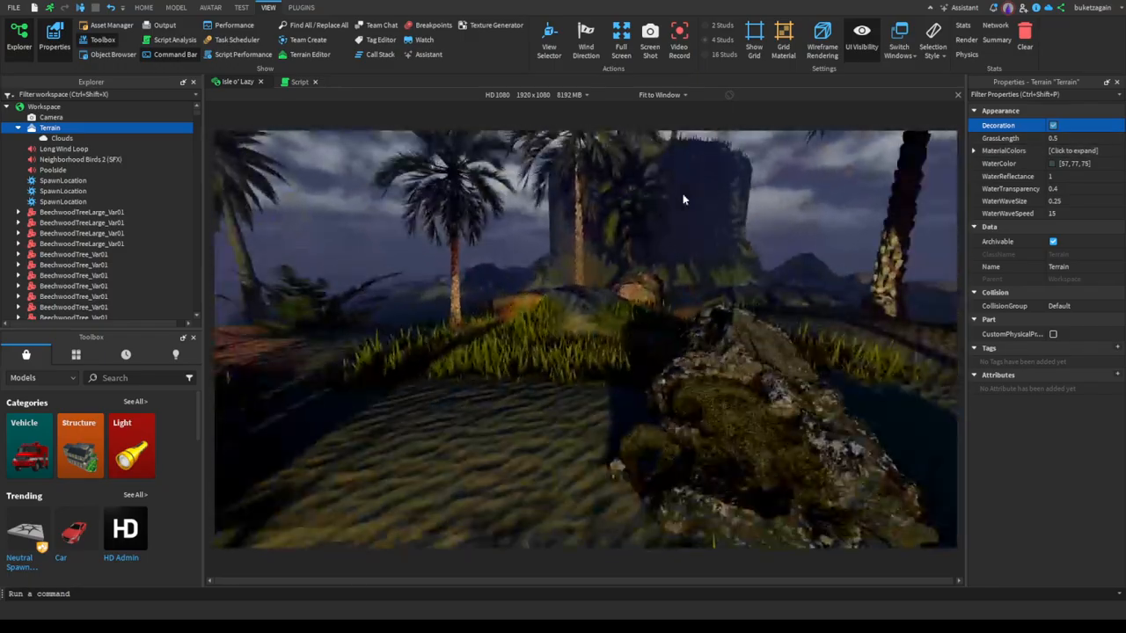
{"action": "right_click_drag", "start_coordinate": [682, 194], "coordinate": [679, 194]}
{"action": "key", "text": "s"}
{"action": "key", "text": "a"}
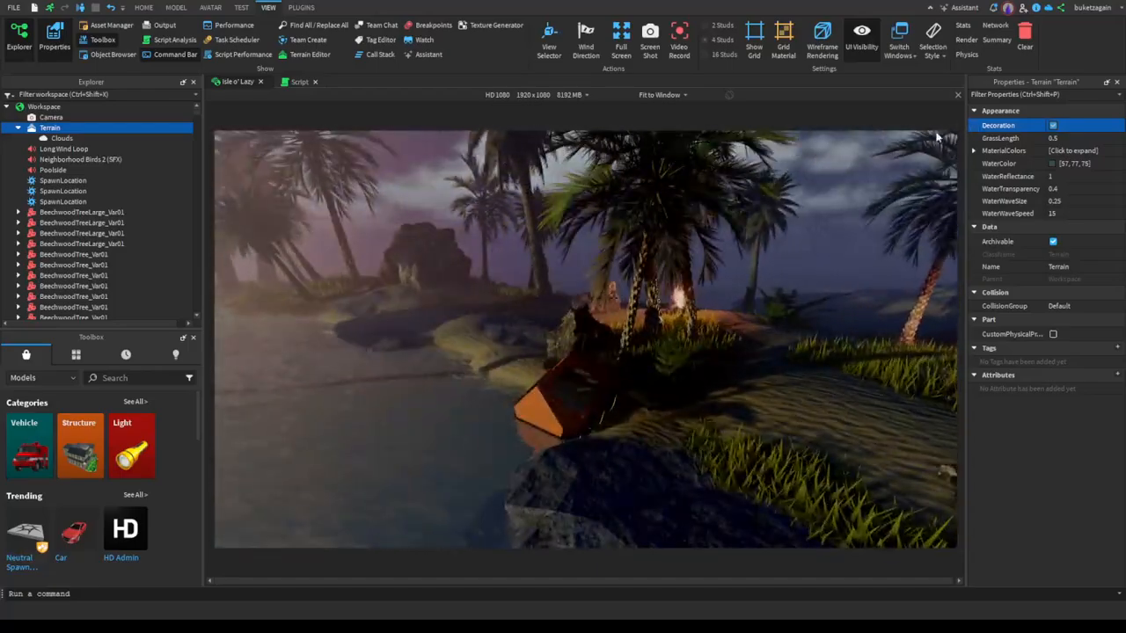
{"action": "key", "text": "d"}
{"action": "key", "text": "a"}
Expand the Terrain's MaterialColors and view the coloured ground and water around the island.
{"action": "left_click", "coordinate": [975, 150]}
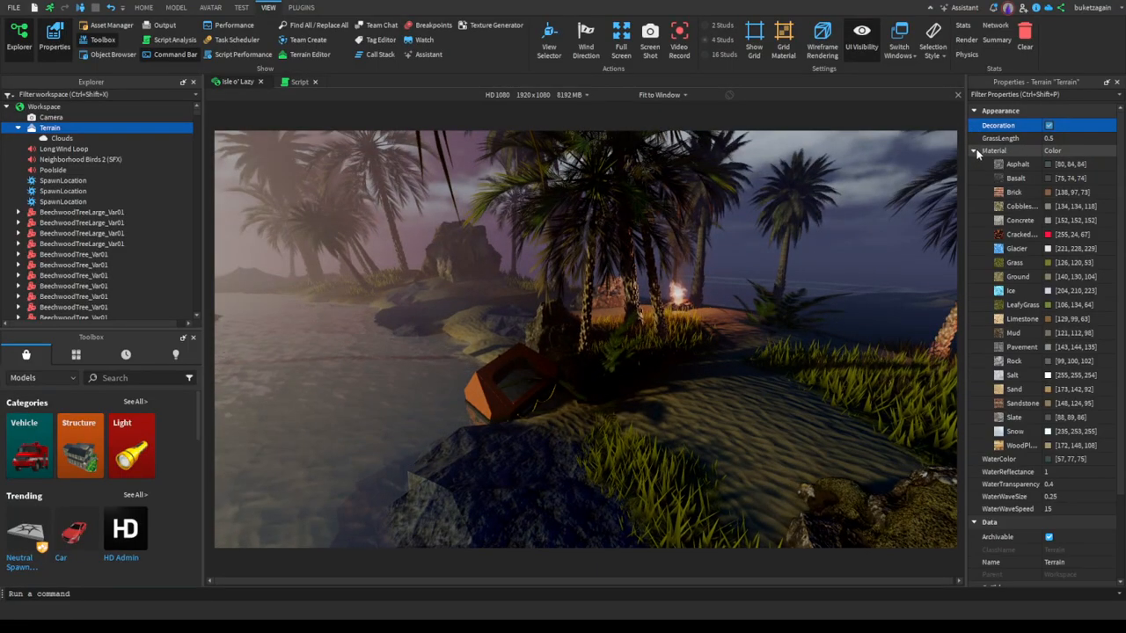
{"action": "key", "text": "w"}
{"action": "key", "text": "w"}
{"action": "right_click_drag", "start_coordinate": [834, 208], "coordinate": [834, 207]}
{"action": "key", "text": "s"}
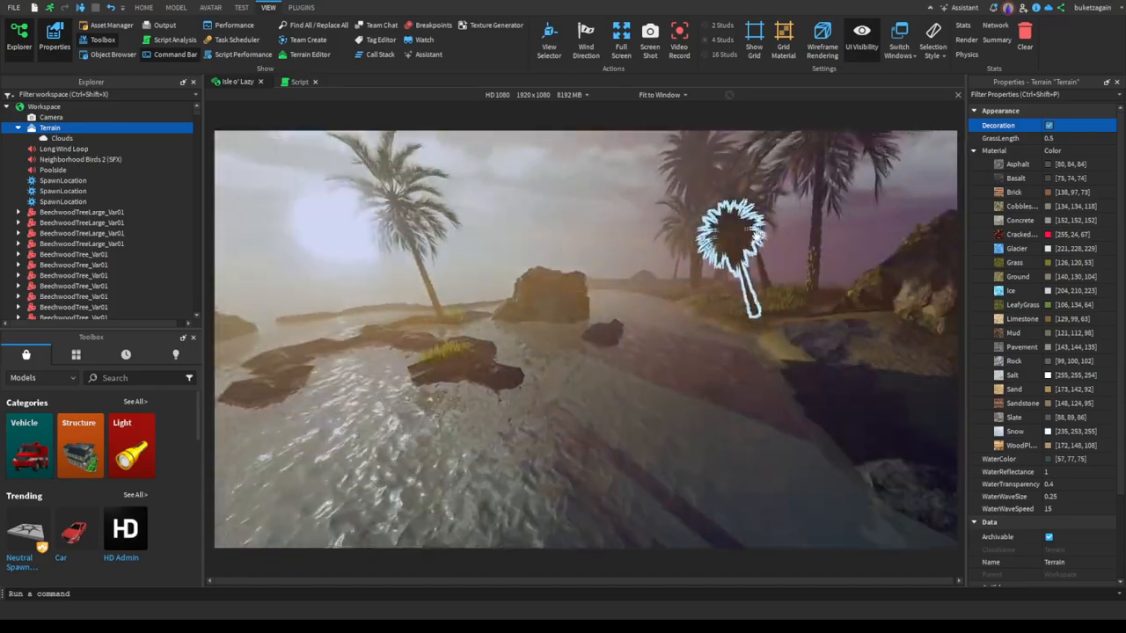
Collapse the Terrain's MaterialColors, select the Workspace, filter its properties by "wind" and expand GlobalWind.
{"action": "left_click", "coordinate": [974, 151]}
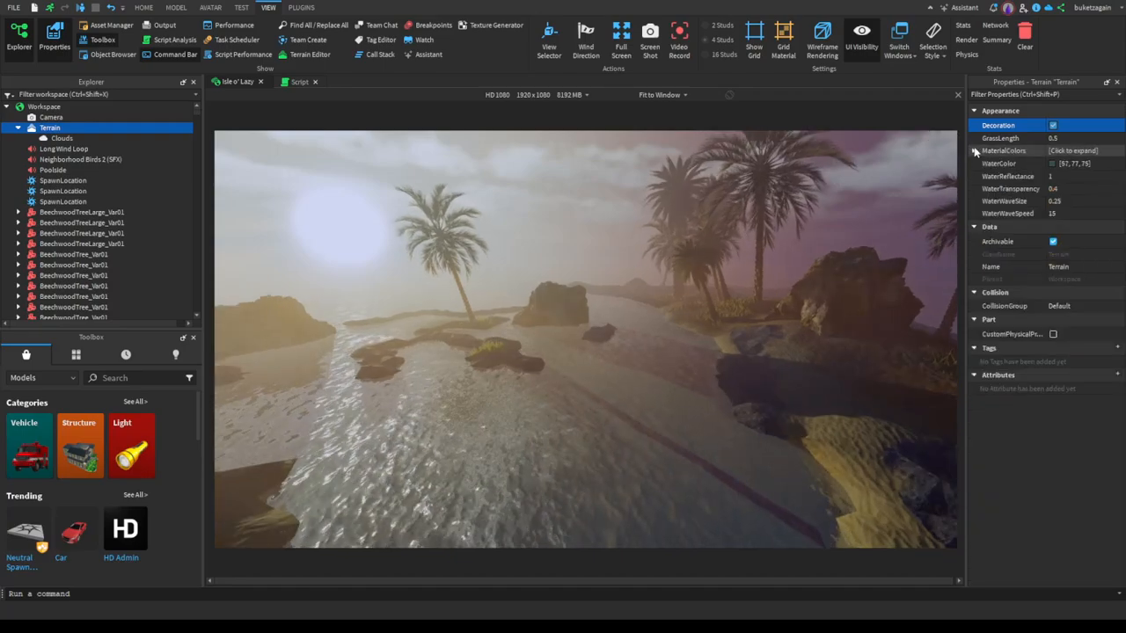
{"action": "left_click", "coordinate": [27, 107]}
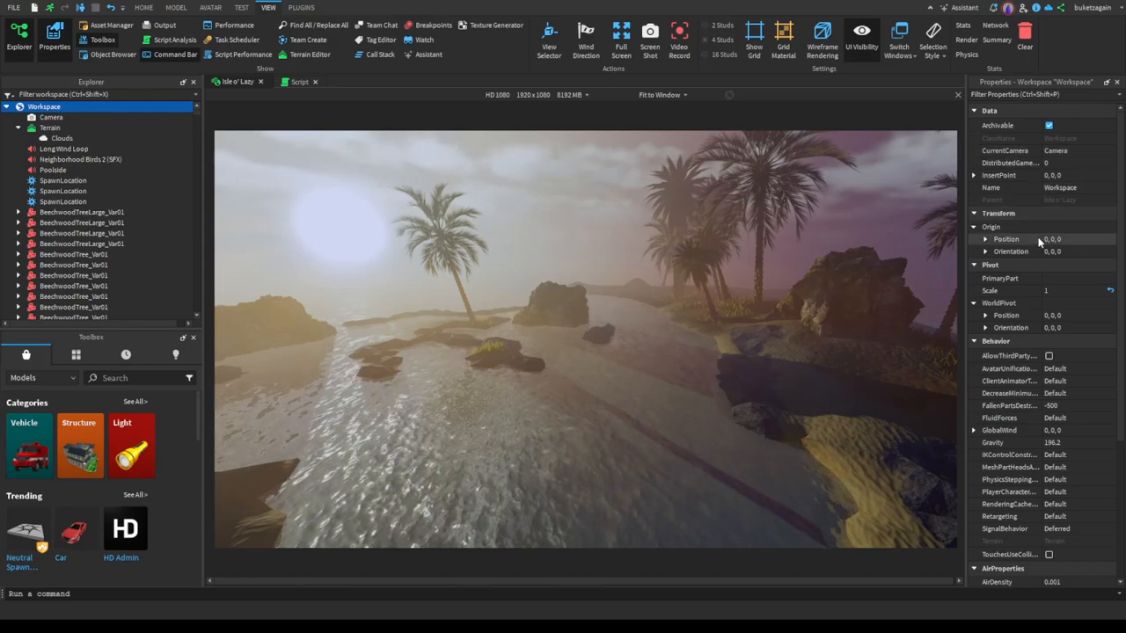
{"action": "scroll", "coordinate": [1037, 247], "scroll_direction": "down", "scroll_amount": 5}
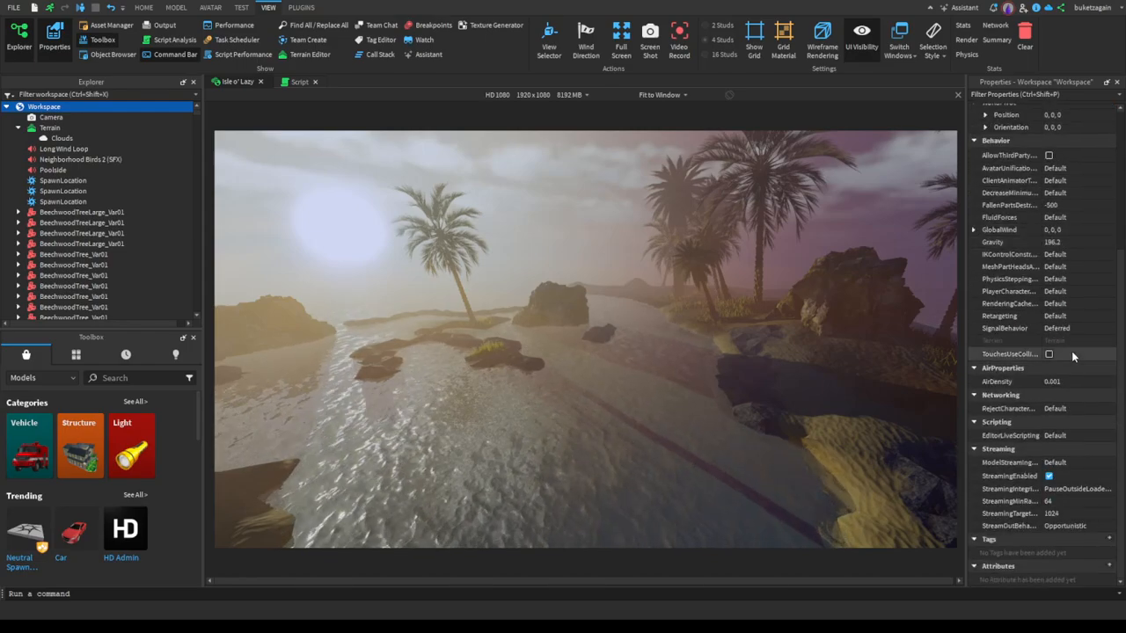
{"action": "scroll", "coordinate": [1074, 355], "scroll_direction": "up", "scroll_amount": 5}
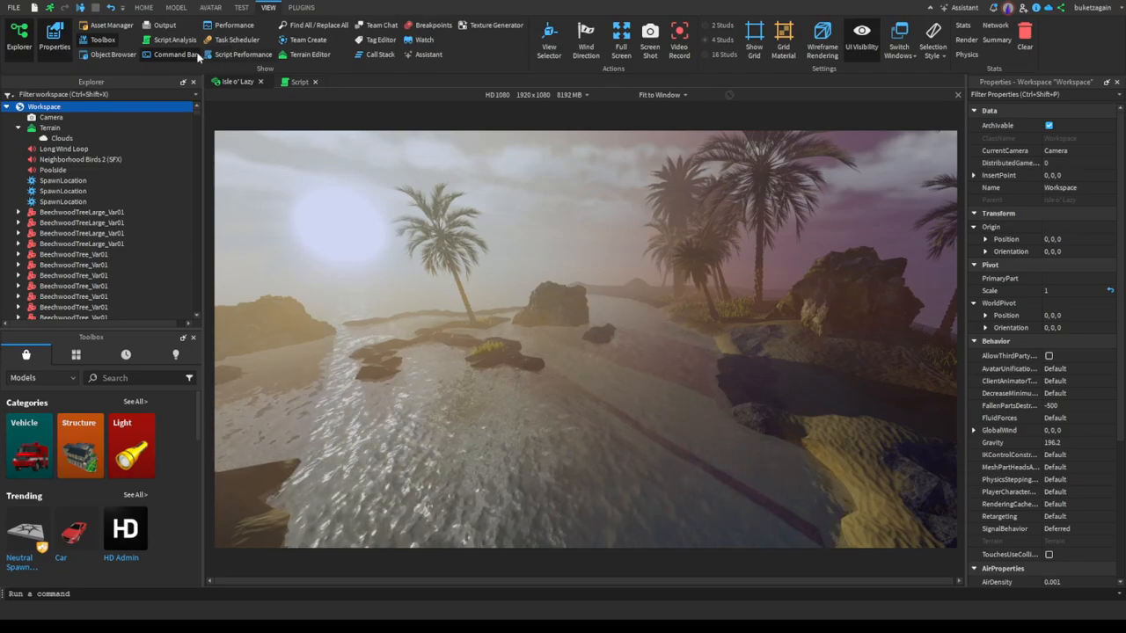
{"action": "left_click", "coordinate": [175, 8]}
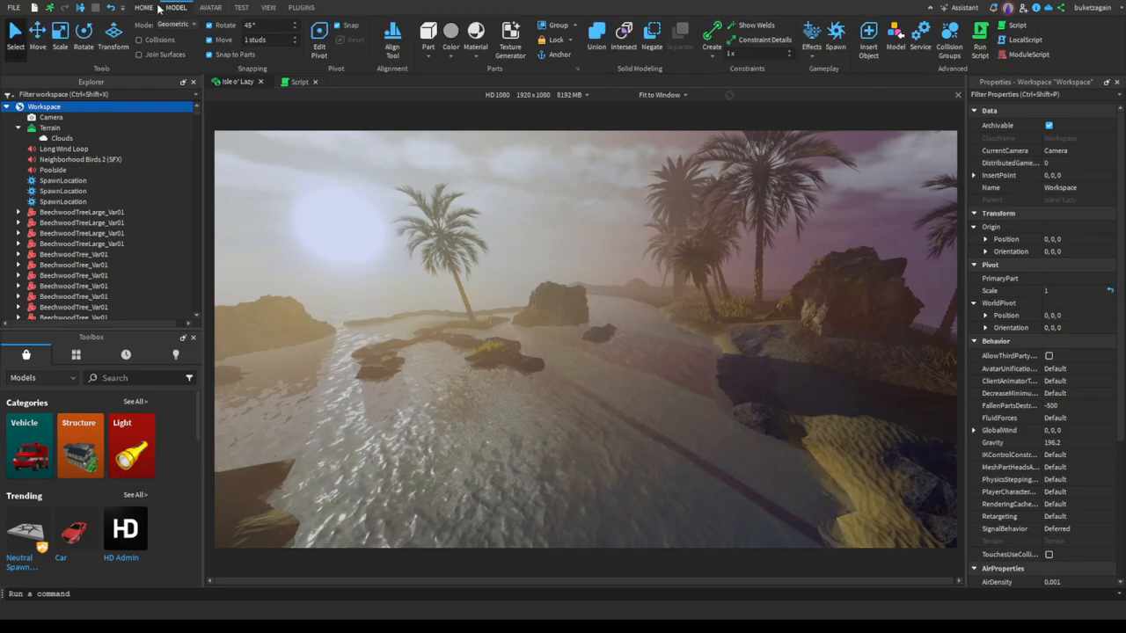
{"action": "left_click", "coordinate": [145, 8]}
{"action": "left_click", "coordinate": [175, 8]}
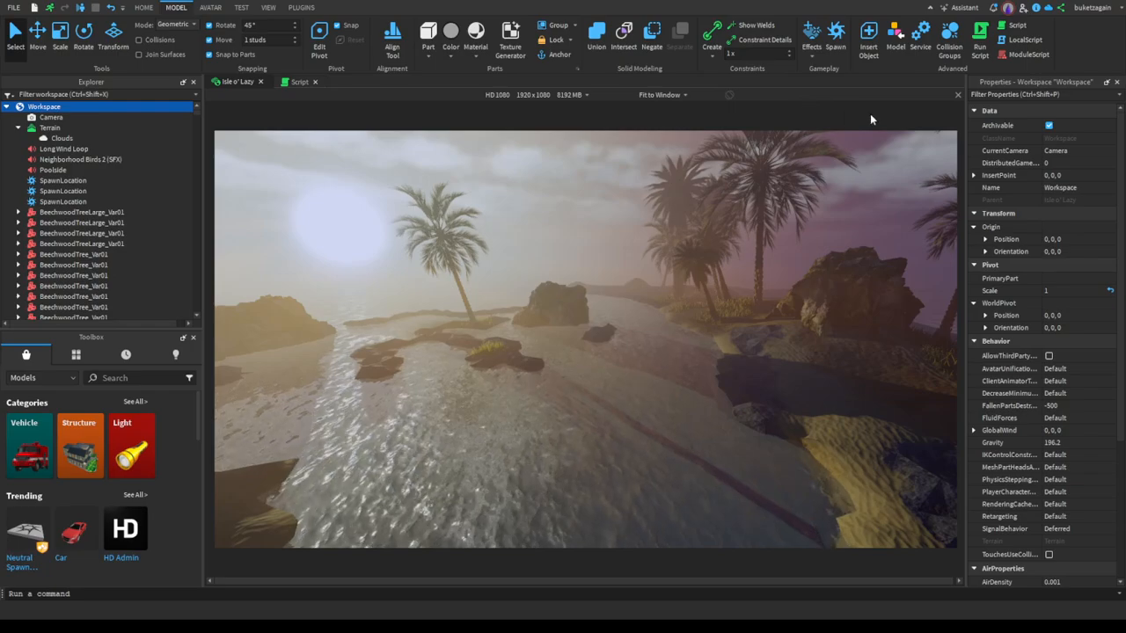
{"action": "scroll", "coordinate": [1110, 438], "scroll_direction": "down", "scroll_amount": 5}
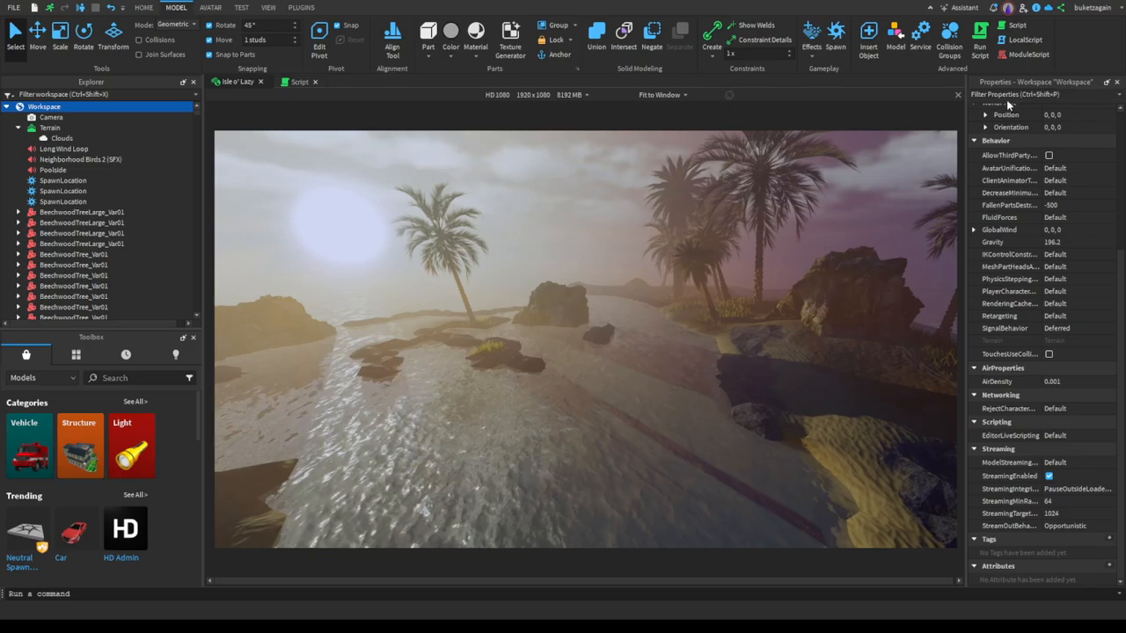
{"action": "type", "text": "wind"}
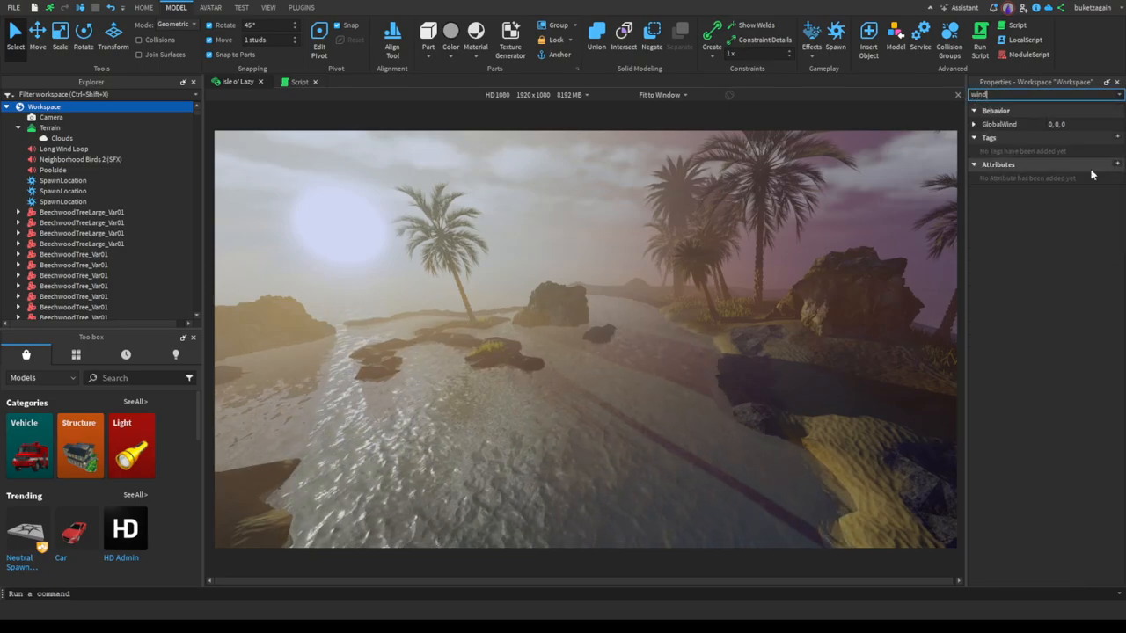
{"action": "left_click", "coordinate": [974, 125]}
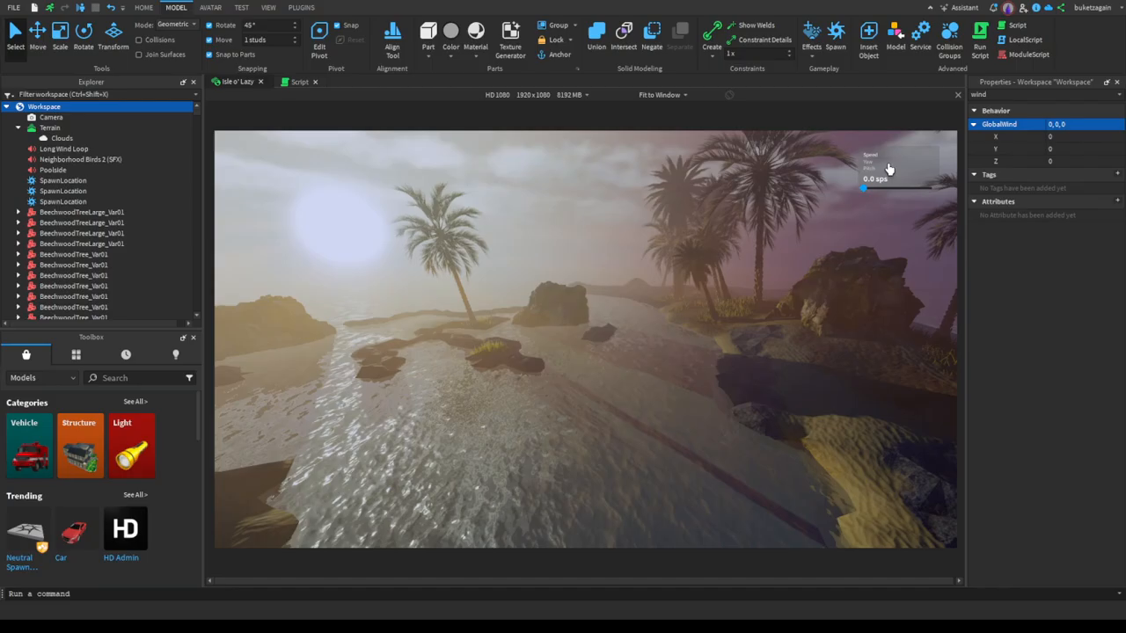
Set GlobalWind to -0.727, -2.822, 7.843 with a 20° pitch using the wind control, and view the wind in the grass.
{"action": "right_click_drag", "start_coordinate": [913, 165], "coordinate": [912, 166]}
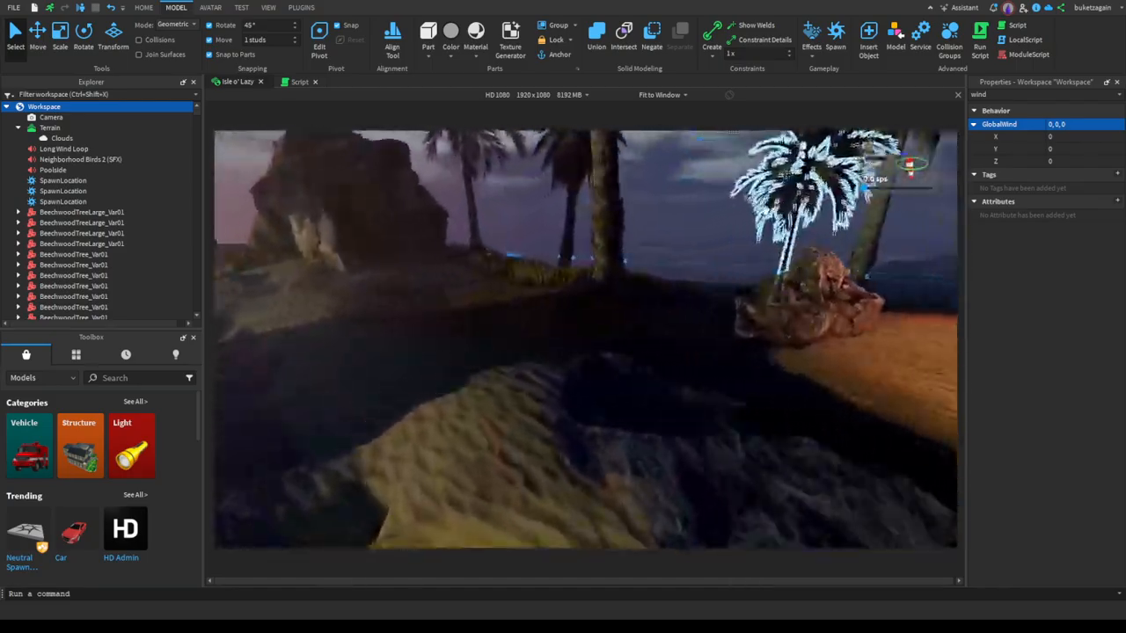
{"action": "key", "text": "w"}
{"action": "mouse_move", "coordinate": [777, 183]}
{"action": "right_mouse_down"}
{"action": "mouse_move", "coordinate": [770, 215]}
{"action": "mouse_move", "coordinate": [778, 183]}
{"action": "right_mouse_up"}
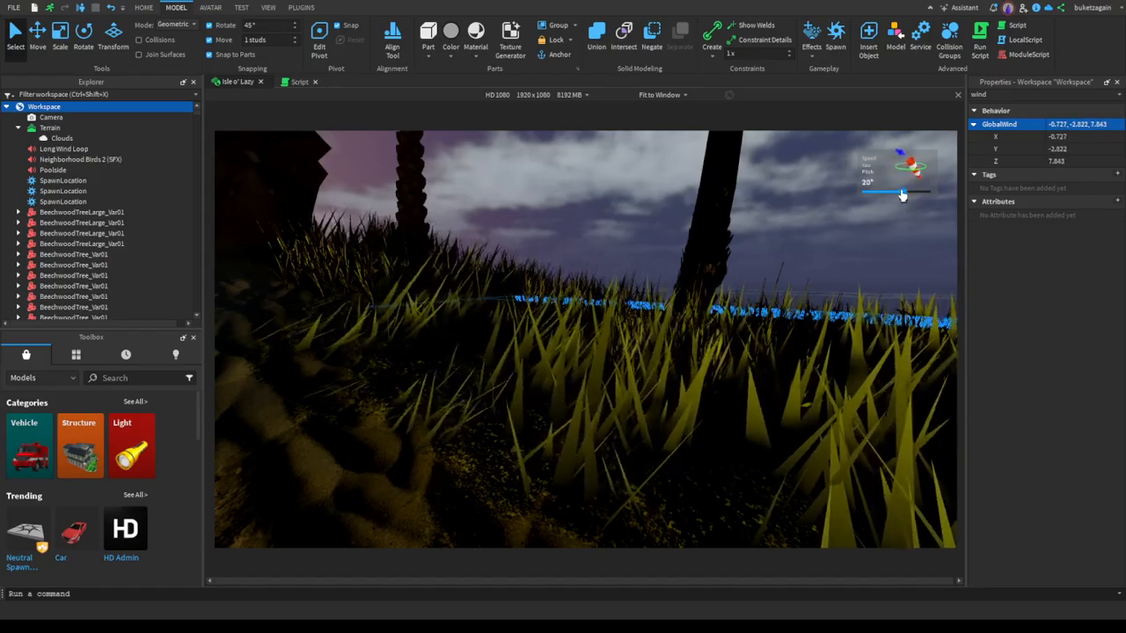
{"action": "right_click_drag", "start_coordinate": [767, 236], "coordinate": [767, 236]}
{"action": "key", "text": "w"}
{"action": "key", "text": "s"}
Enable WindAffectsDrag on the Fire2 particle emitter inside the campfire's FirePart.
{"action": "left_click", "coordinate": [648, 402]}
{"action": "scroll", "coordinate": [5, 202], "scroll_direction": "down", "scroll_amount": 1}
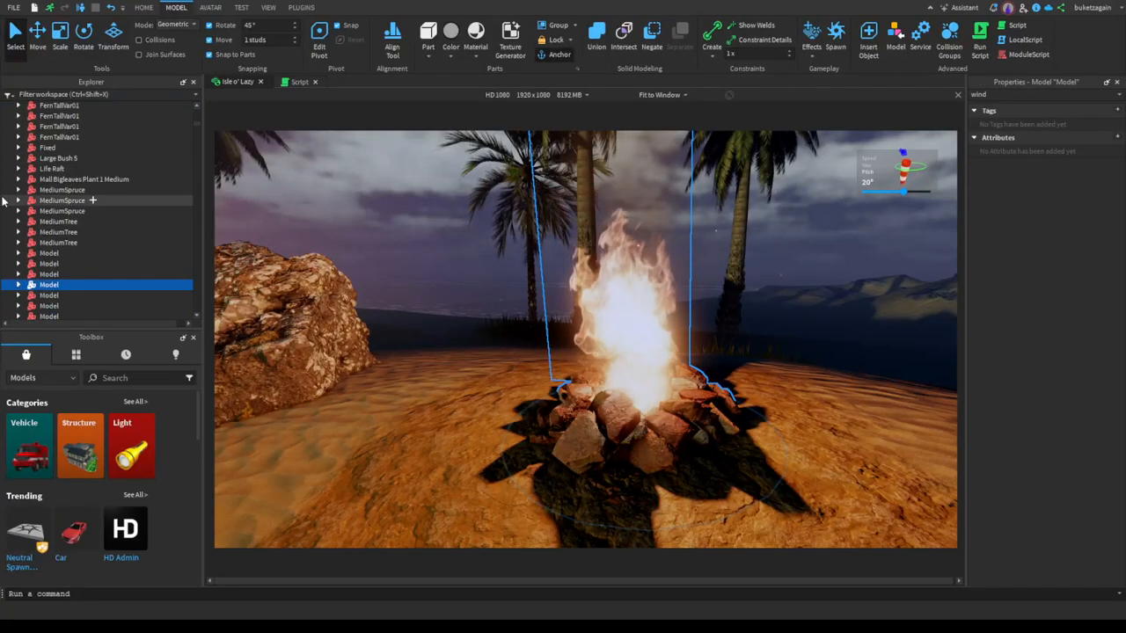
{"action": "left_click", "coordinate": [31, 306]}
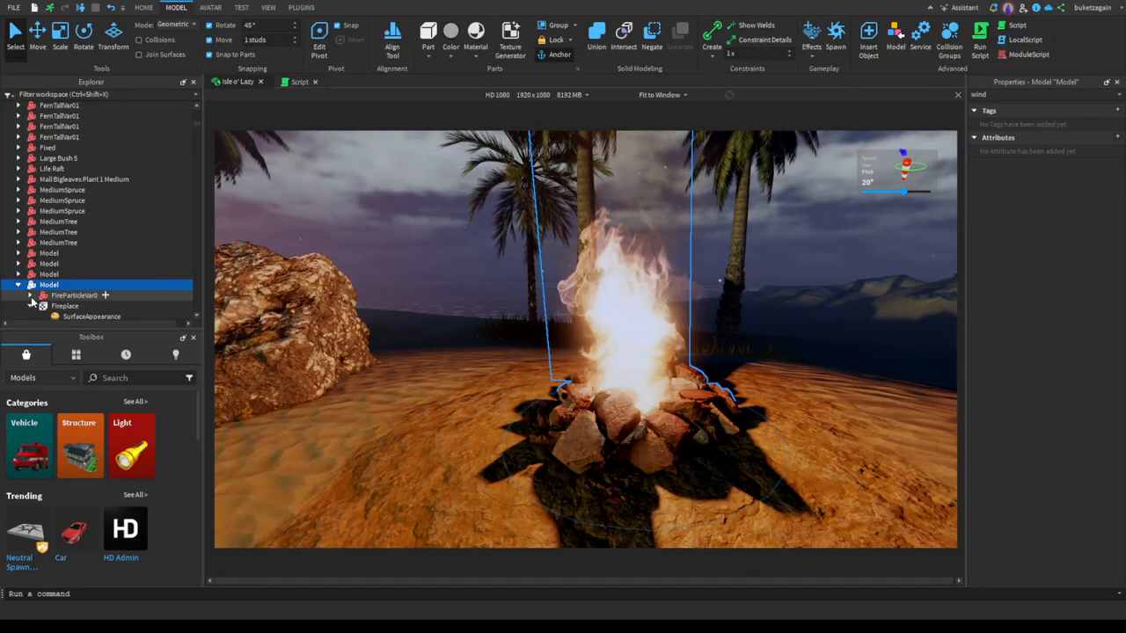
{"action": "scroll", "coordinate": [32, 263], "scroll_direction": "down", "scroll_amount": 3}
{"action": "left_click", "coordinate": [25, 294]}
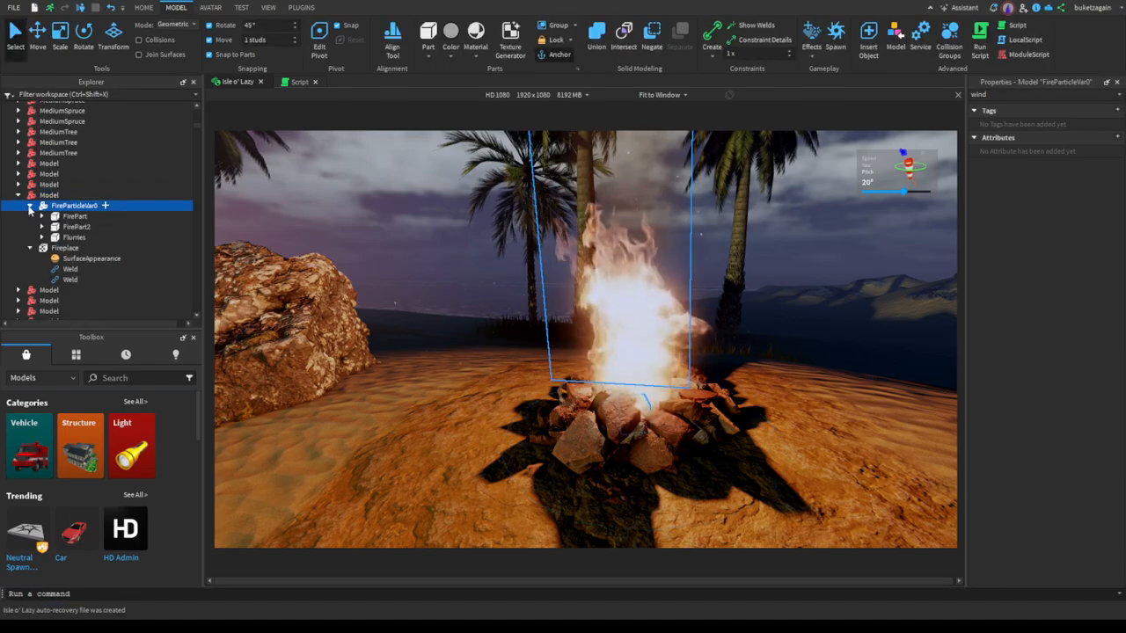
{"action": "scroll", "coordinate": [54, 238], "scroll_direction": "down", "scroll_amount": 3}
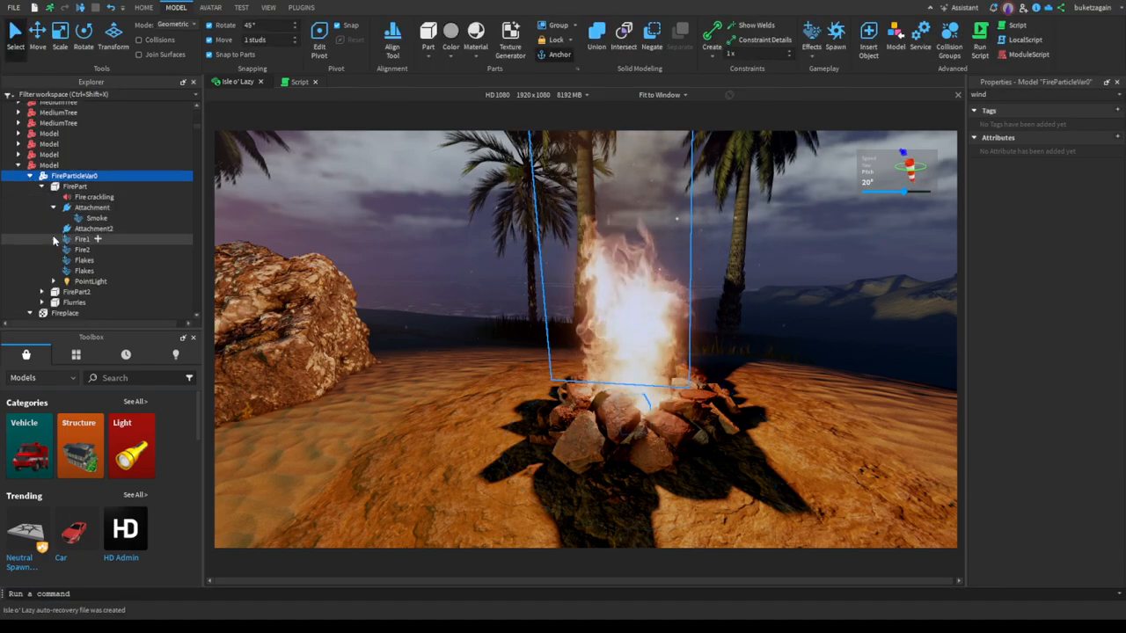
{"action": "left_click", "coordinate": [82, 190]}
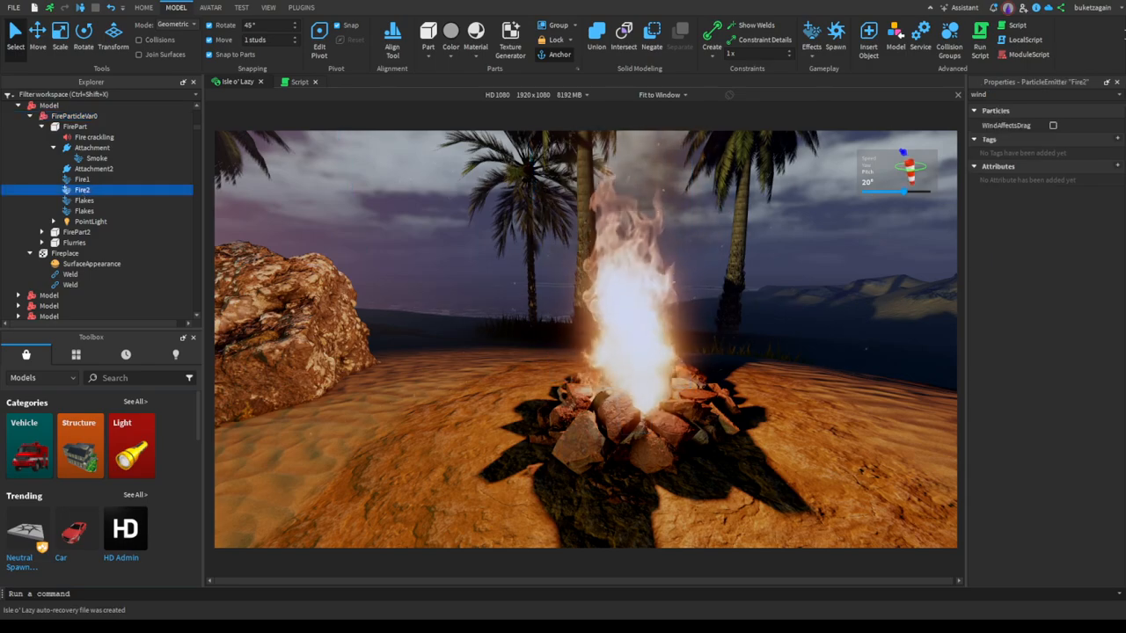
{"action": "left_click", "coordinate": [1051, 126]}
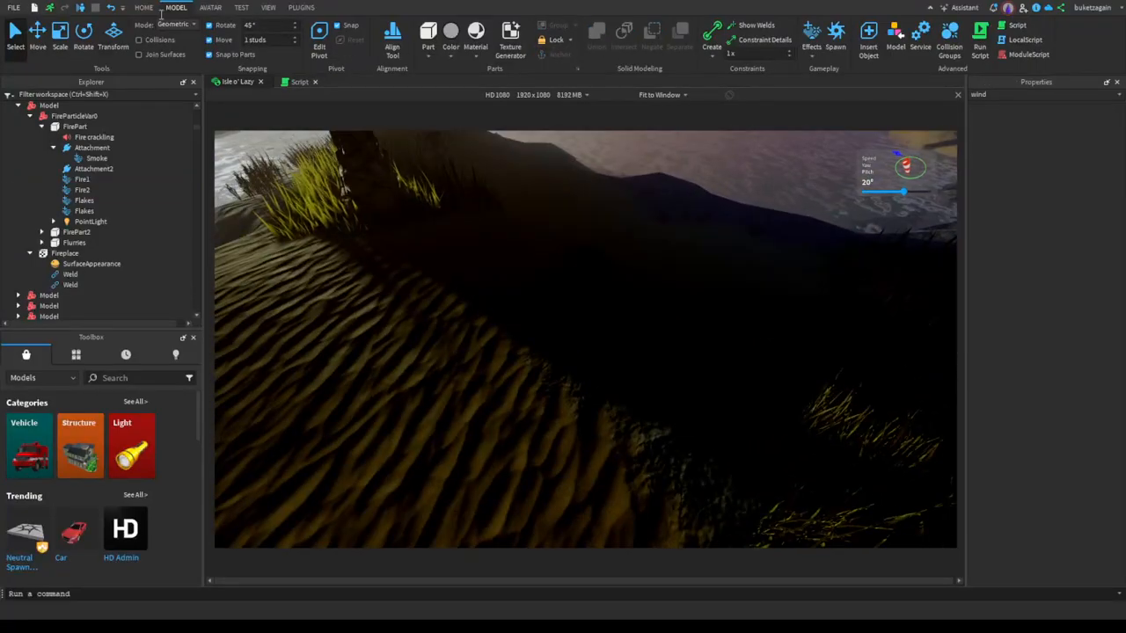
Insert an R6 masculine Block Avatar rig and place it on the rippled sand near the palms.
{"action": "left_click", "coordinate": [212, 7]}
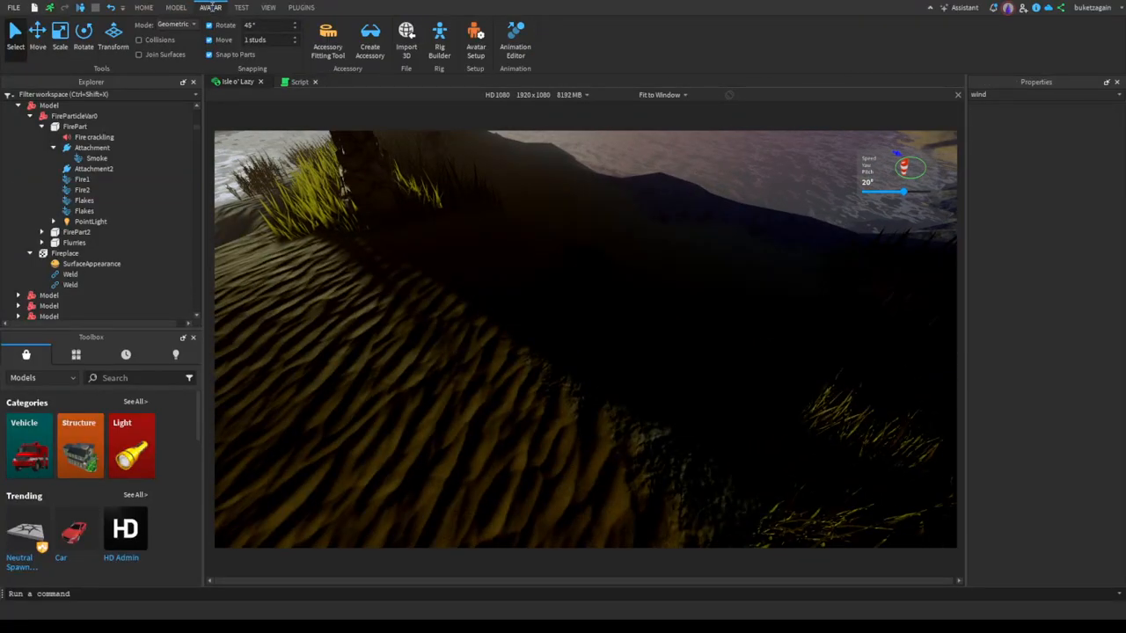
{"action": "left_click", "coordinate": [448, 51]}
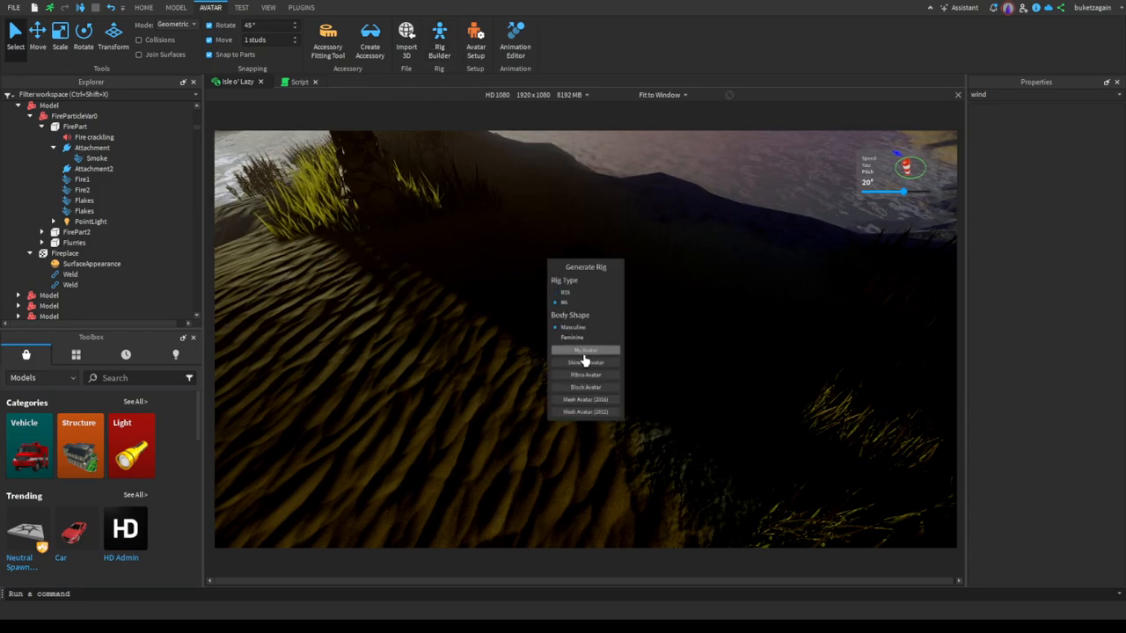
{"action": "left_click", "coordinate": [586, 389]}
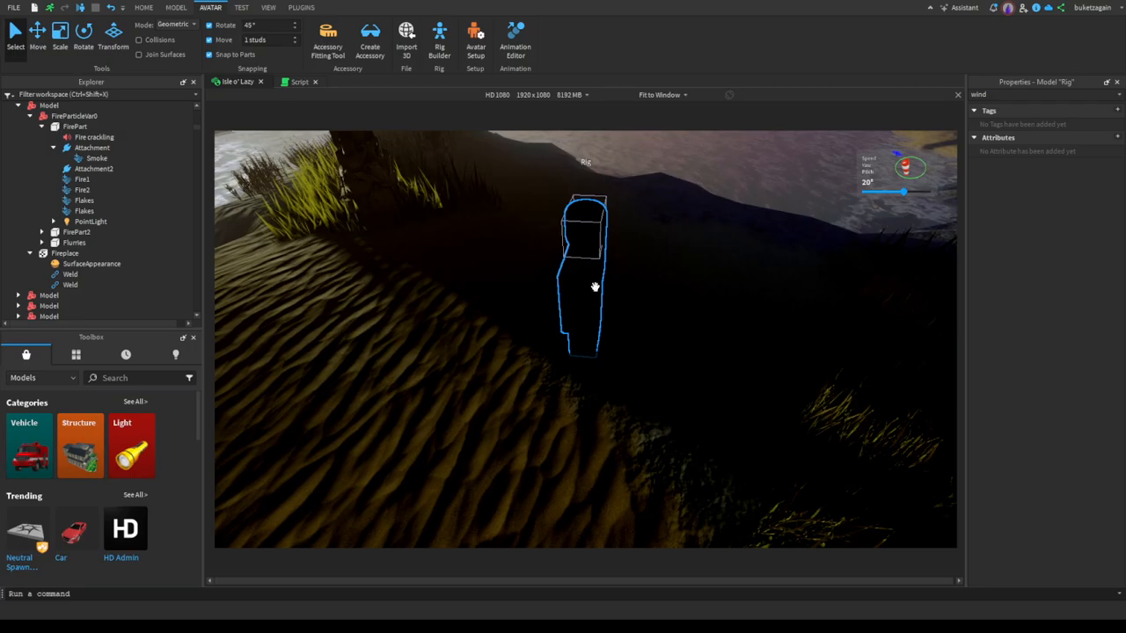
{"action": "left_click_drag", "start_coordinate": [595, 287], "coordinate": [490, 307]}
{"action": "right_click_drag", "start_coordinate": [490, 307], "coordinate": [493, 309]}
{"action": "scroll", "coordinate": [105, 194], "scroll_direction": "up", "scroll_amount": 7}
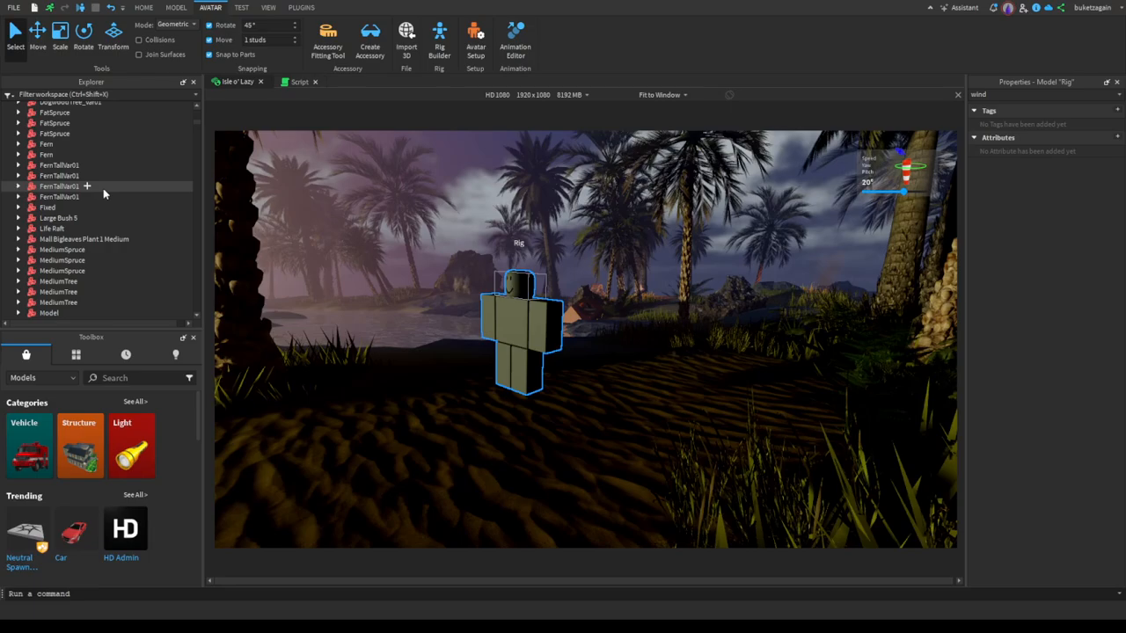
Expand the Rig in the Workspace and insert a Fire object into its HumanoidRootPart.
{"action": "scroll", "coordinate": [98, 141], "scroll_direction": "up", "scroll_amount": 8}
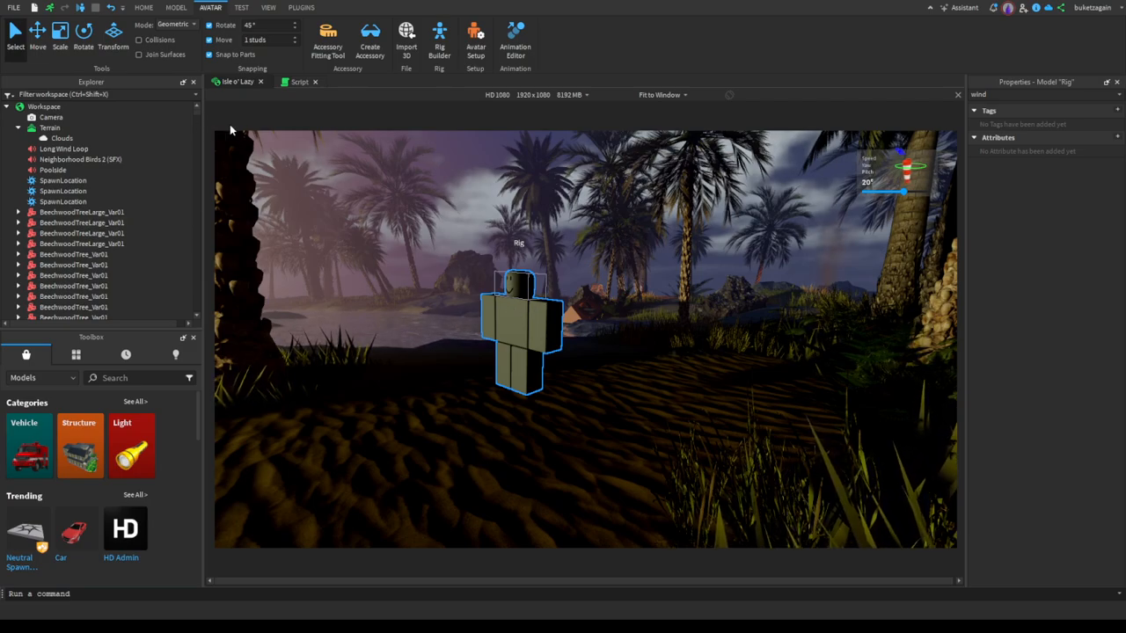
{"action": "left_click", "coordinate": [372, 299]}
{"action": "left_click", "coordinate": [508, 309]}
{"action": "scroll", "coordinate": [10, 217], "scroll_direction": "down", "scroll_amount": 1}
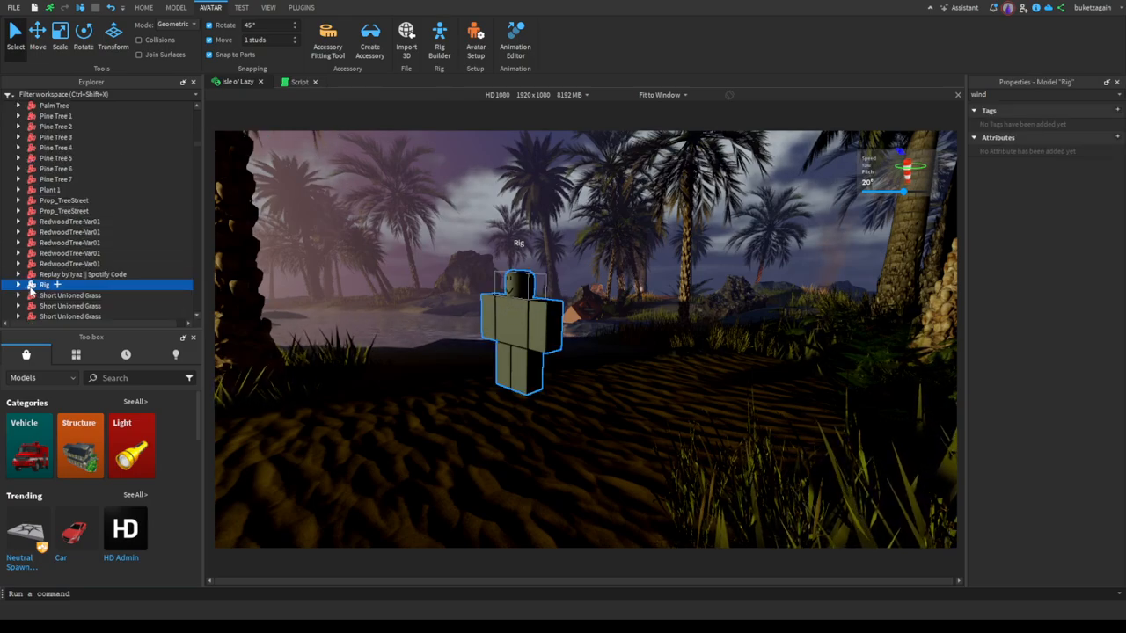
{"action": "scroll", "coordinate": [20, 289], "scroll_direction": "down", "scroll_amount": 3}
{"action": "left_click", "coordinate": [77, 239]}
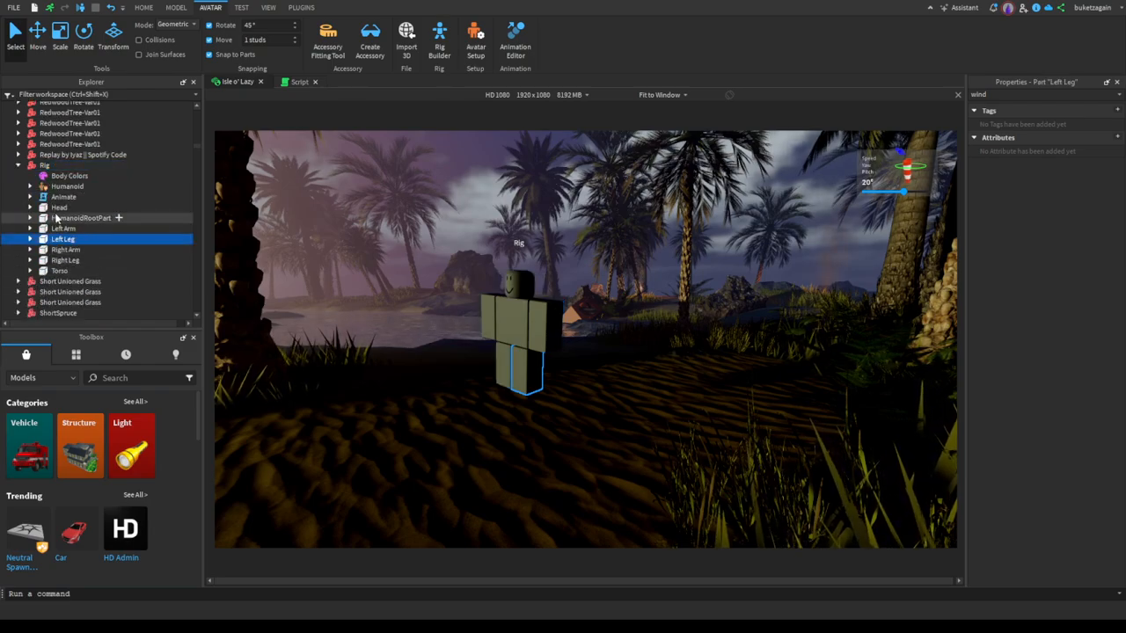
{"action": "left_click", "coordinate": [84, 217]}
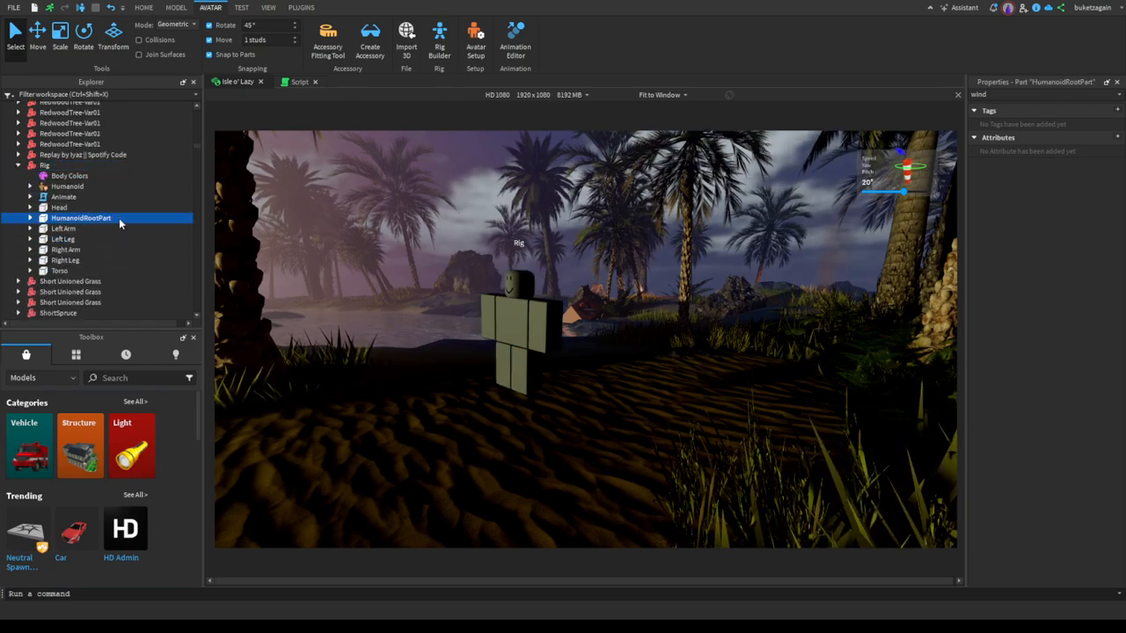
{"action": "left_click", "coordinate": [60, 248]}
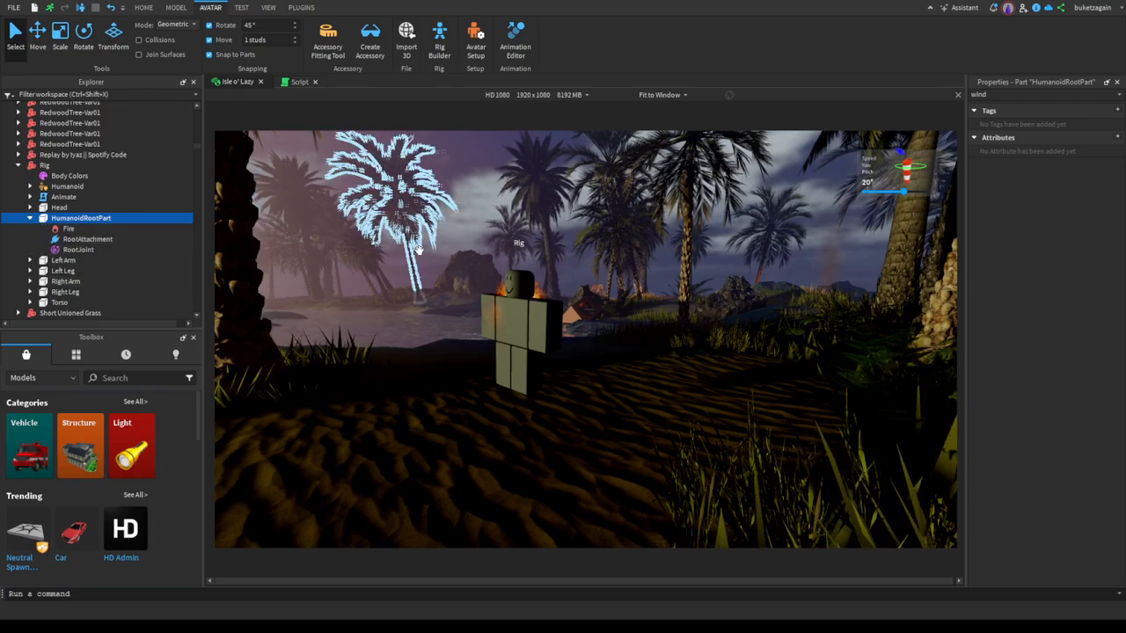
Focus on the burning rig and raise the wind speed to about 37.8 sps, trying the maximum speed first.
{"action": "right_click_drag", "start_coordinate": [417, 251], "coordinate": [415, 251]}
{"action": "key", "text": "f"}
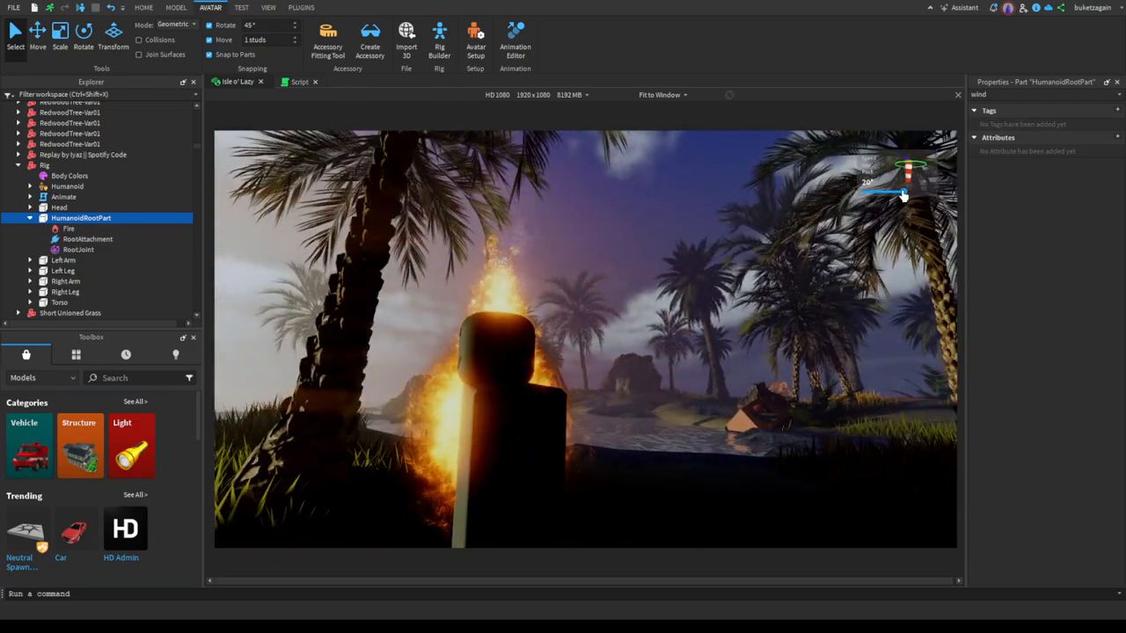
{"action": "left_click", "coordinate": [871, 160]}
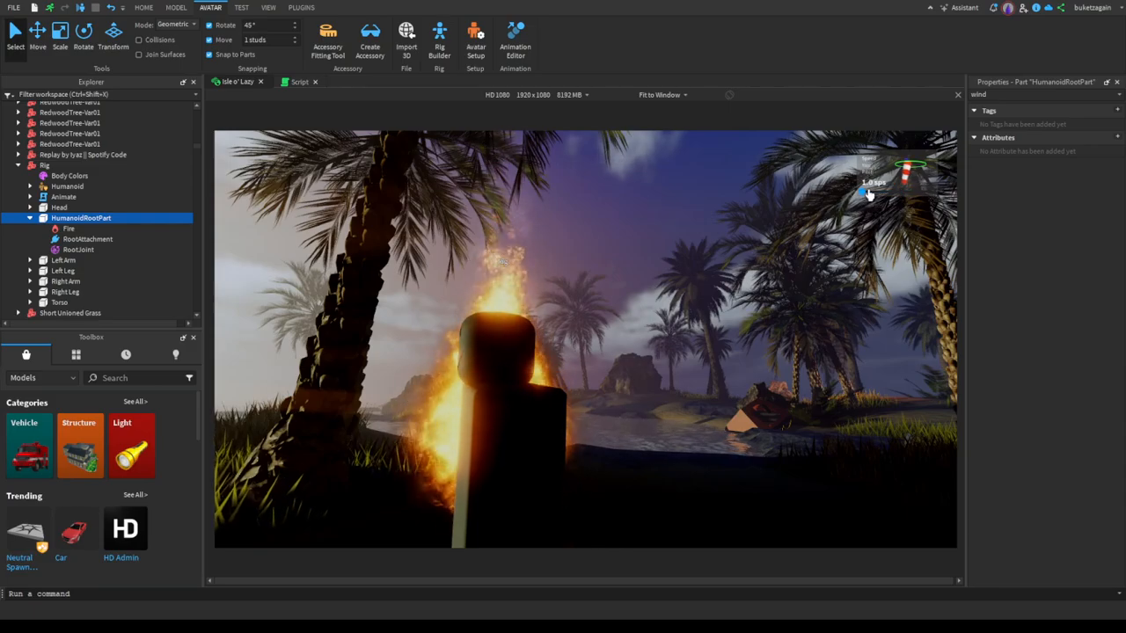
{"action": "left_click_drag", "start_coordinate": [868, 193], "coordinate": [930, 197]}
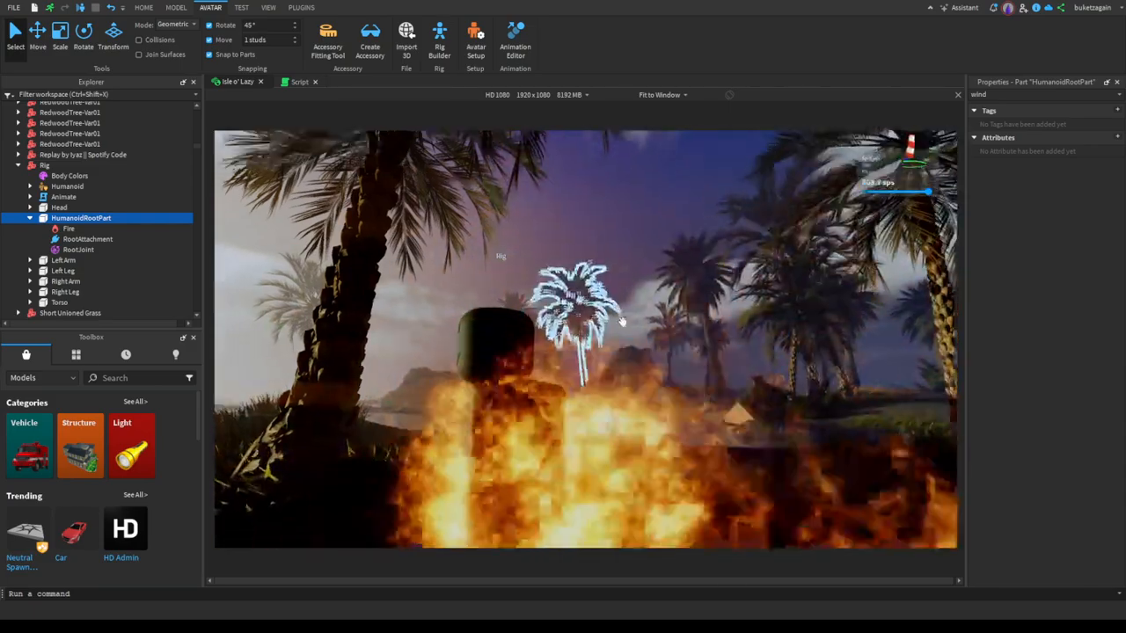
{"action": "right_click_drag", "start_coordinate": [622, 322], "coordinate": [622, 322]}
{"action": "key", "text": "s"}
{"action": "scroll", "coordinate": [779, 261], "scroll_direction": "up", "scroll_amount": 7}
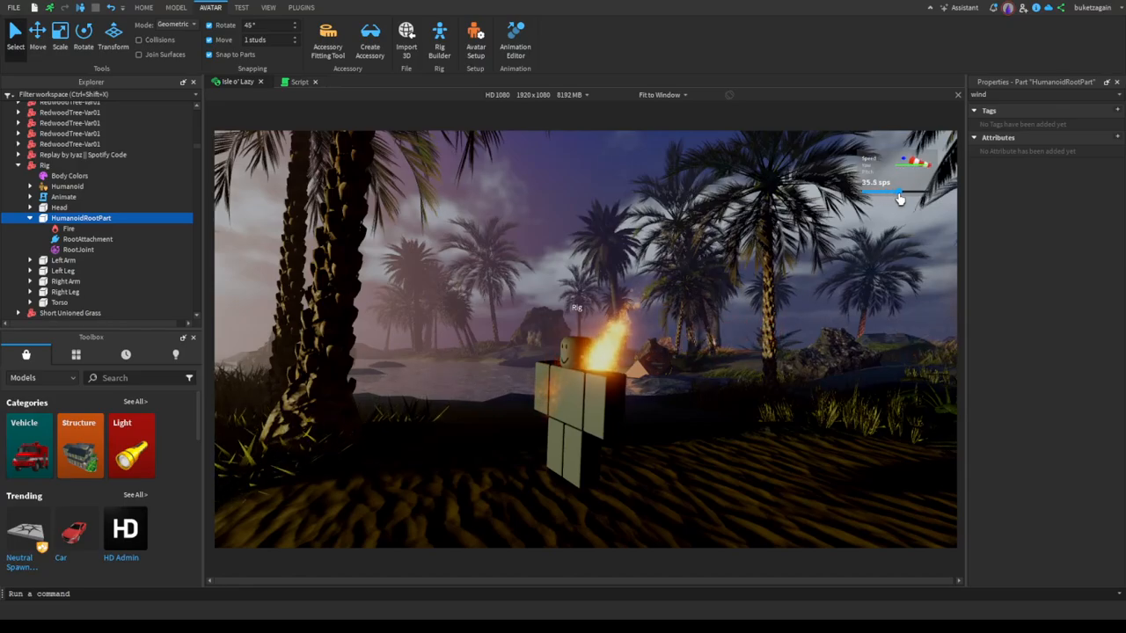
{"action": "scroll", "coordinate": [665, 293], "scroll_direction": "down", "scroll_amount": 6}
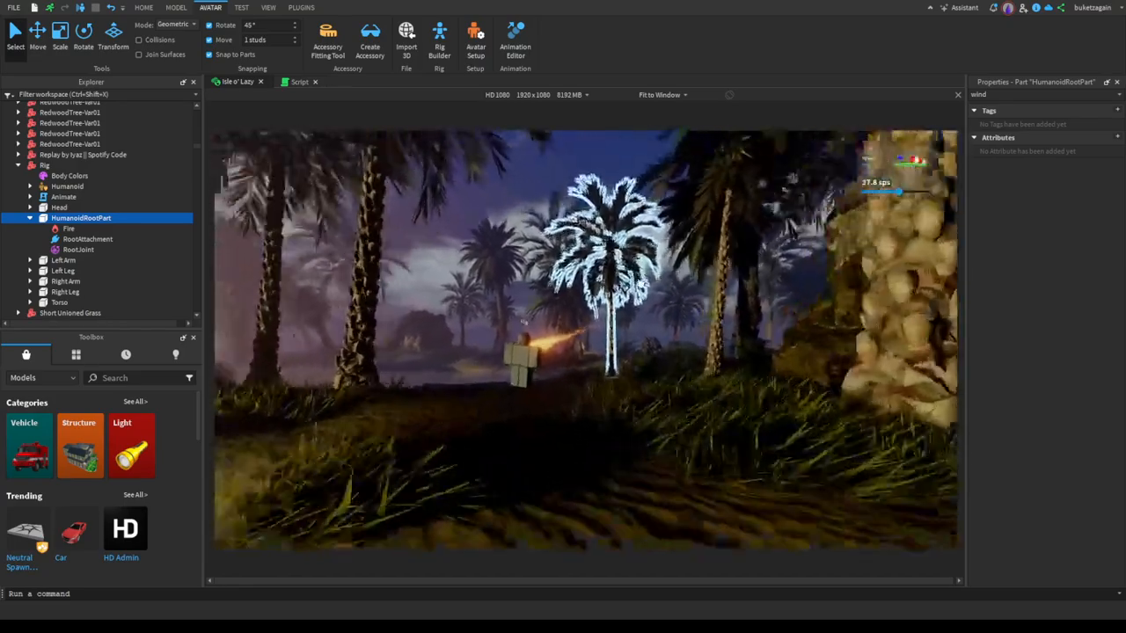
Move the burning rig across the sand toward the grass and frame it in the view.
{"action": "scroll", "coordinate": [537, 317], "scroll_direction": "up", "scroll_amount": 3}
{"action": "right_click_drag", "start_coordinate": [537, 316], "coordinate": [537, 316]}
{"action": "left_click_drag", "start_coordinate": [488, 339], "coordinate": [549, 429]}
{"action": "right_click_drag", "start_coordinate": [550, 429], "coordinate": [550, 428]}
{"action": "scroll", "coordinate": [550, 429], "scroll_direction": "down", "scroll_amount": 5}
{"action": "scroll", "coordinate": [550, 428], "scroll_direction": "up", "scroll_amount": 4}
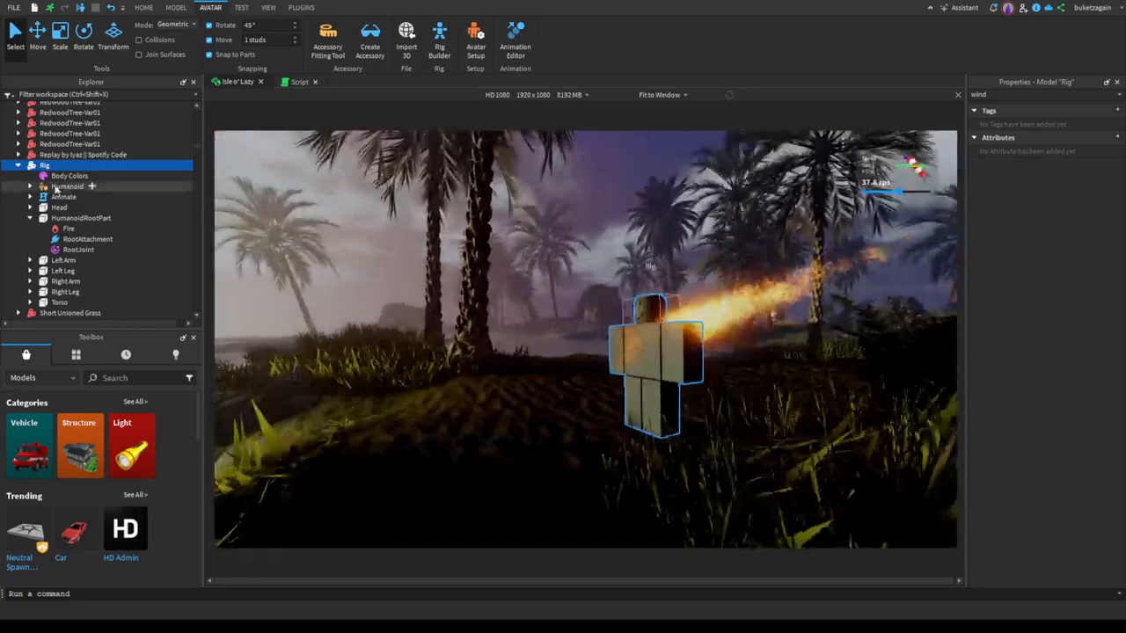
Select the rig's Fire object and clear the "wind" filter to show all its properties.
{"action": "left_click", "coordinate": [69, 229]}
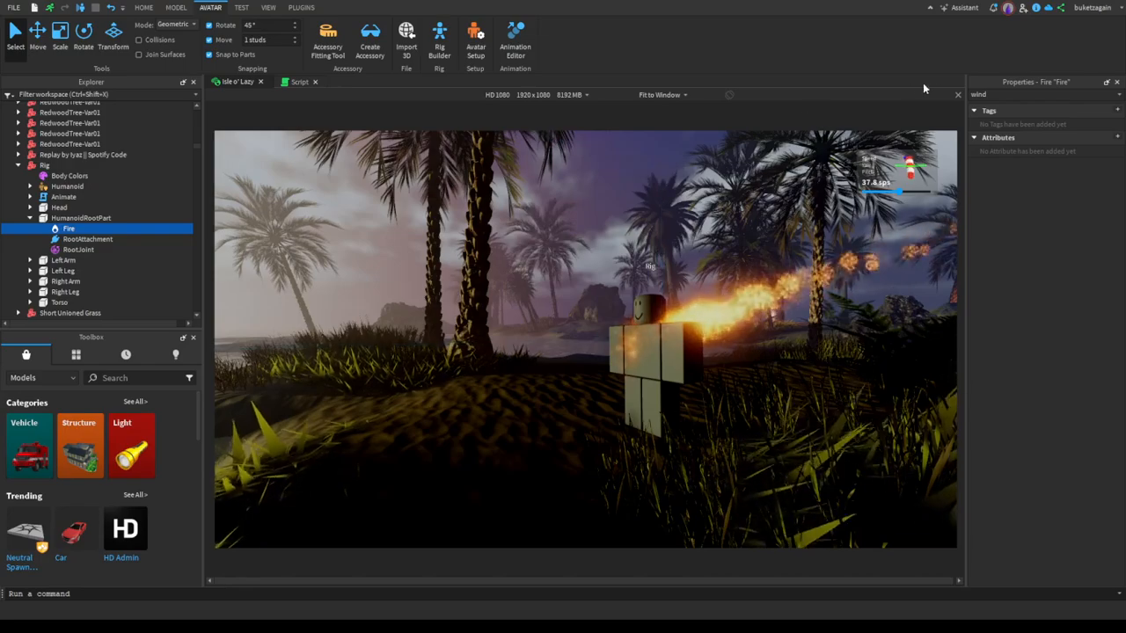
{"action": "key", "text": "BackSpace"}
{"action": "key", "text": "BackSpace"}
{"action": "key", "text": "BackSpace"}
{"action": "key", "text": "BackSpace"}
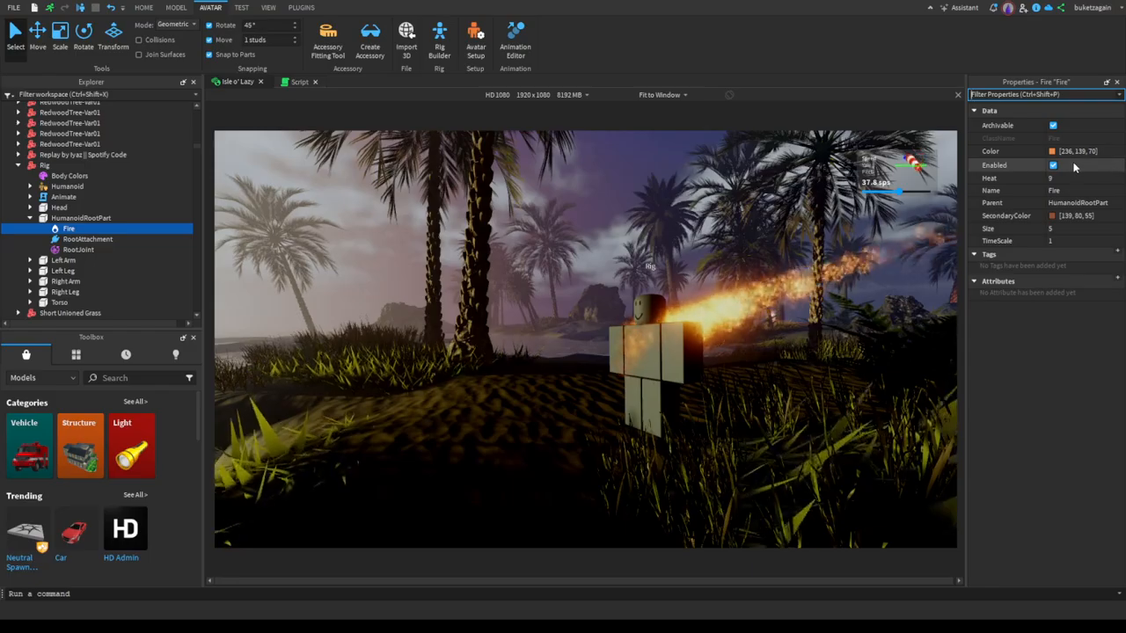
Examine the rig's wind-blown fire from a distance and from several angles around the rig.
{"action": "right_click_drag", "start_coordinate": [818, 200], "coordinate": [880, 203]}
{"action": "key", "text": "s"}
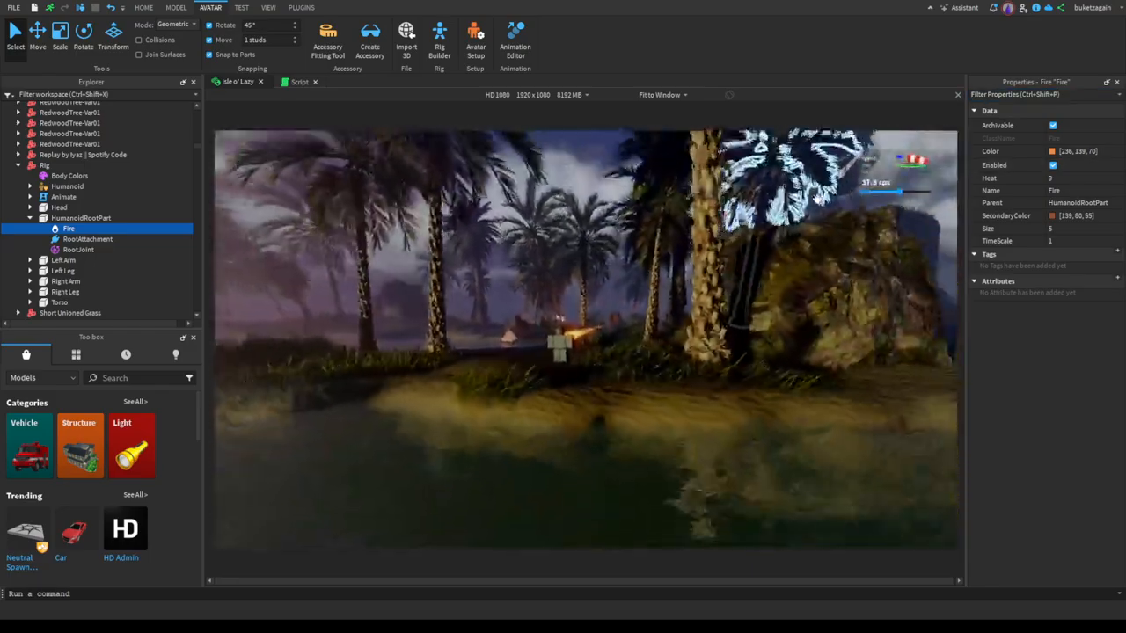
{"action": "key", "text": "w"}
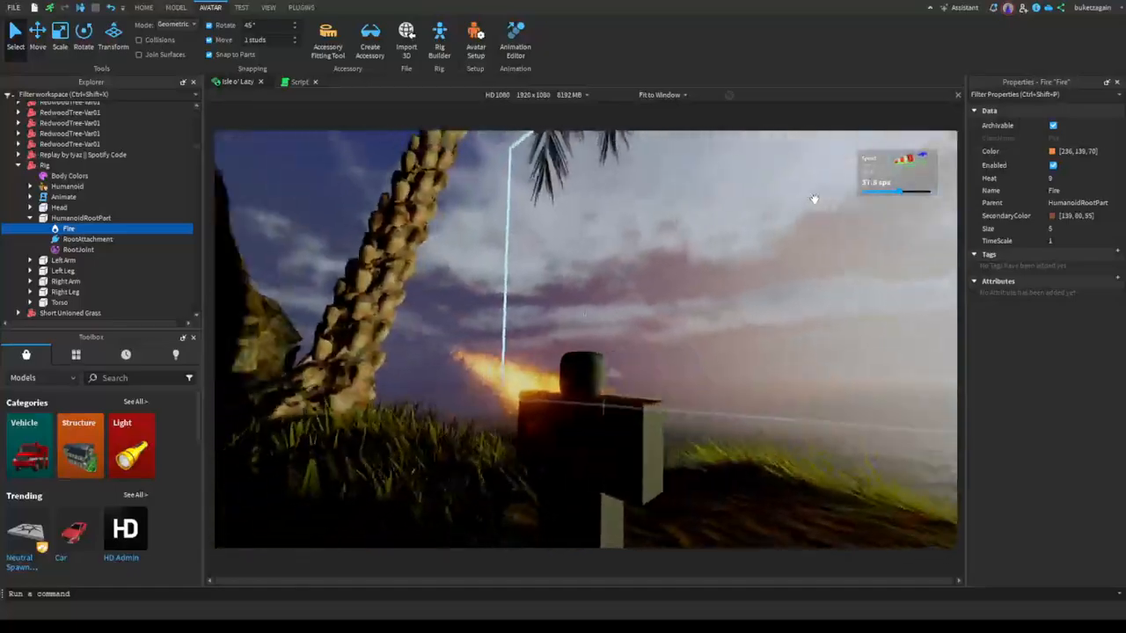
{"action": "key", "text": "s"}
{"action": "right_click_drag", "start_coordinate": [815, 200], "coordinate": [816, 196]}
{"action": "key", "text": "w"}
{"action": "key", "text": "d"}
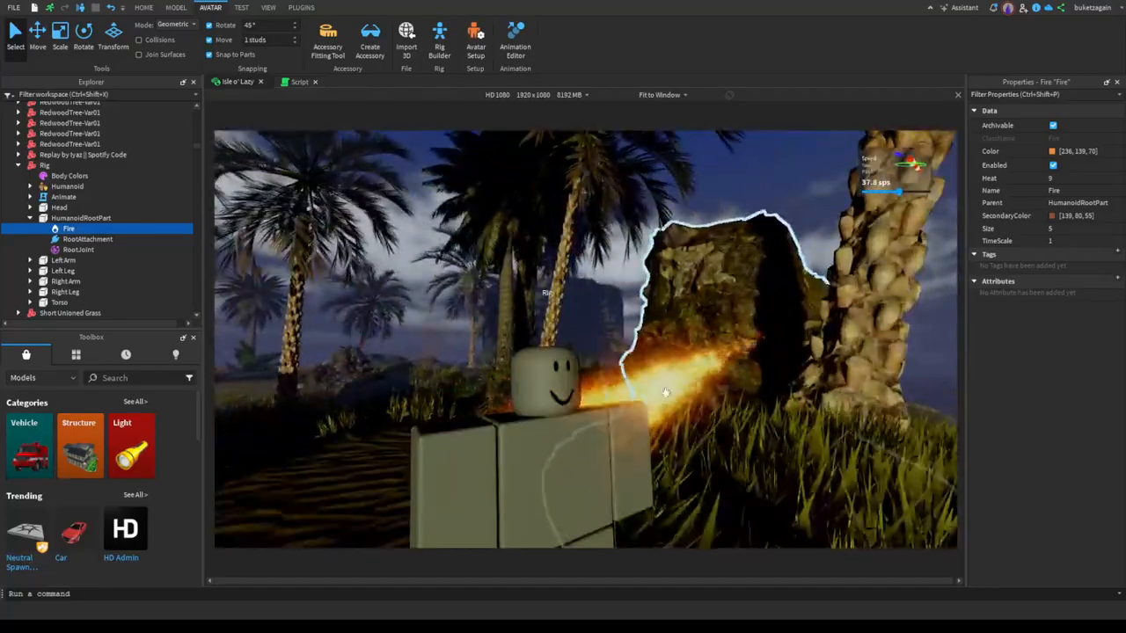
Delete the rig and view the whole island from out over the water.
{"action": "left_click", "coordinate": [599, 407]}
{"action": "key", "text": "Delete"}
{"action": "right_click_drag", "start_coordinate": [591, 398], "coordinate": [508, 374]}
{"action": "key", "text": "w"}
{"action": "key", "text": "w"}
{"action": "key", "text": "w"}
{"action": "key", "text": "w"}
{"action": "key", "text": "w"}
{"action": "key", "text": "w"}
{"action": "key", "text": "w"}
{"action": "key", "text": "s"}
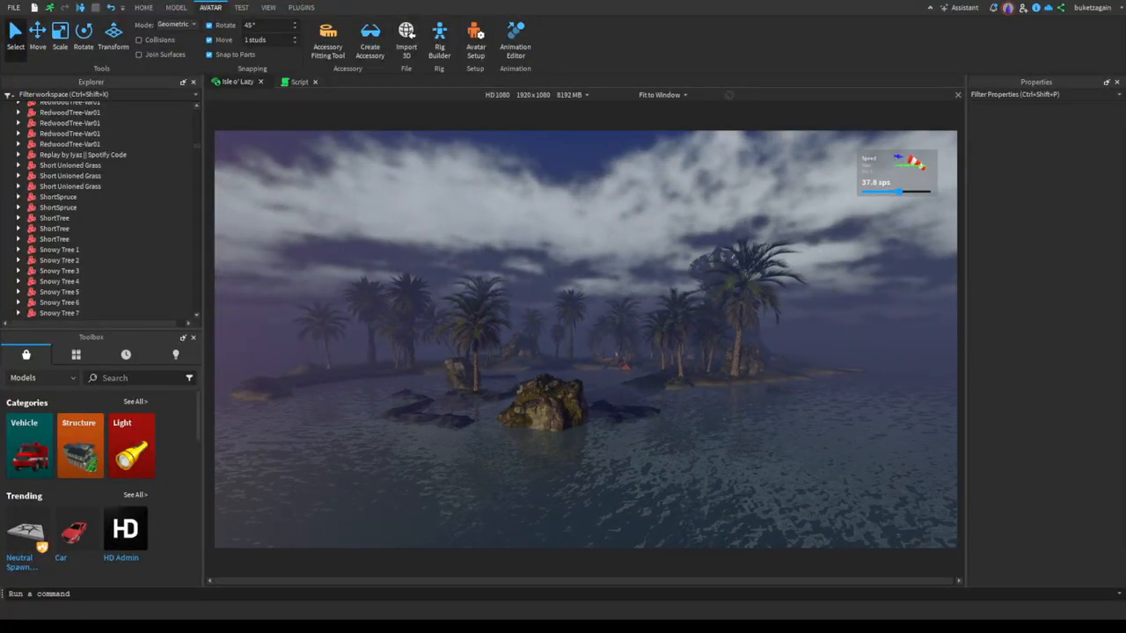